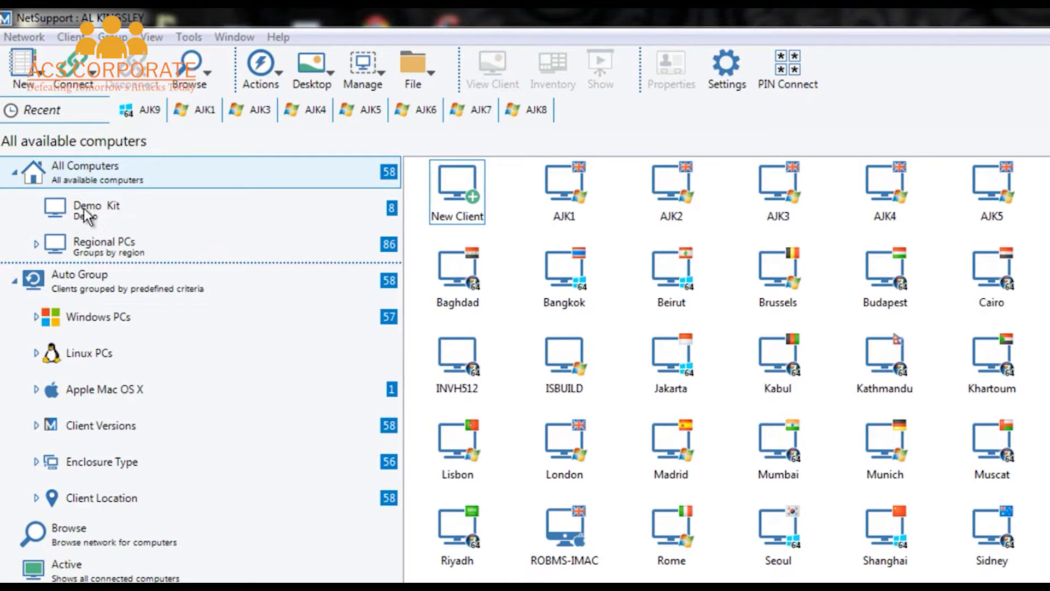
# - Look through the subgroups of the Regional PCs and Windows PCs groups, collapsing each one after viewing
pyautogui.click(36, 245)
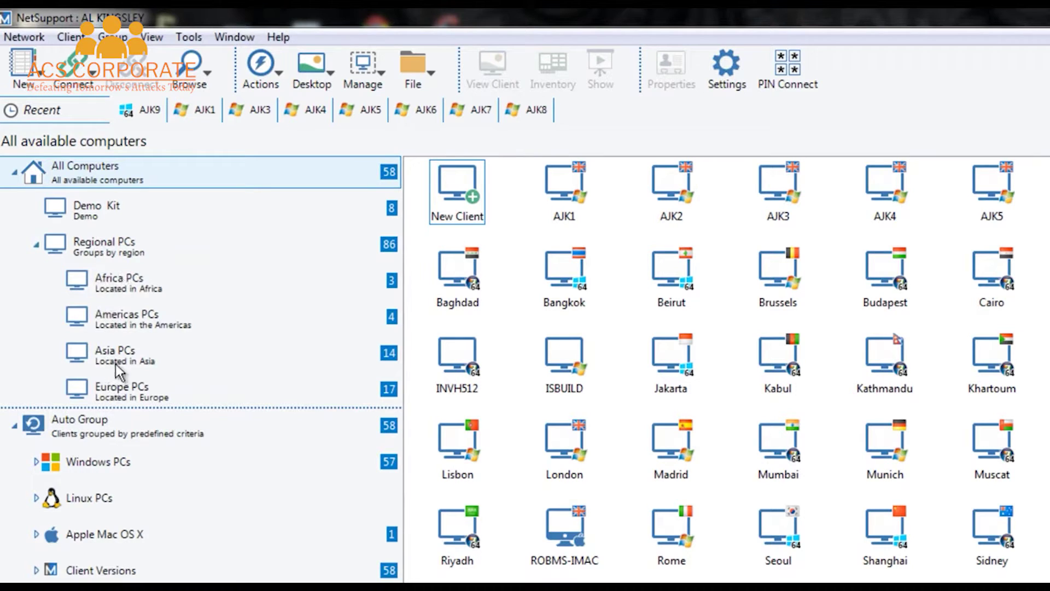
pyautogui.click(37, 244)
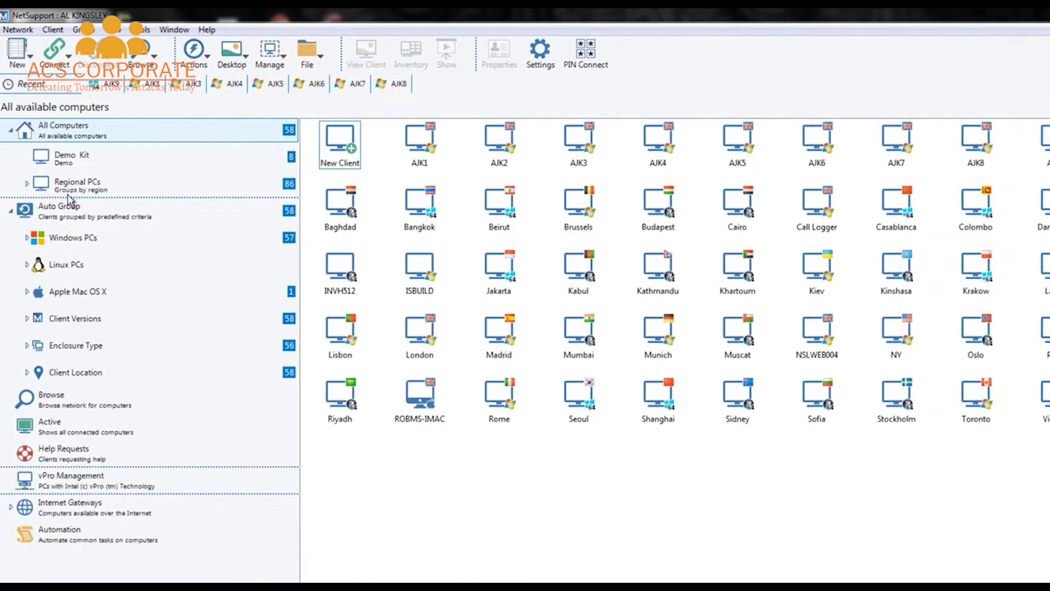
pyautogui.click(27, 238)
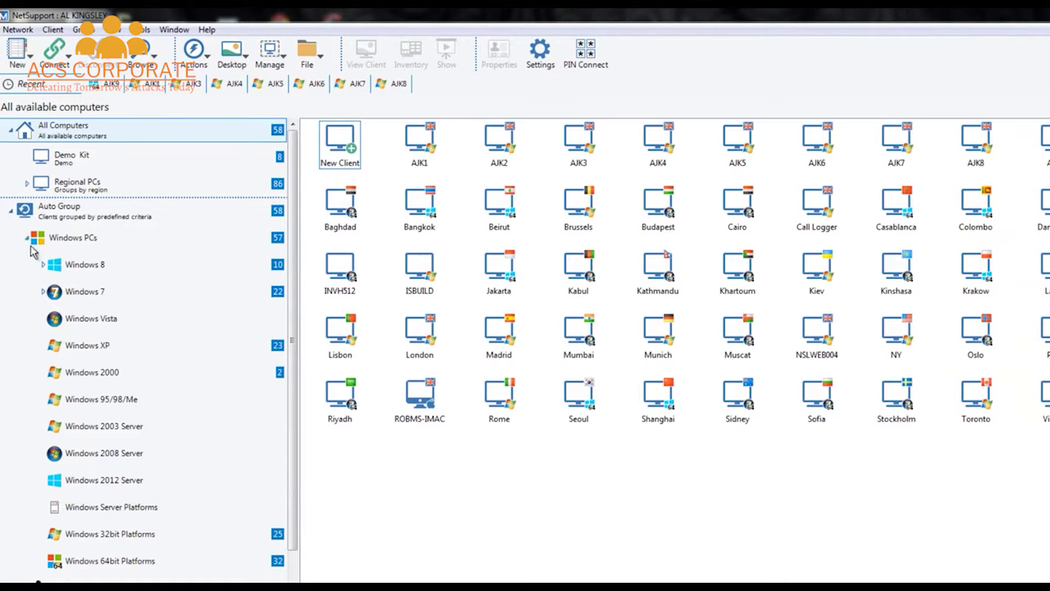
pyautogui.click(27, 238)
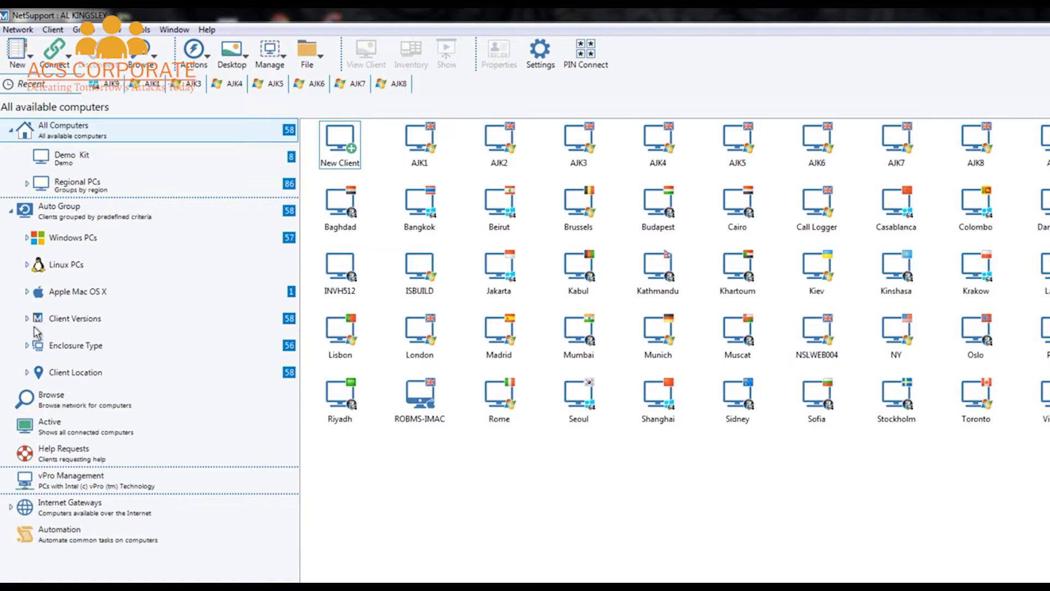
# - Look through the Enclosure Type and Client Location groups and check the Madrid client's details
pyautogui.click(26, 346)
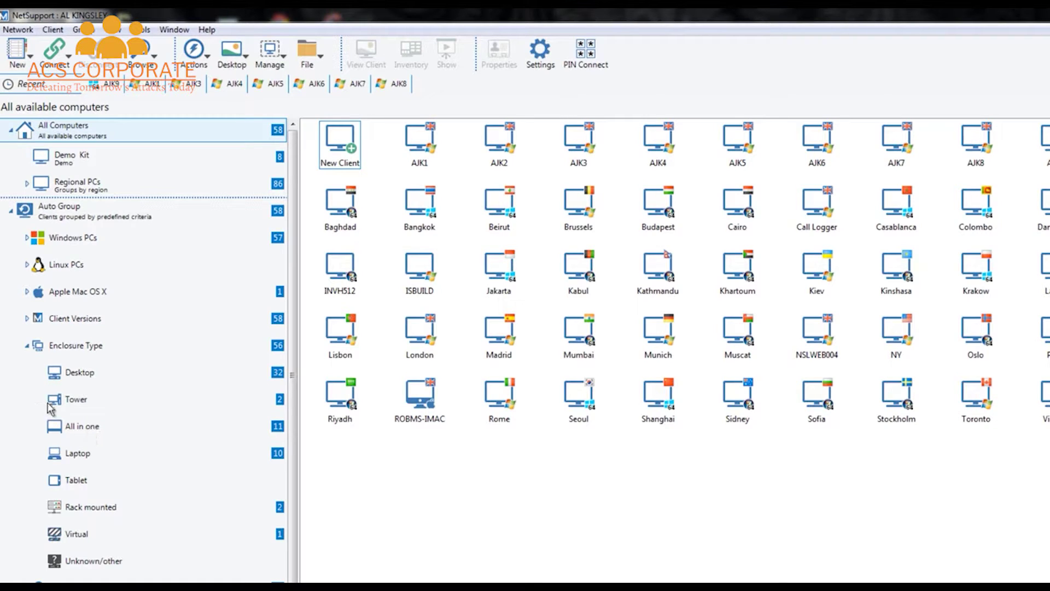
pyautogui.click(28, 346)
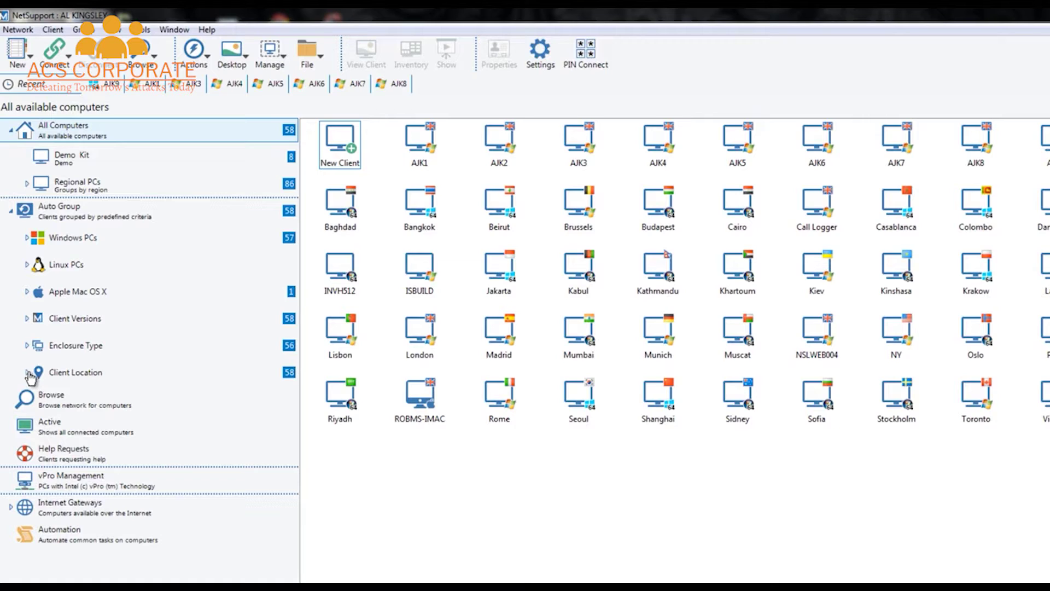
pyautogui.moveTo(508, 321)
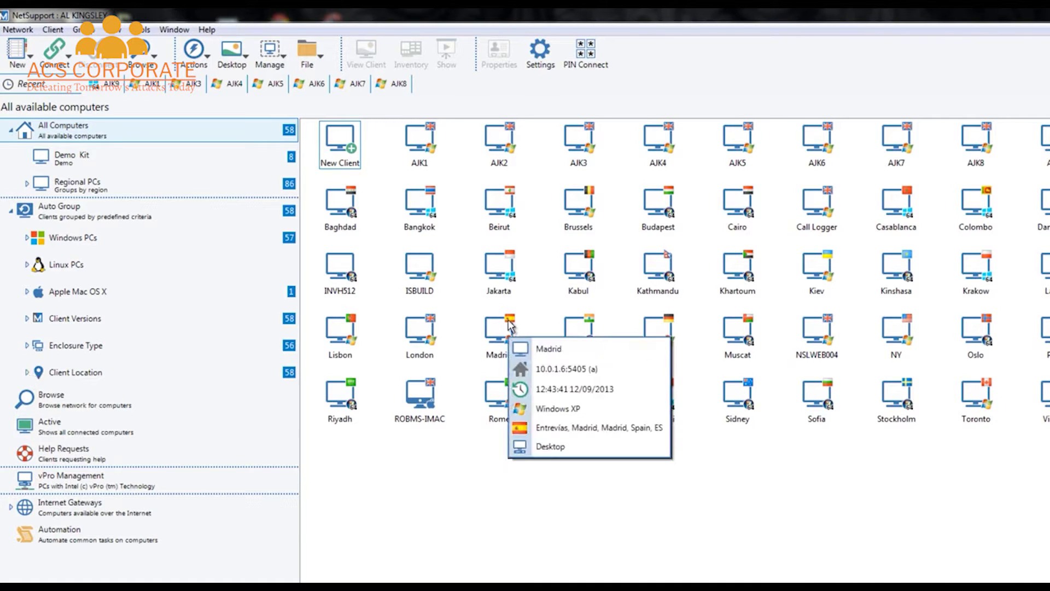
pyautogui.click(27, 372)
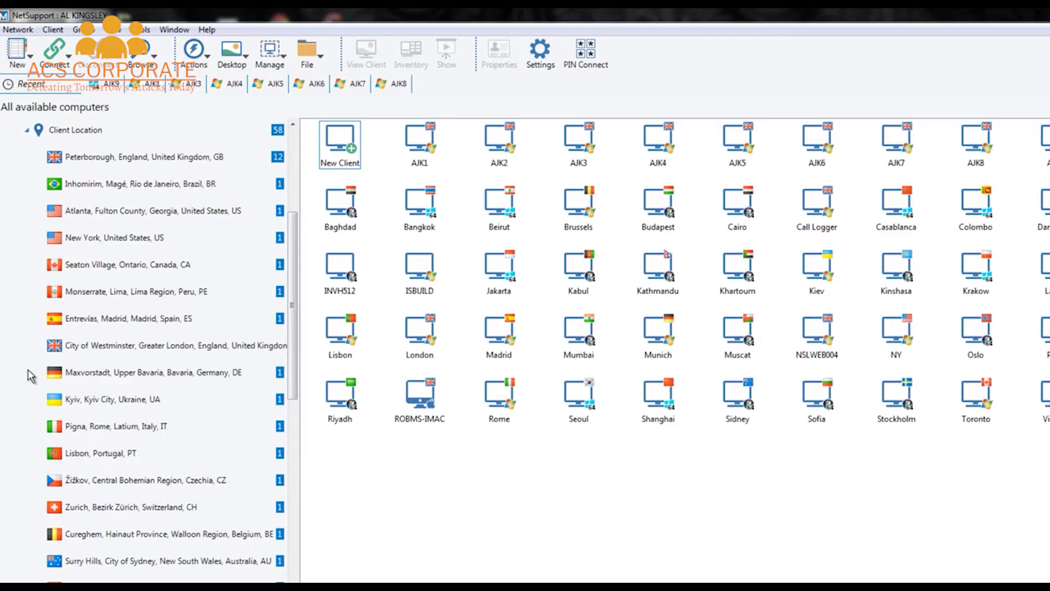
pyautogui.click(28, 132)
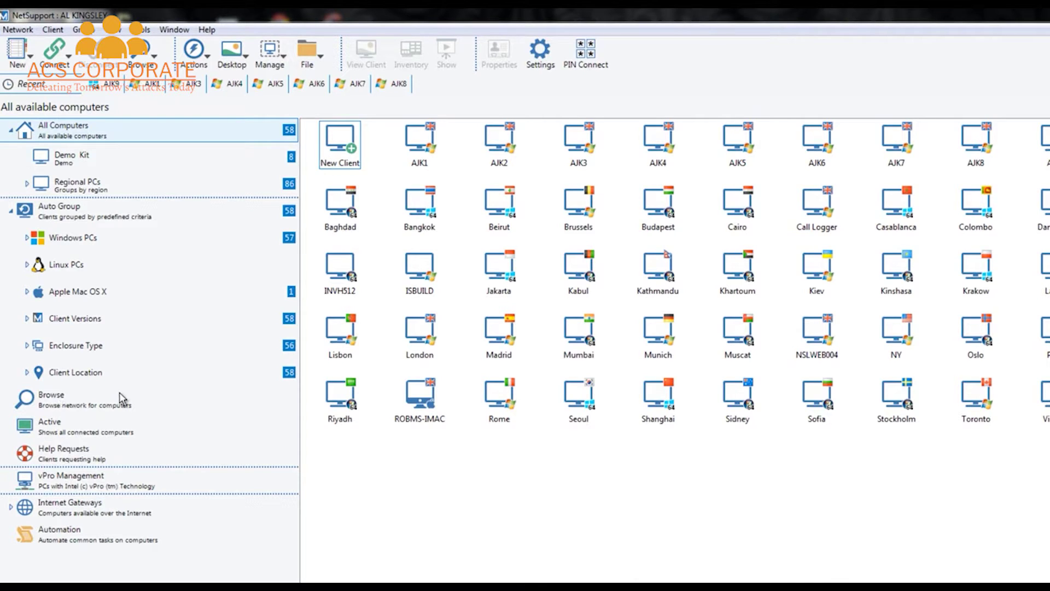
# - View the Browse and Active computer lists and expand Internet Gateways to show its gateways
pyautogui.click(53, 402)
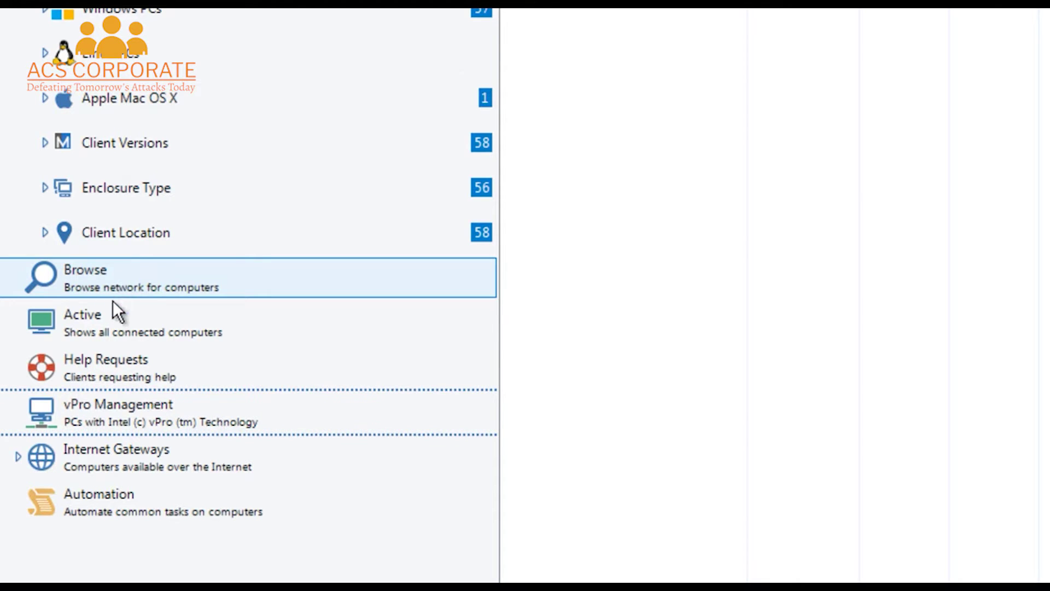
pyautogui.click(97, 321)
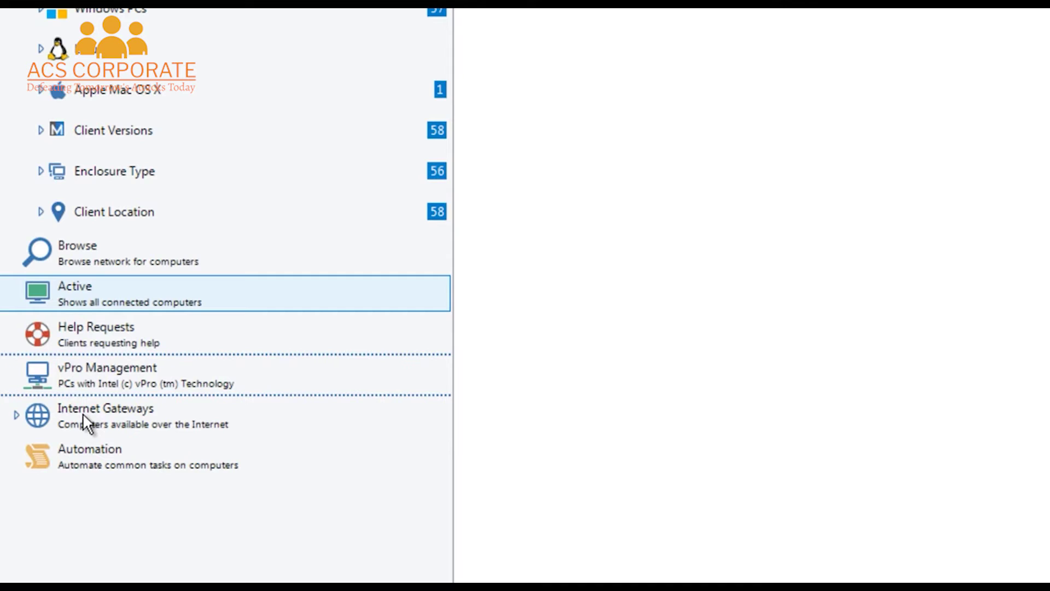
pyautogui.click(16, 415)
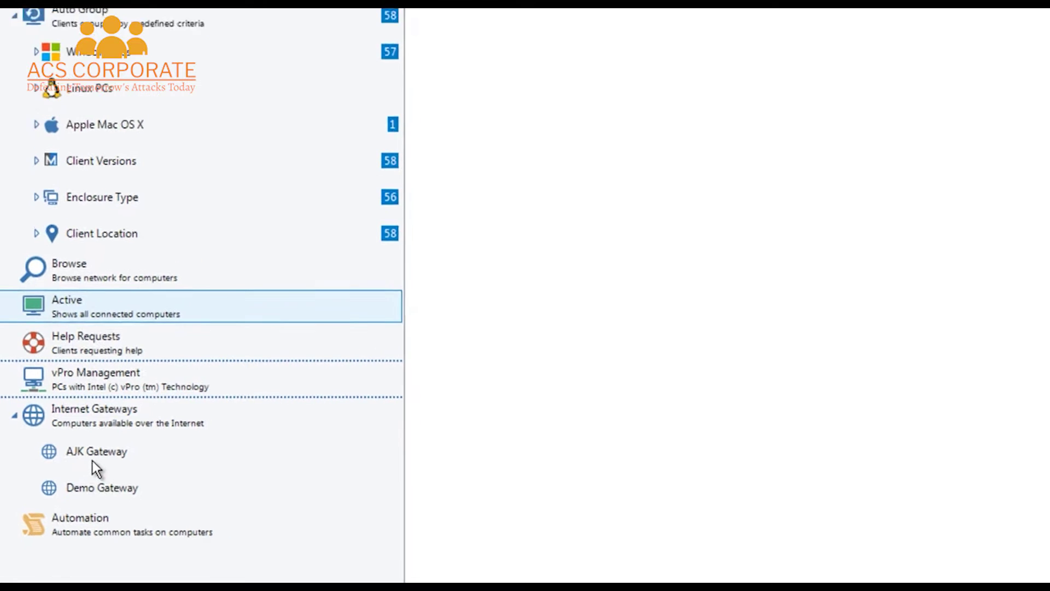
# - Return to the list of all computers and inspect the details of the AJK clients
pyautogui.click(53, 108)
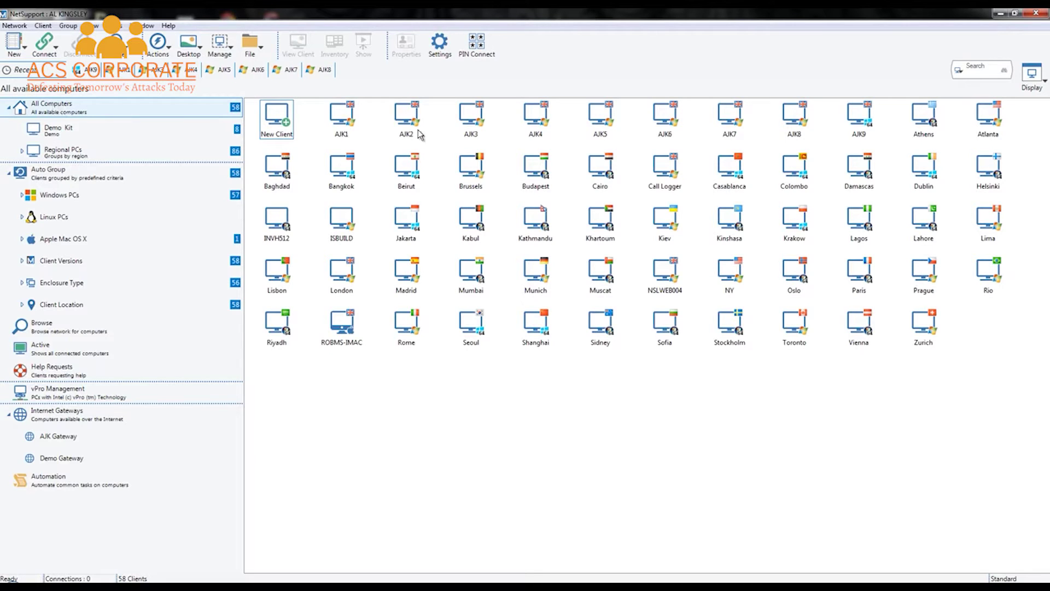
pyautogui.moveTo(427, 132)
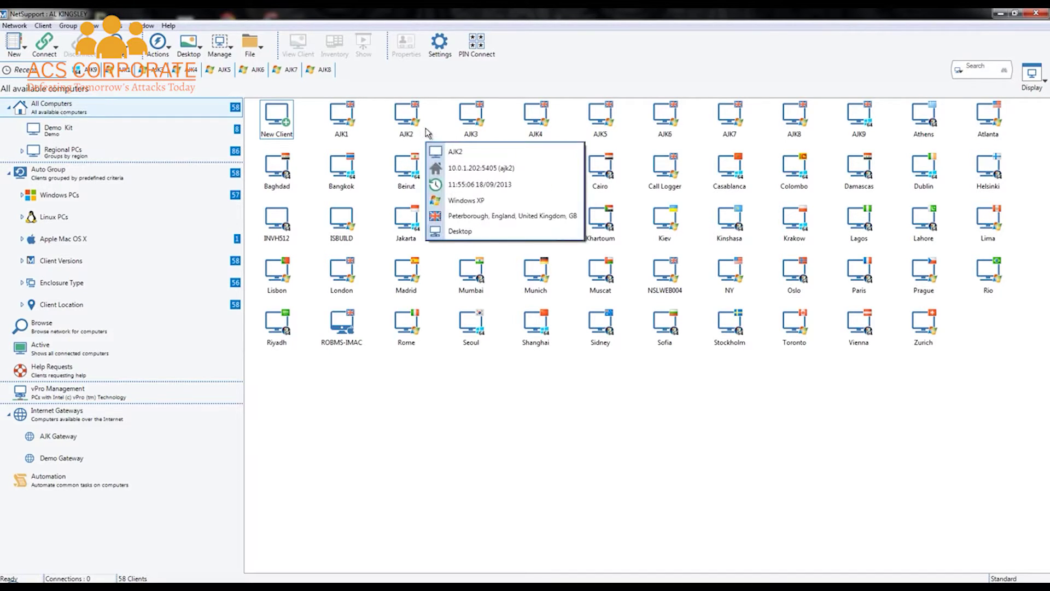
pyautogui.moveTo(474, 131)
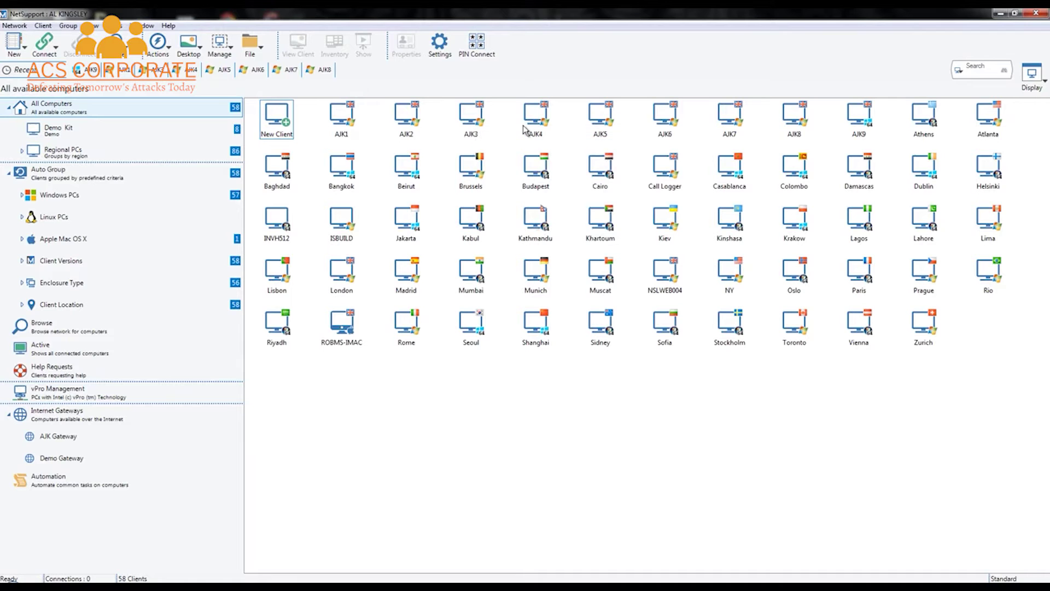
pyautogui.moveTo(534, 126)
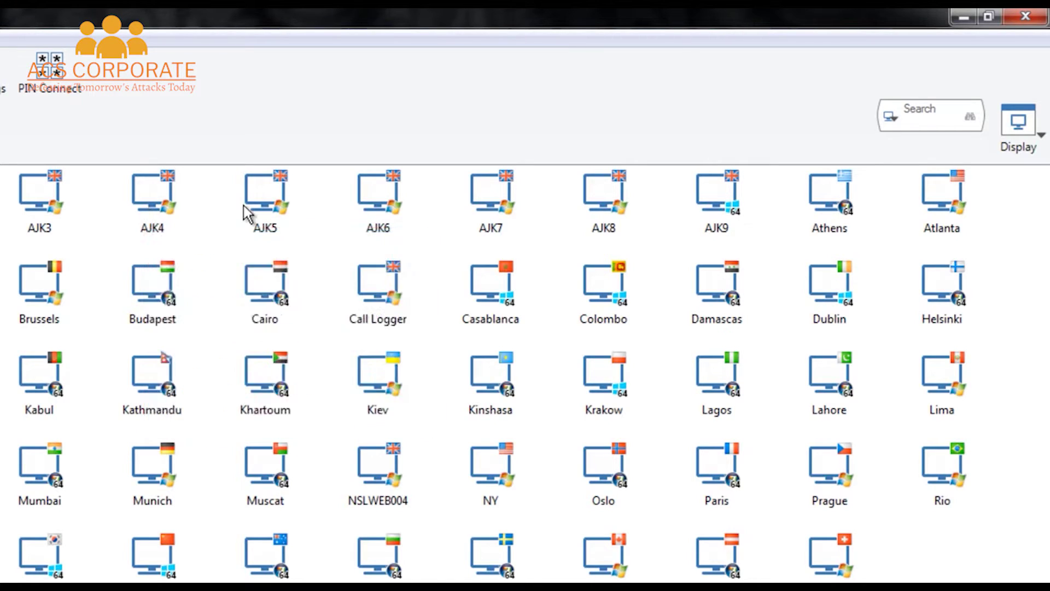
pyautogui.moveTo(256, 212)
pyautogui.moveTo(724, 211)
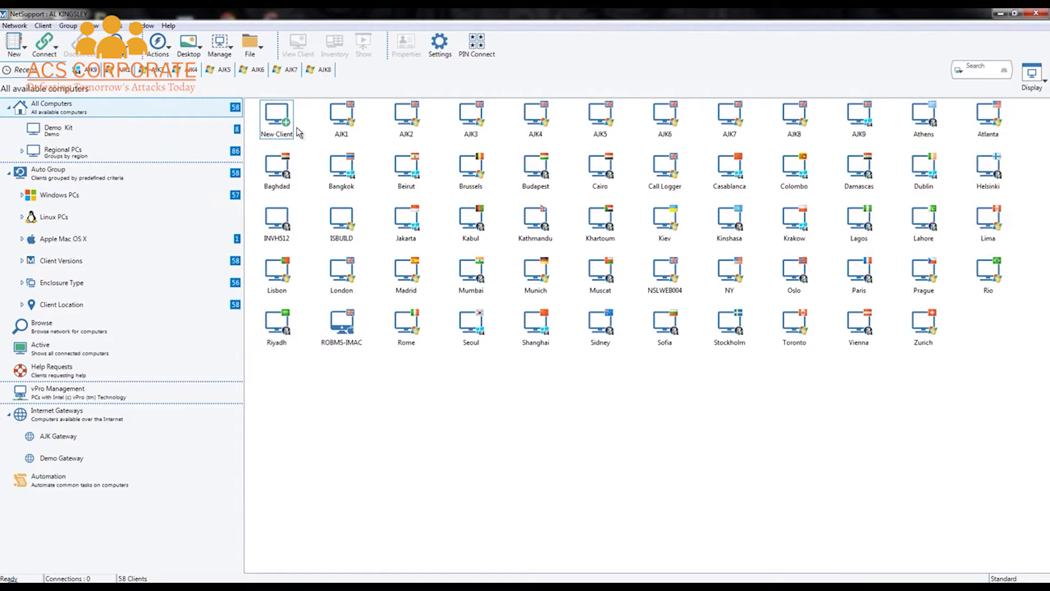
# - Connect to the AJK1 client through its entry among the recent clients
pyautogui.click(340, 118)
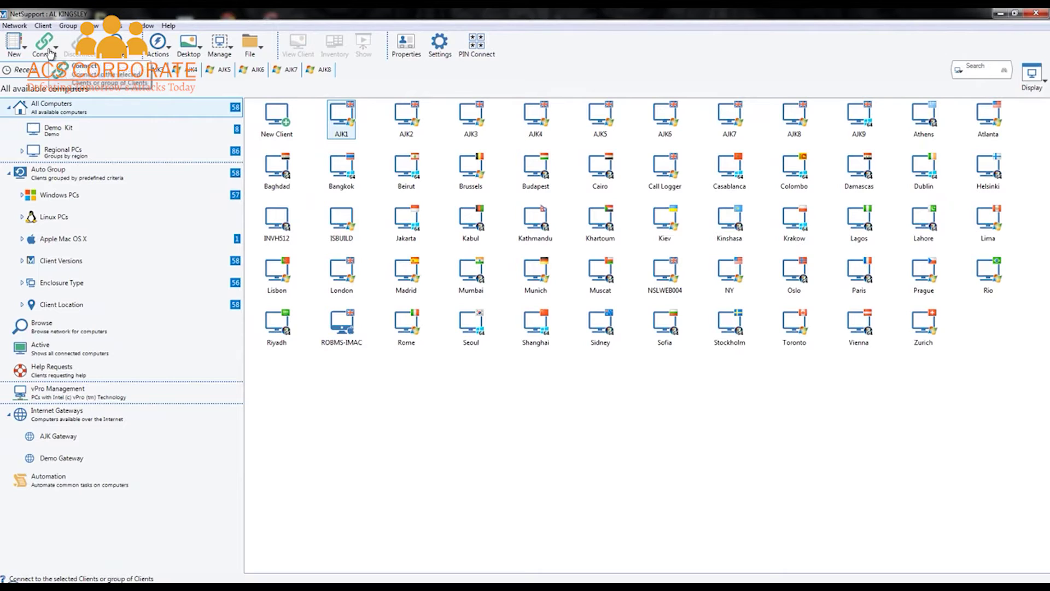
pyautogui.rightClick(340, 119)
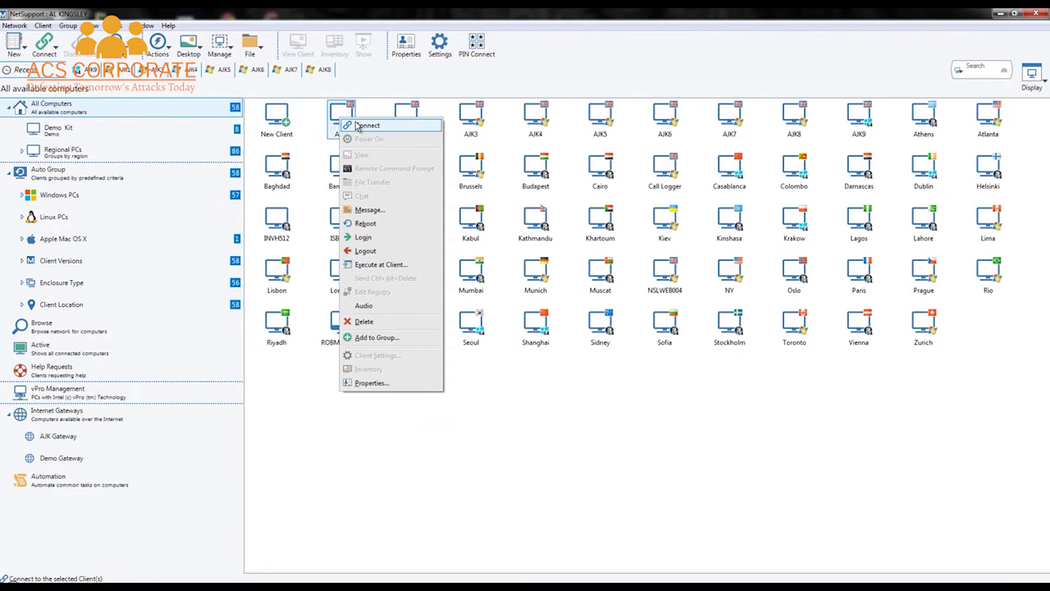
pyautogui.click(321, 97)
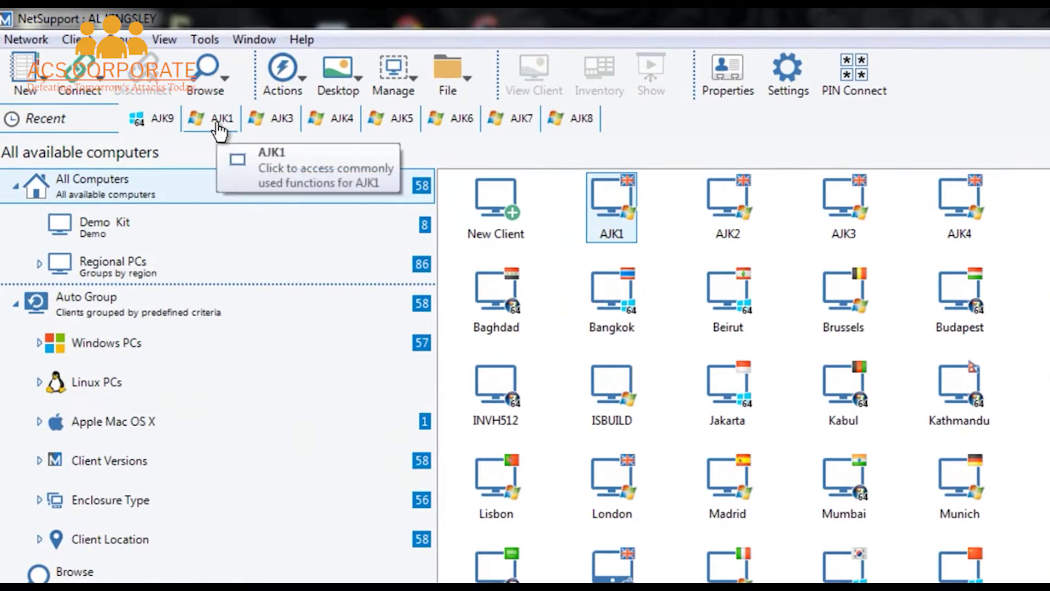
pyautogui.click(218, 127)
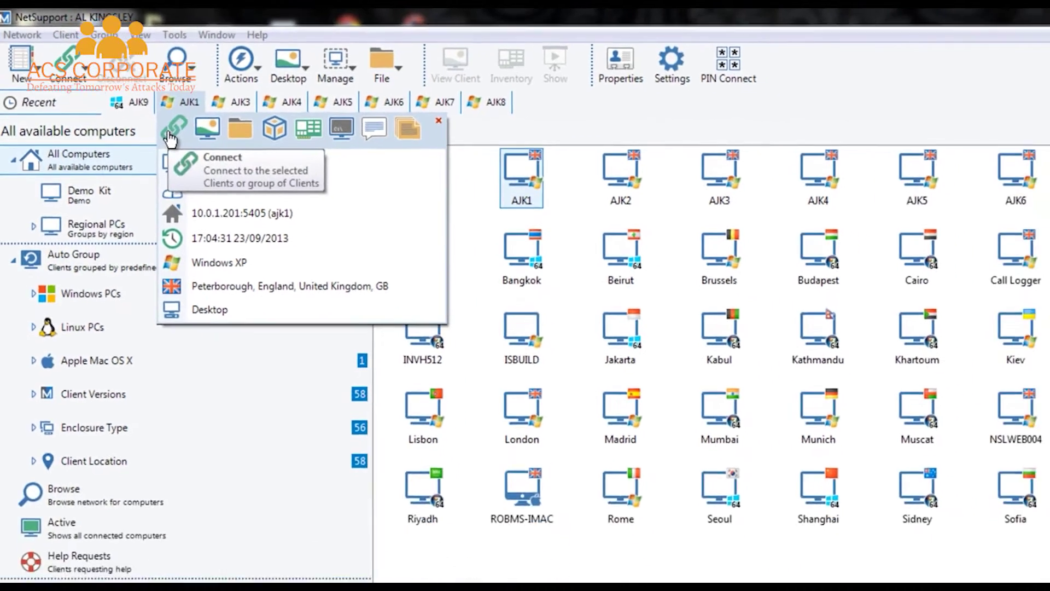
pyautogui.click(201, 153)
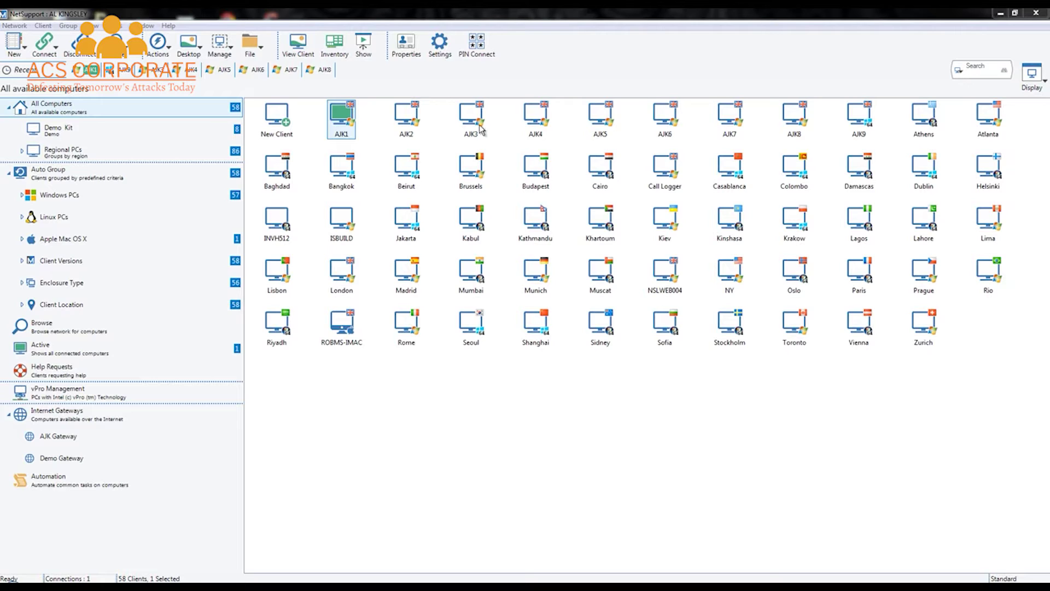
# - Select the clients AJK3 through AJK9 and connect to all of them at once
pyautogui.moveTo(454, 104); pyautogui.dragTo(875, 140)
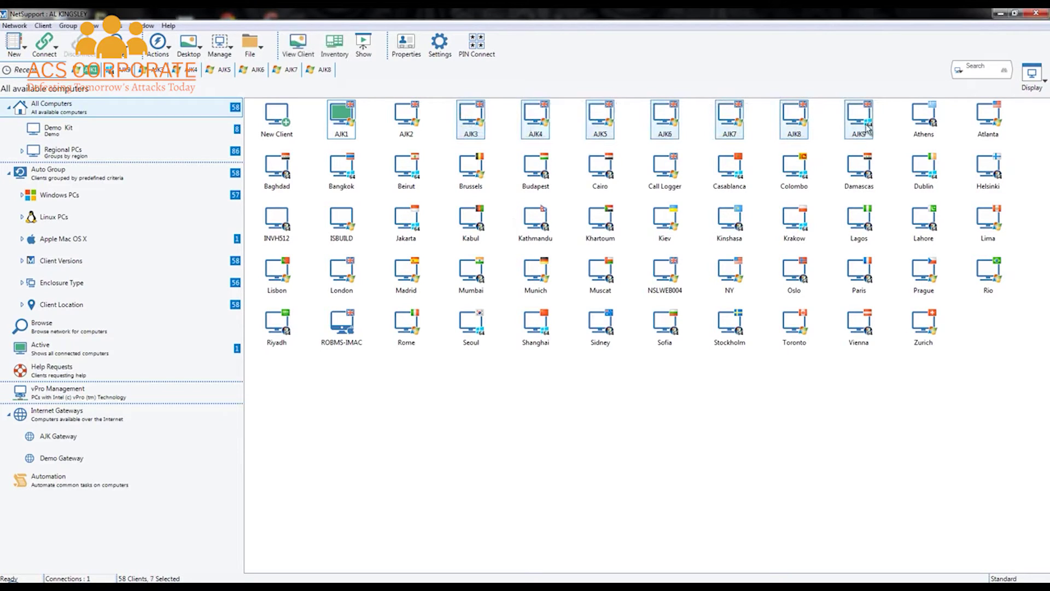
pyautogui.rightClick(864, 127)
pyautogui.click(889, 133)
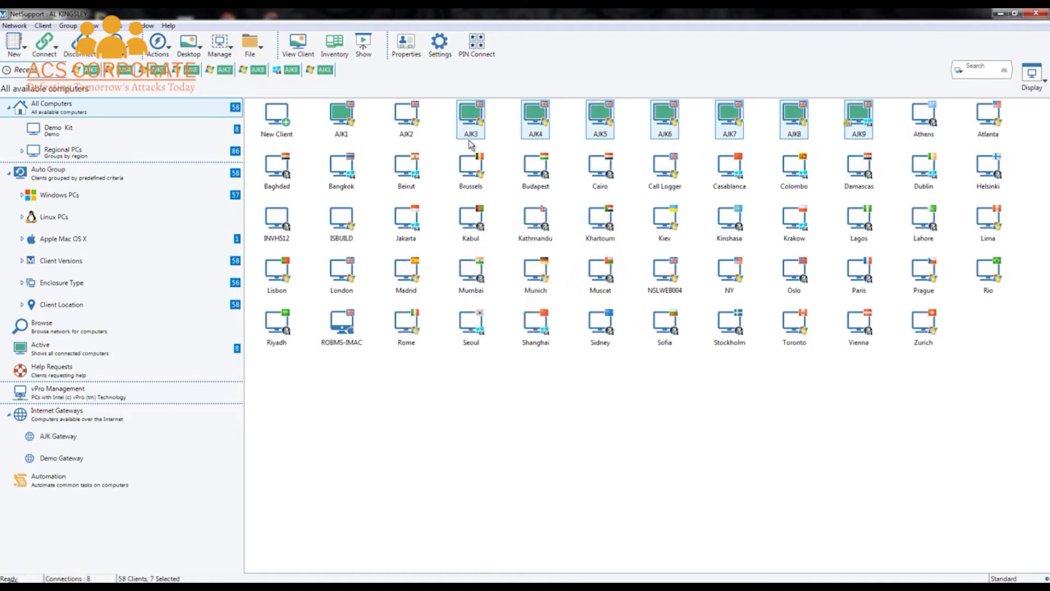
pyautogui.moveTo(479, 144)
pyautogui.moveTo(800, 129)
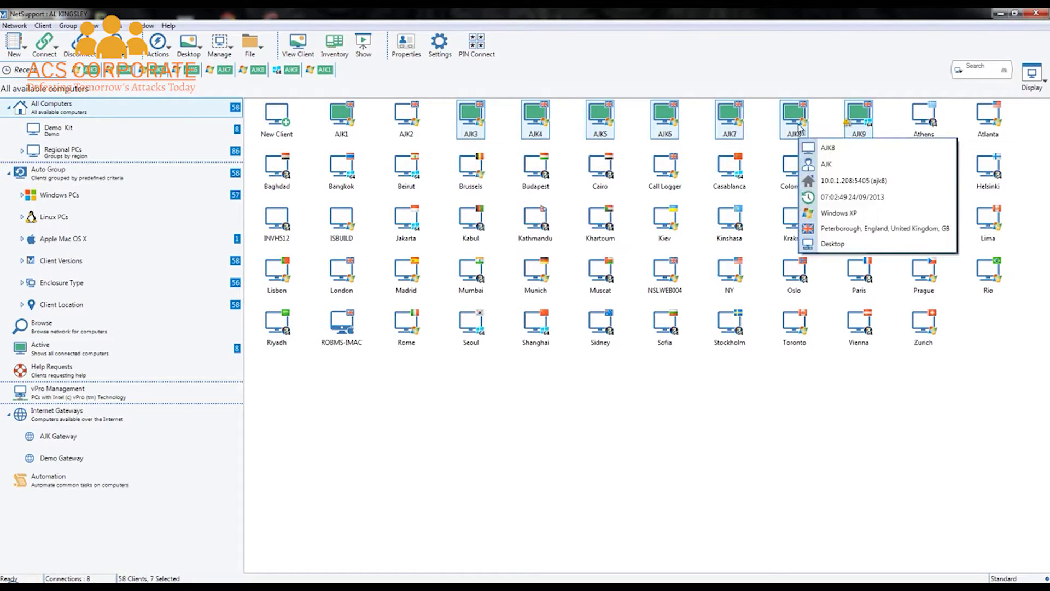
# - Clear the client selection and show the Active group with all connected computers
pyautogui.click(847, 480)
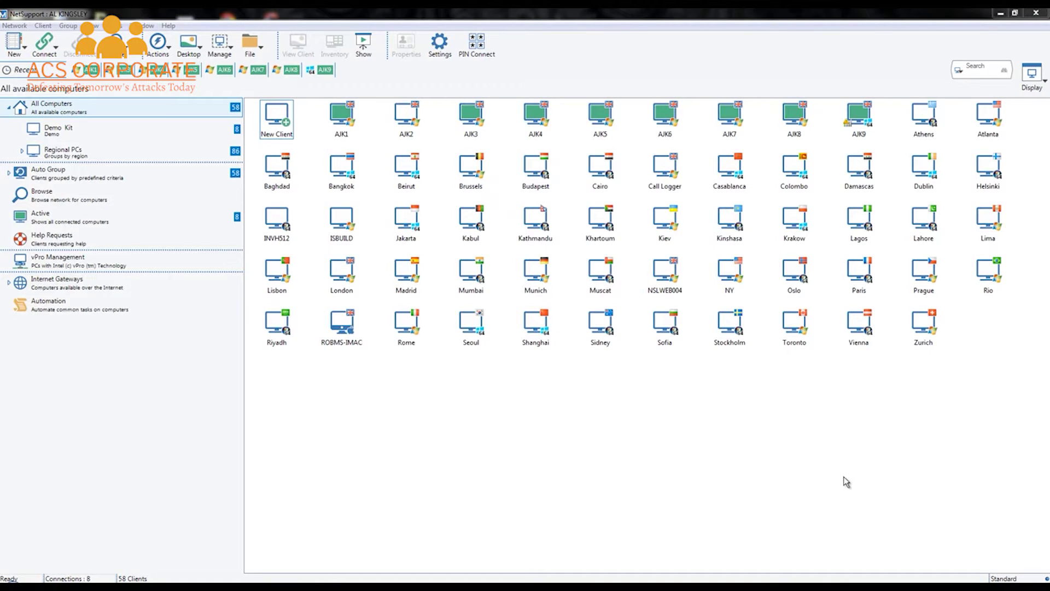
pyautogui.click(36, 220)
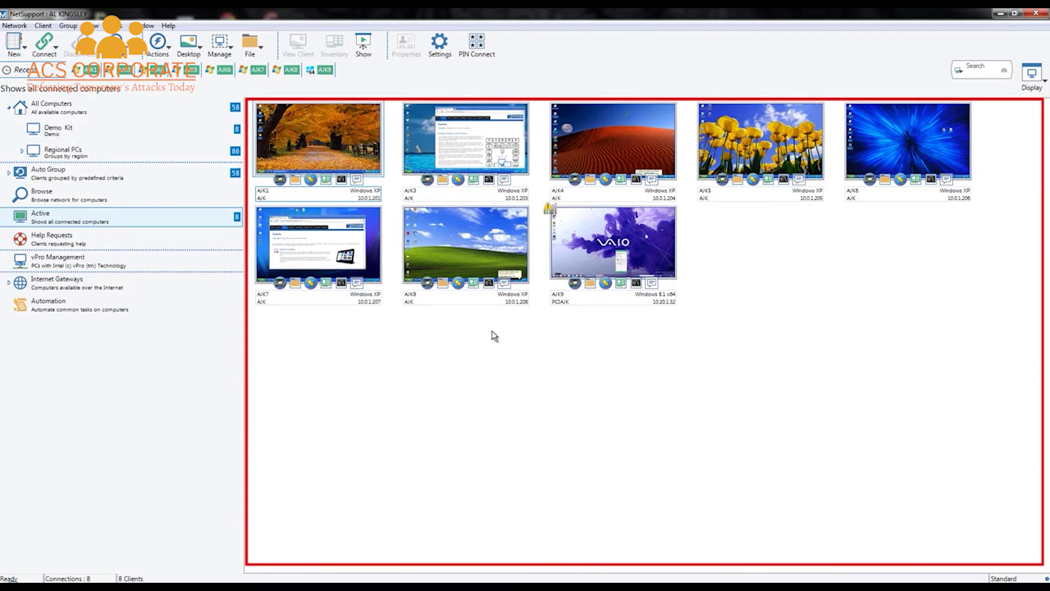
pyautogui.moveTo(593, 250)
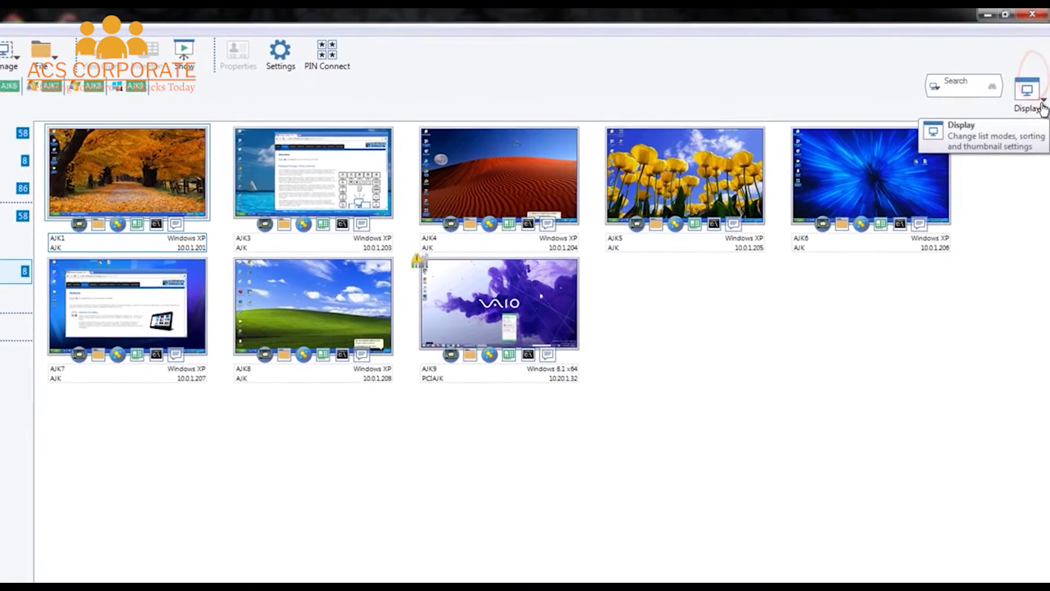
# - Enlarge the thumbnails of the connected computers to 248 x 139 and close the display settings
pyautogui.click(1043, 84)
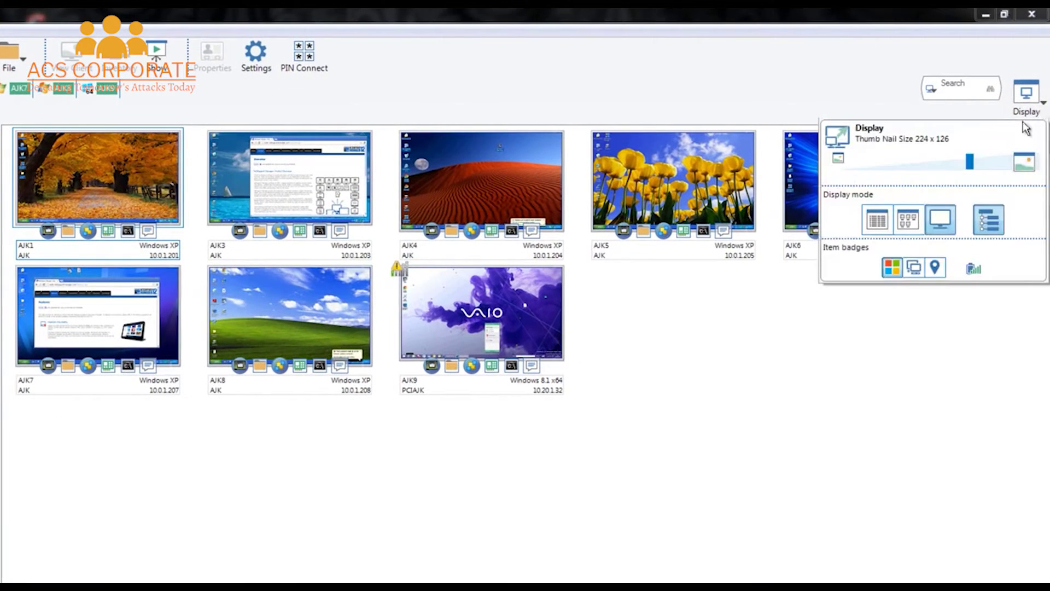
pyautogui.moveTo(967, 169)
pyautogui.mouseDown()
pyautogui.moveTo(932, 167)
pyautogui.moveTo(976, 168)
pyautogui.mouseUp()
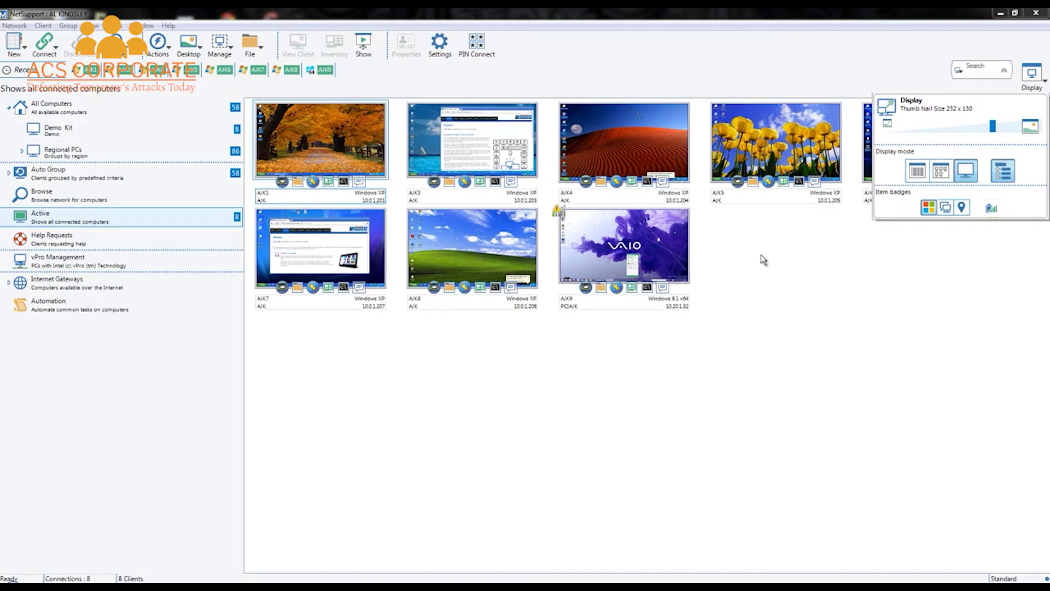
pyautogui.moveTo(993, 126); pyautogui.dragTo(1003, 127)
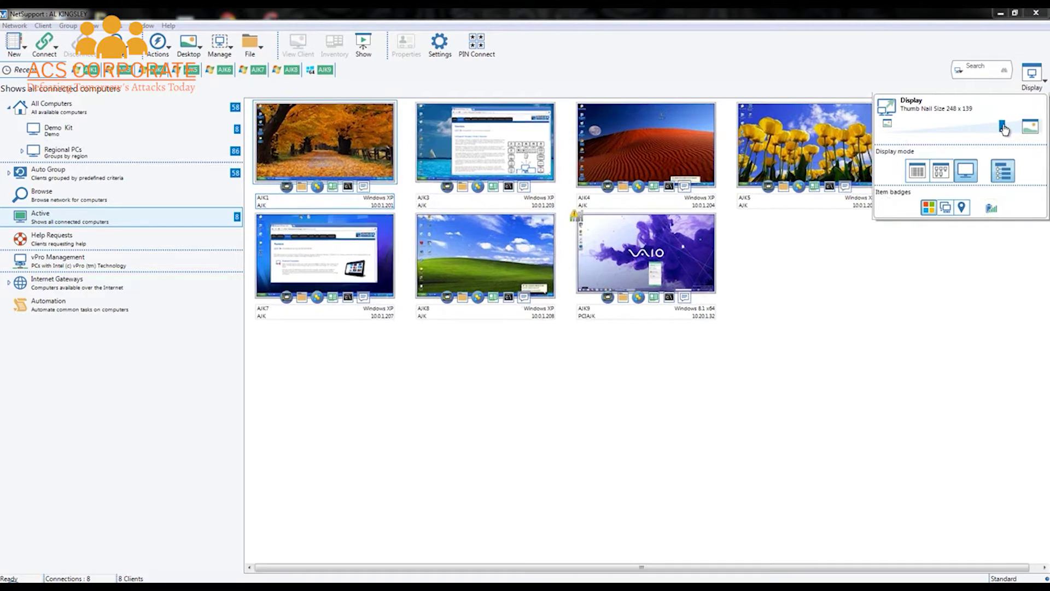
pyautogui.click(804, 246)
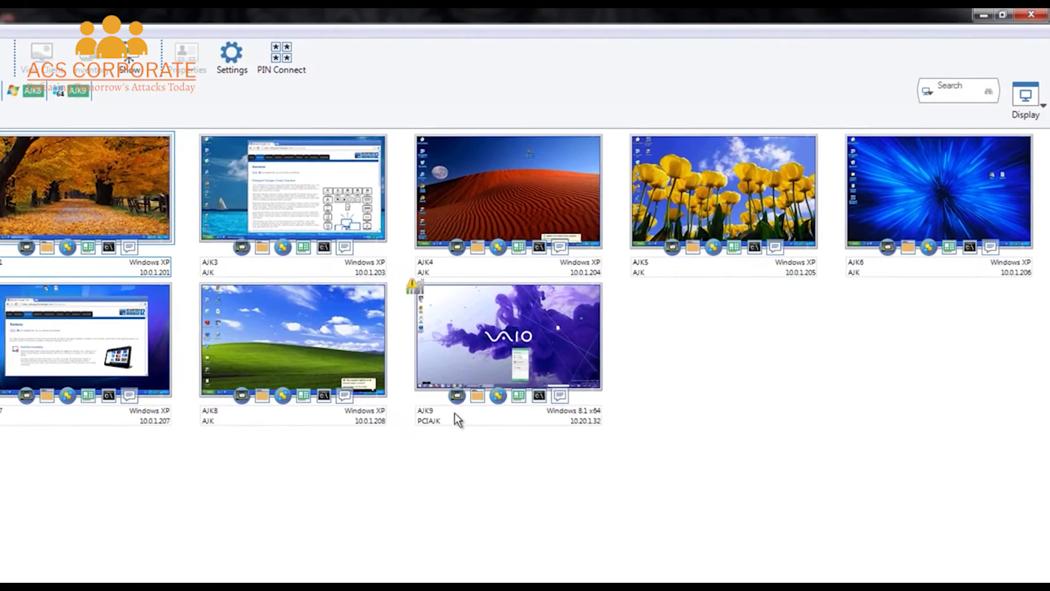
# - Select the AJK3 client and open a remote view of its desktop
pyautogui.click(461, 402)
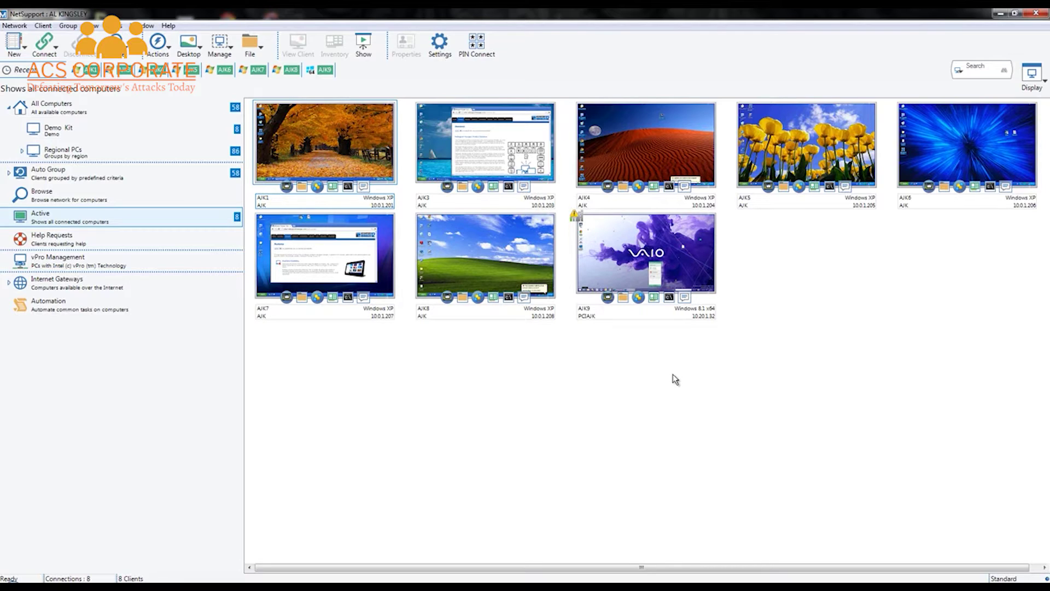
pyautogui.press('Right')
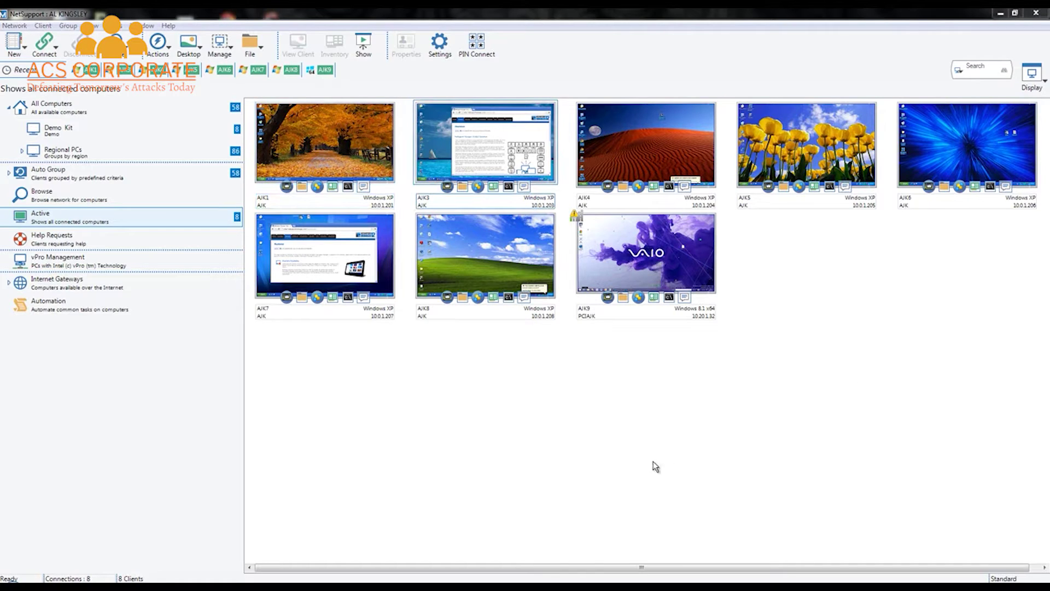
pyautogui.rightClick(509, 158)
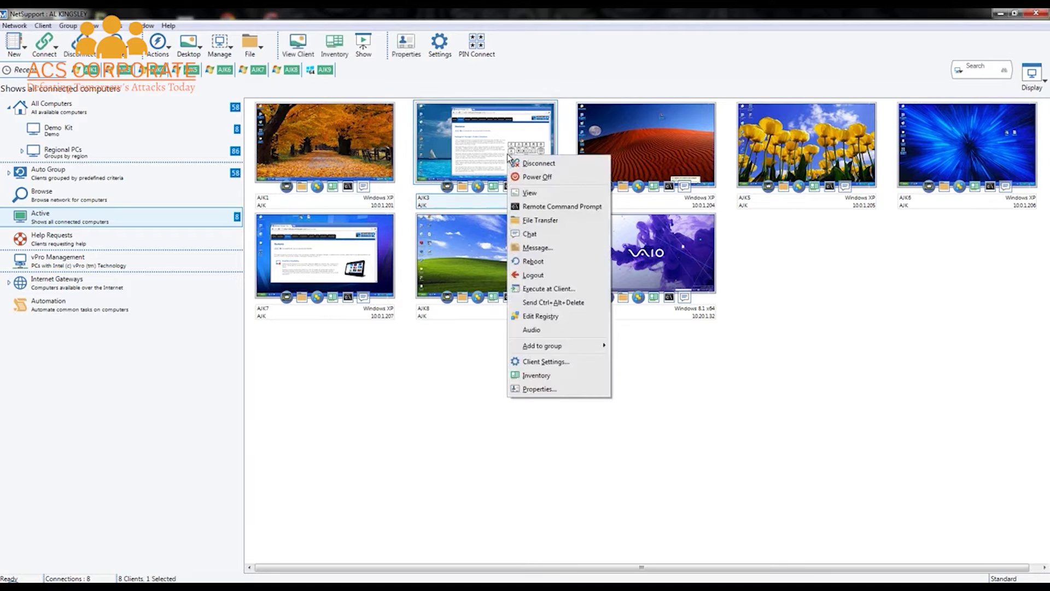
pyautogui.click(530, 193)
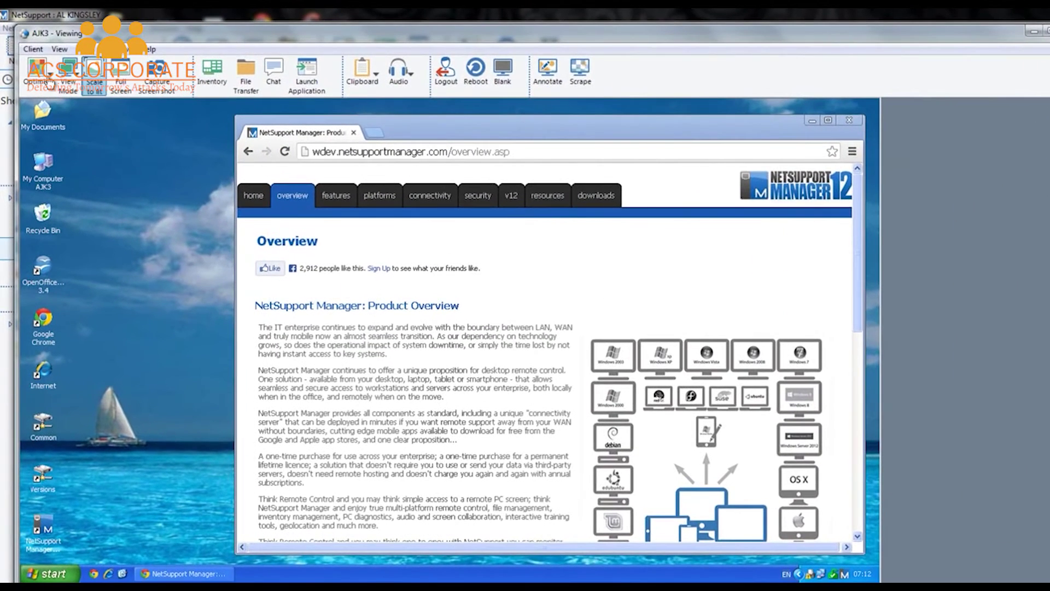
# - Set the AJK3 view's colour depth to True Colour and look through its Share, Watch and Control view modes
pyautogui.click(45, 74)
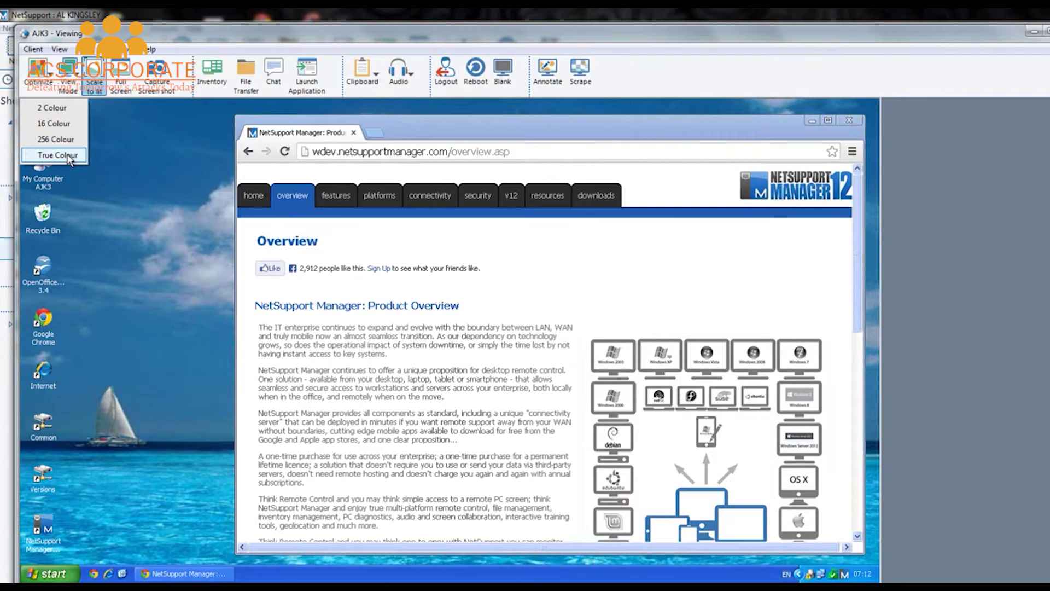
pyautogui.click(68, 157)
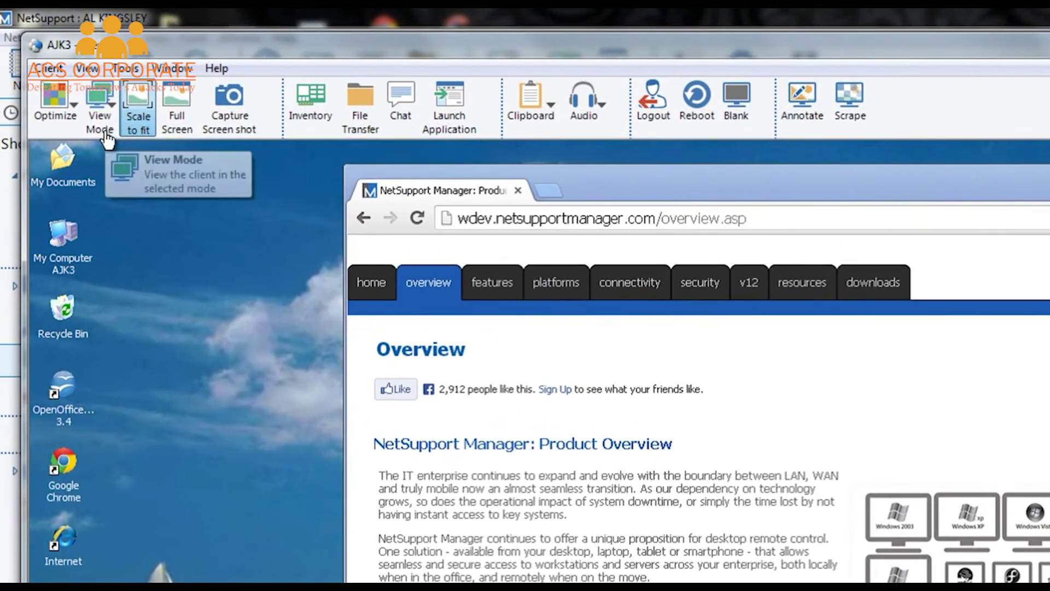
pyautogui.click(105, 131)
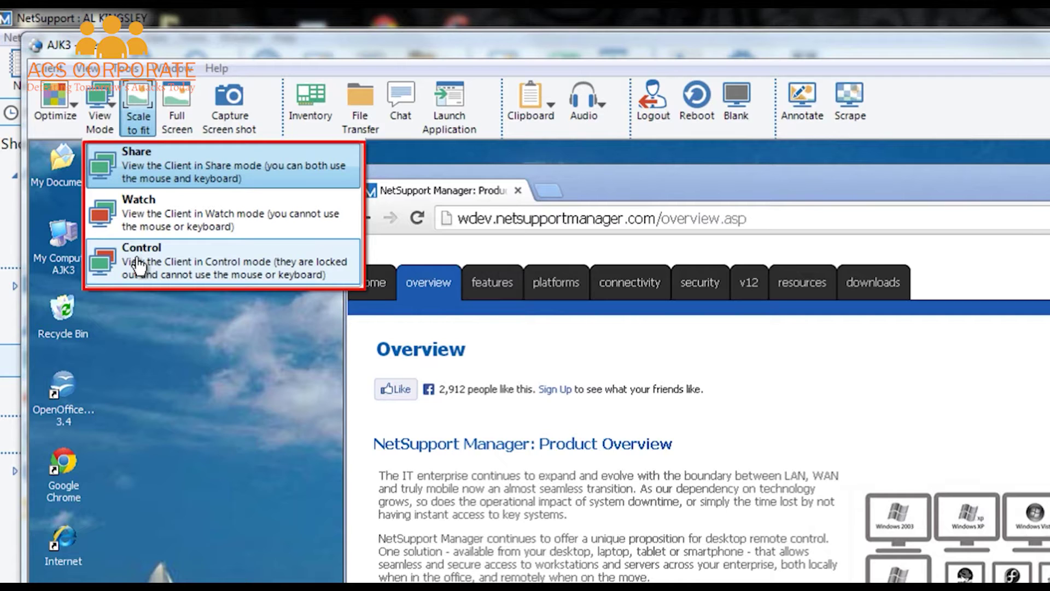
pyautogui.click(147, 305)
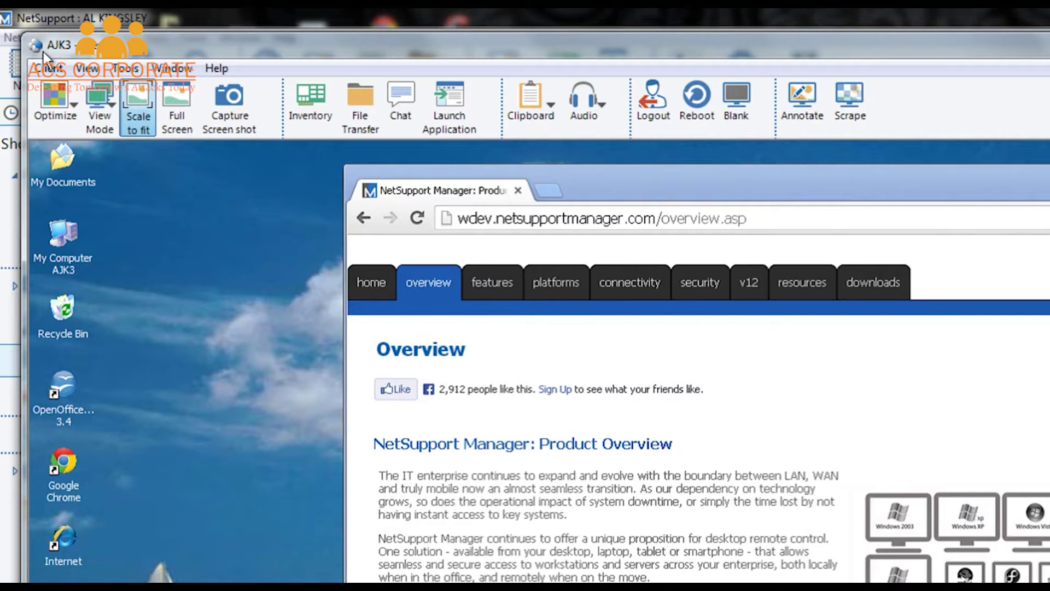
pyautogui.moveTo(25, 33); pyautogui.dragTo(65, 57)
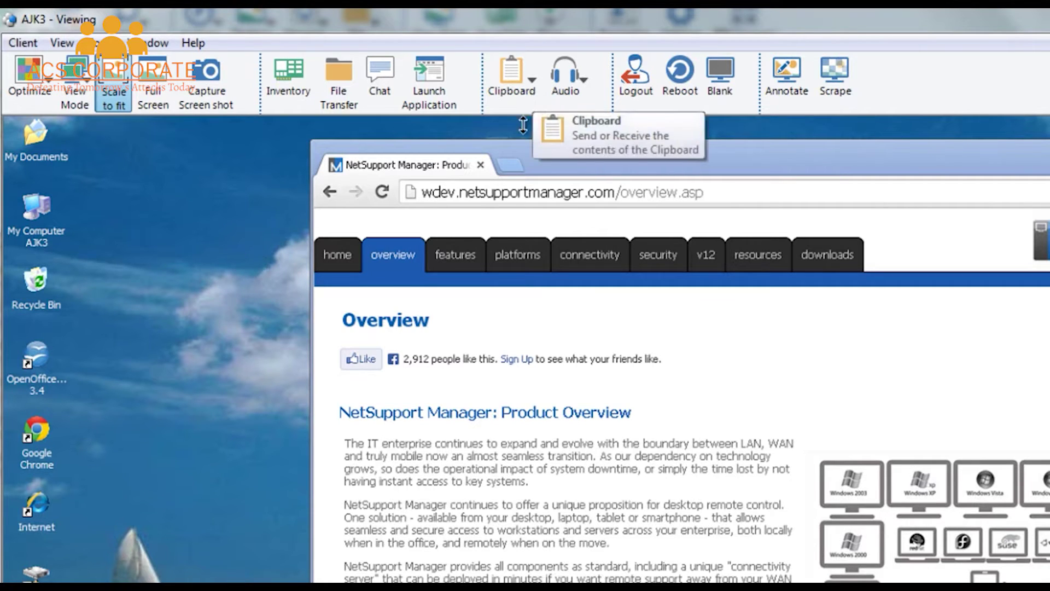
# - Select the web address in the browser on AJK3 and look through the audio options for this client
pyautogui.moveTo(710, 192); pyautogui.dragTo(414, 193)
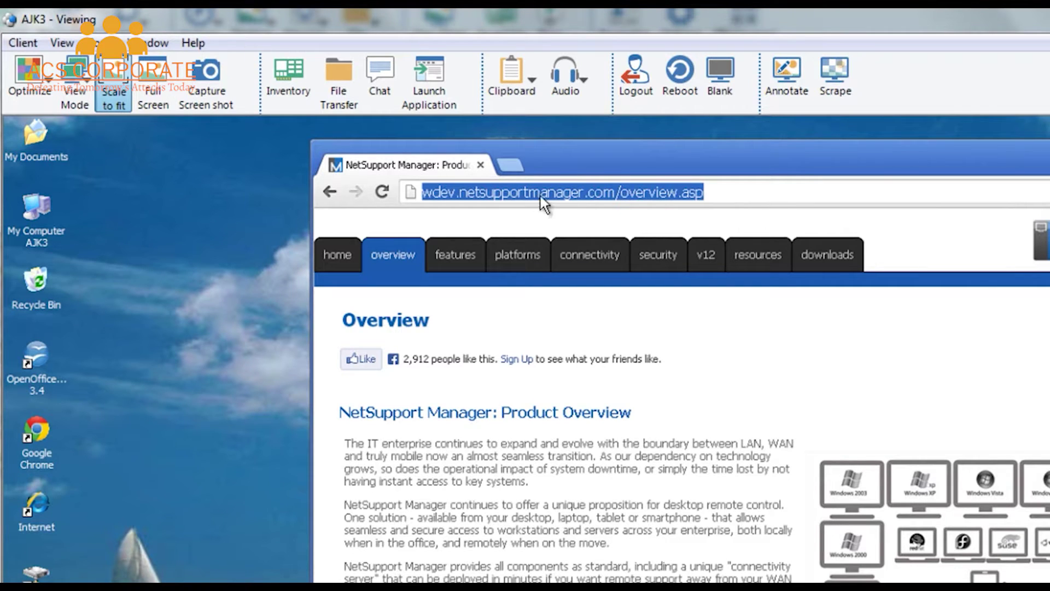
pyautogui.click(578, 80)
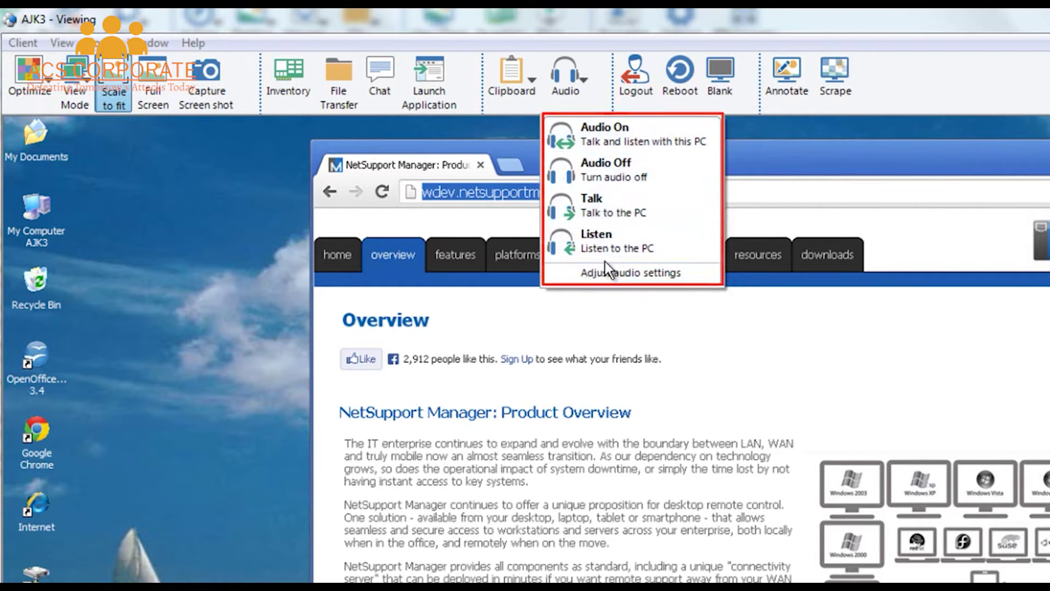
pyautogui.click(783, 153)
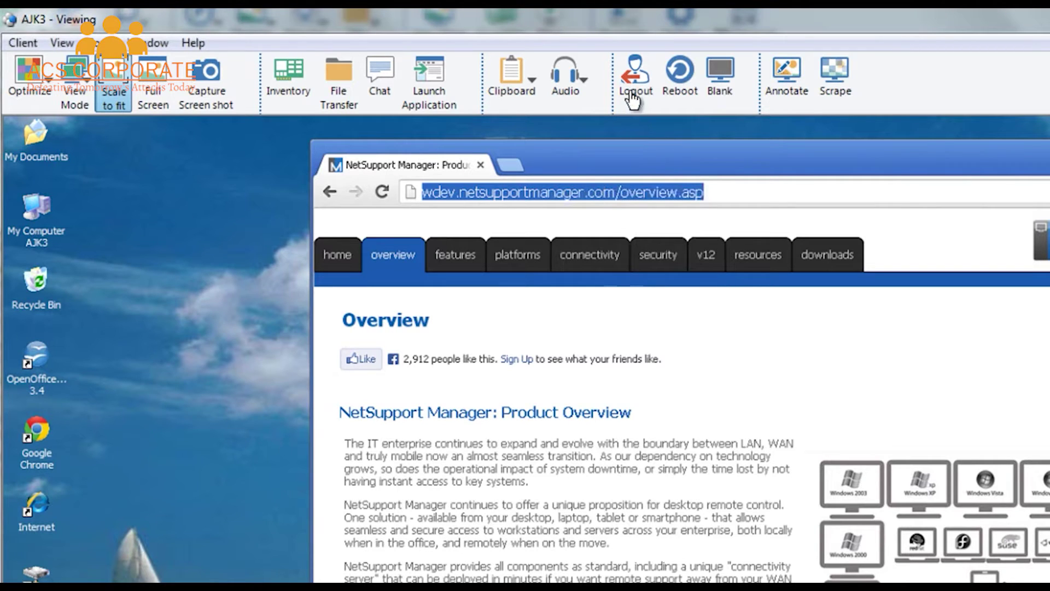
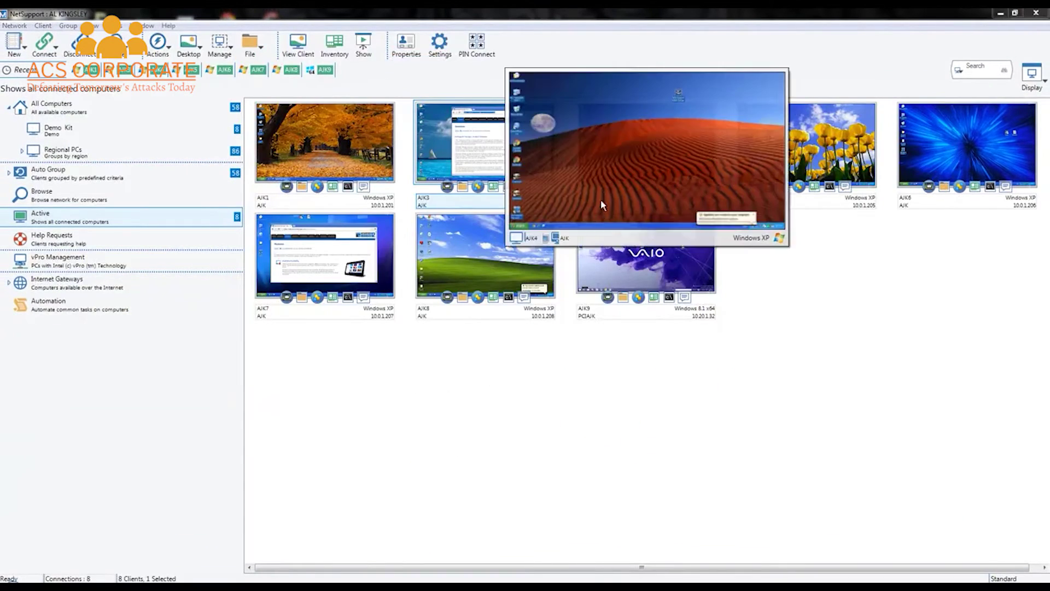
# - Open a remote view of the AJK9 client and reposition the viewing window over the console
pyautogui.rightClick(658, 276)
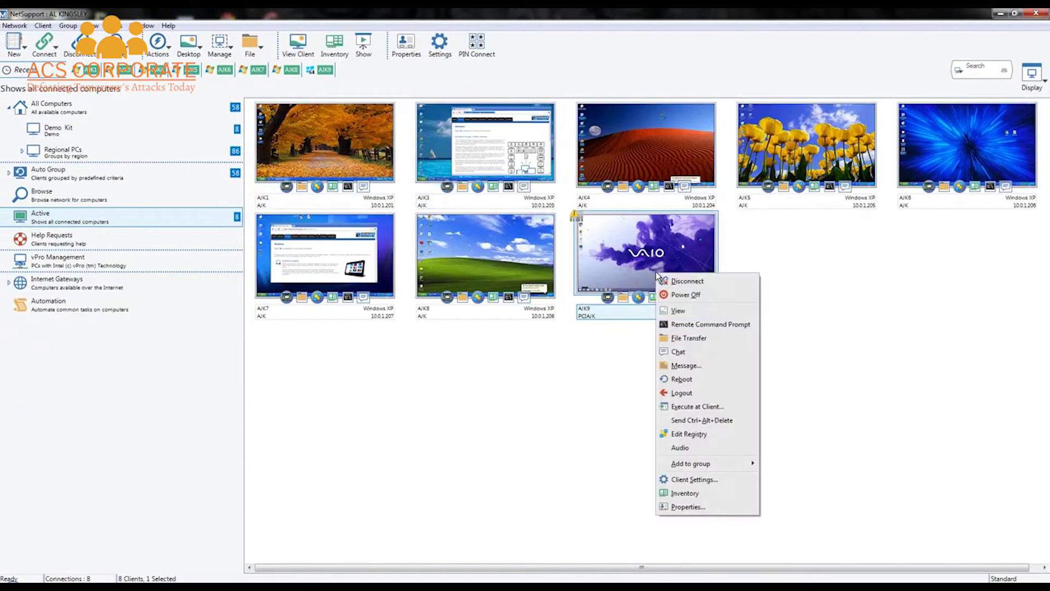
pyautogui.click(679, 311)
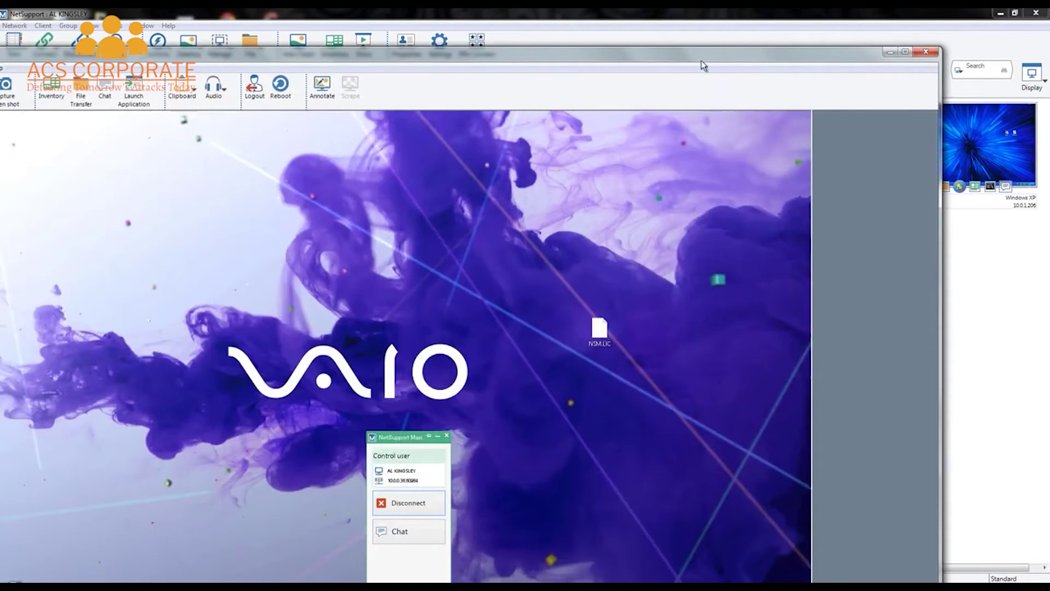
pyautogui.moveTo(702, 60); pyautogui.dragTo(899, 46)
pyautogui.moveTo(115, 46); pyautogui.dragTo(156, 53)
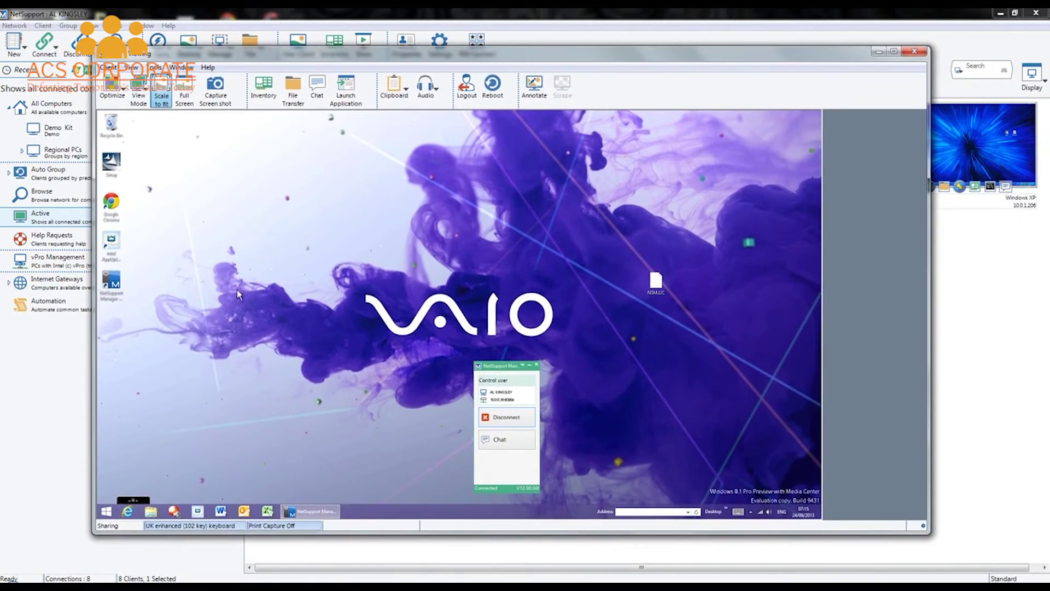
# - Show the Windows Start screen on AJK9 and close its viewing window
pyautogui.click(106, 512)
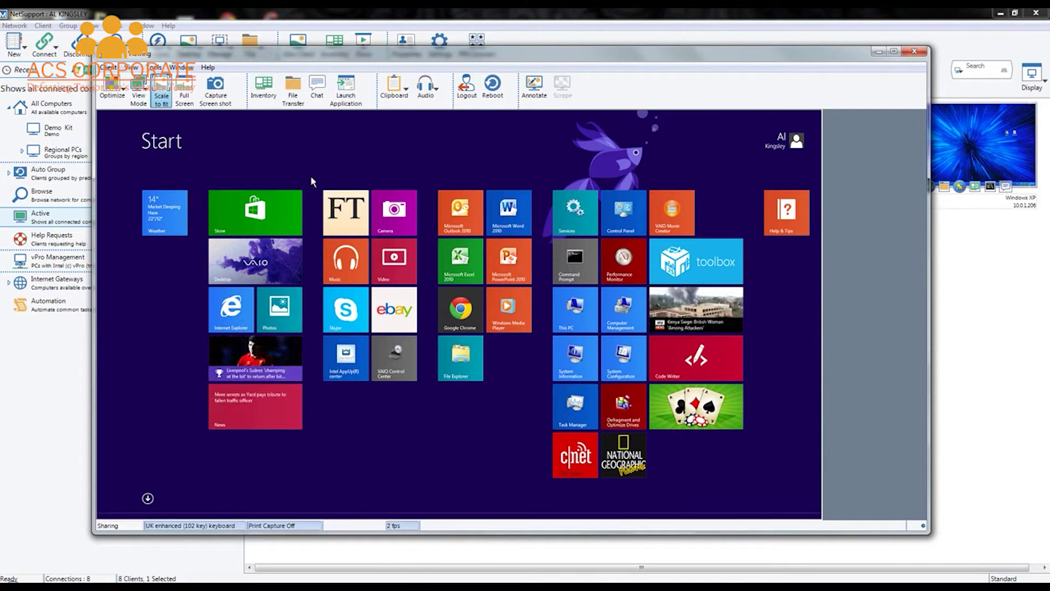
pyautogui.click(914, 51)
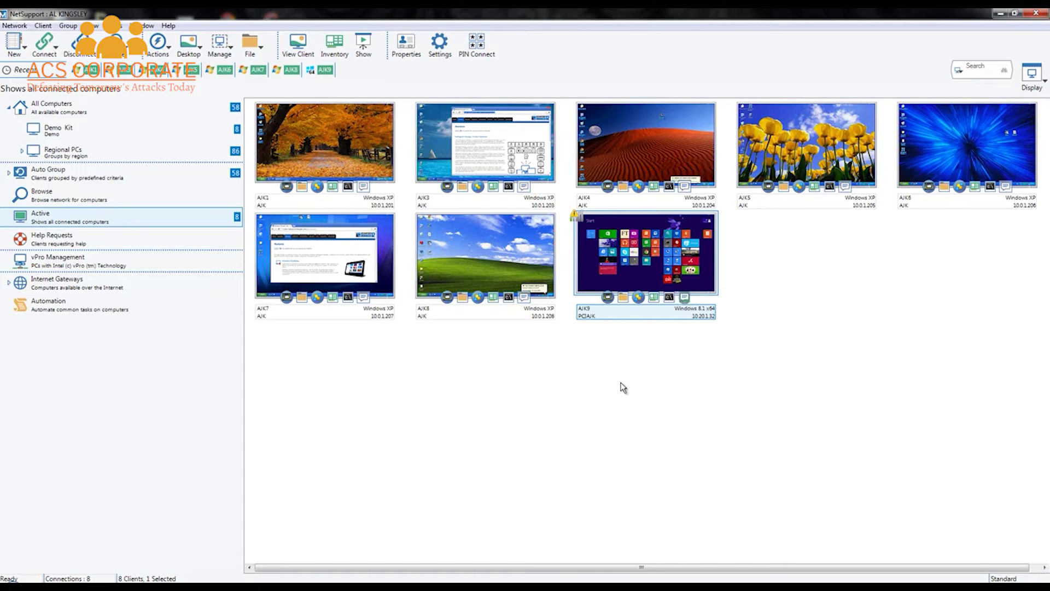
# - Examine the management commands offered for AJK9 and the console's list of remote actions
pyautogui.rightClick(591, 287)
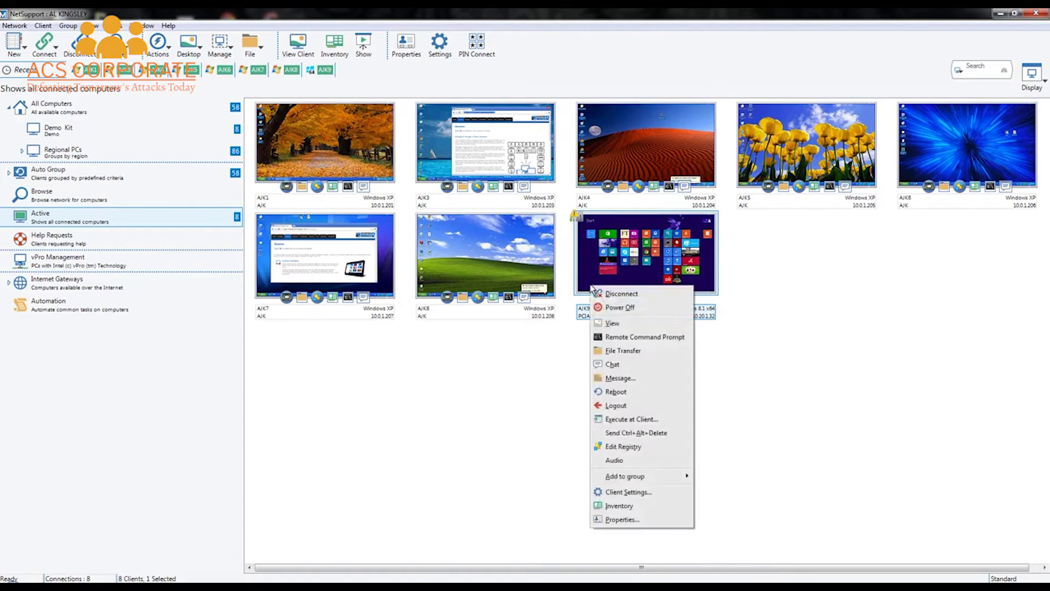
pyautogui.click(754, 394)
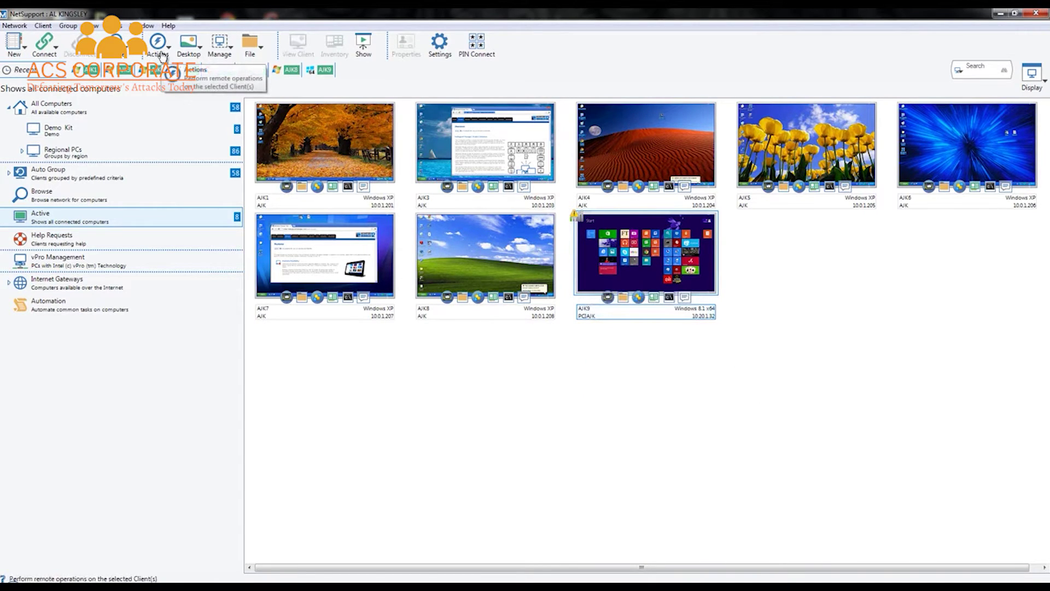
pyautogui.click(162, 55)
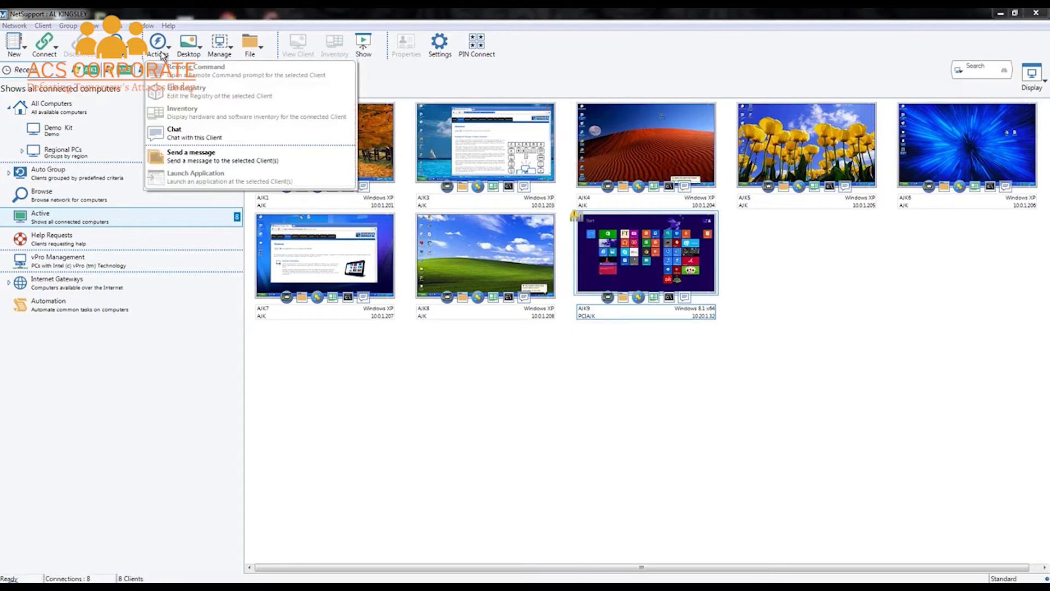
pyautogui.click(162, 55)
# - Select the AJK9 client and open a Remote Command prompt for it
pyautogui.click(583, 264)
pyautogui.moveTo(584, 262)
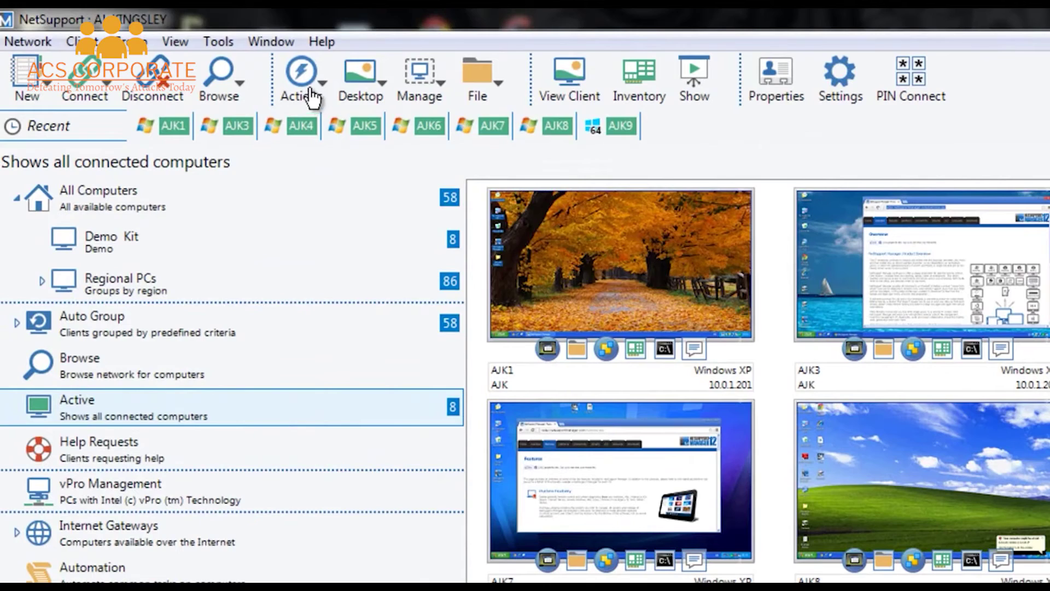
pyautogui.click(164, 46)
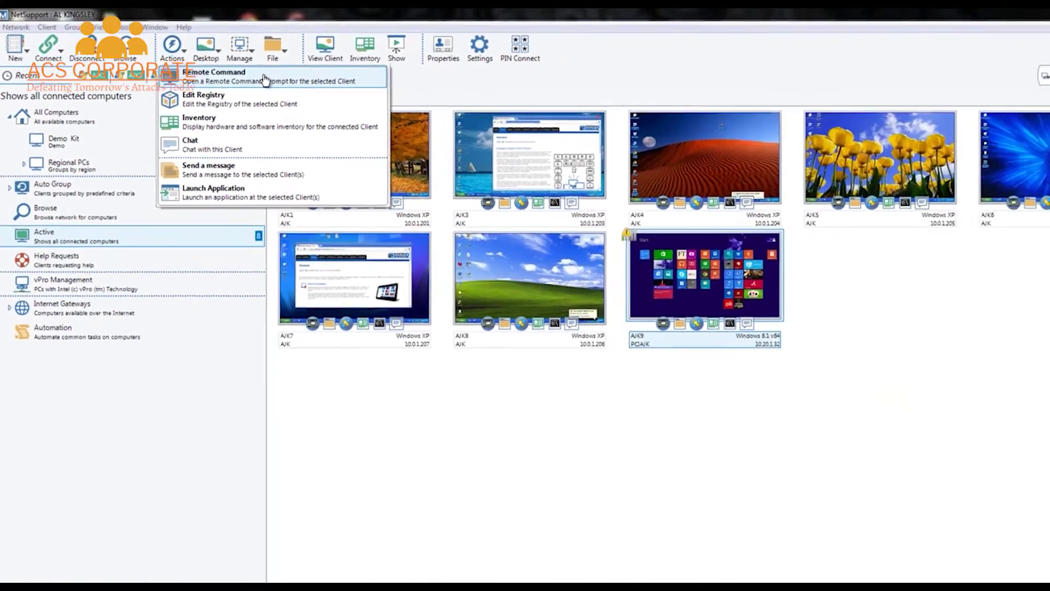
pyautogui.click(463, 133)
pyautogui.moveTo(289, 133); pyautogui.dragTo(289, 124)
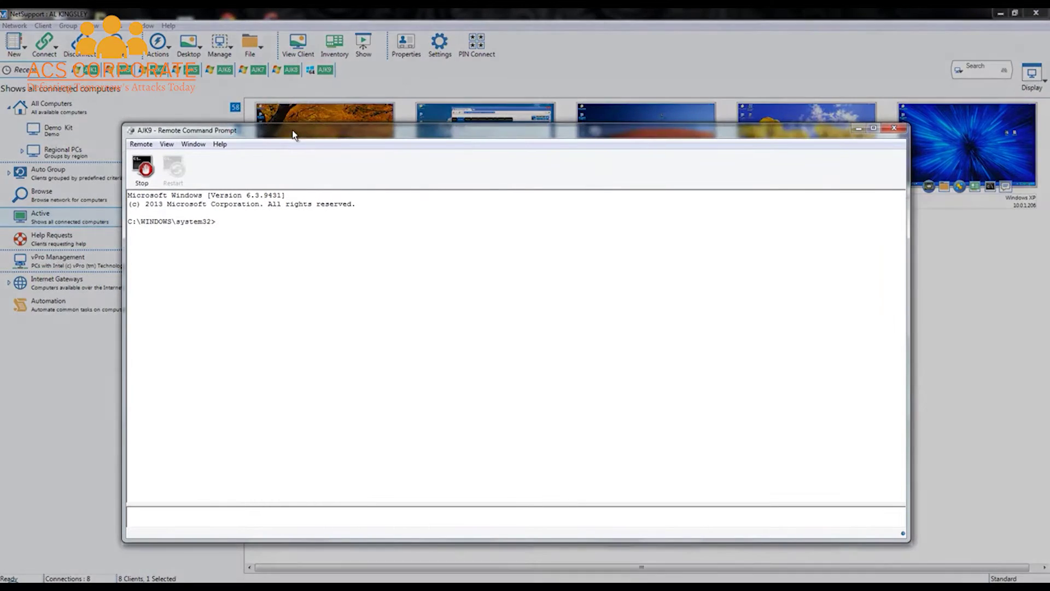
# - Run "cd." and a directory listing of C:\WINDOWS\system32 on AJK9, and close the remote command prompt
pyautogui.click(290, 518)
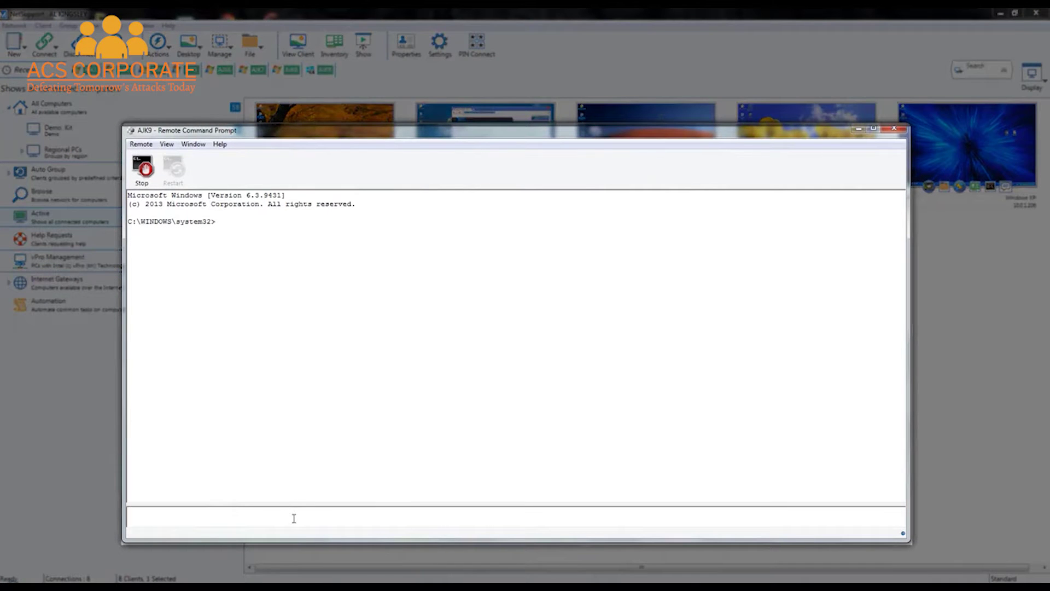
pyautogui.write('cd.')
pyautogui.press('Return')
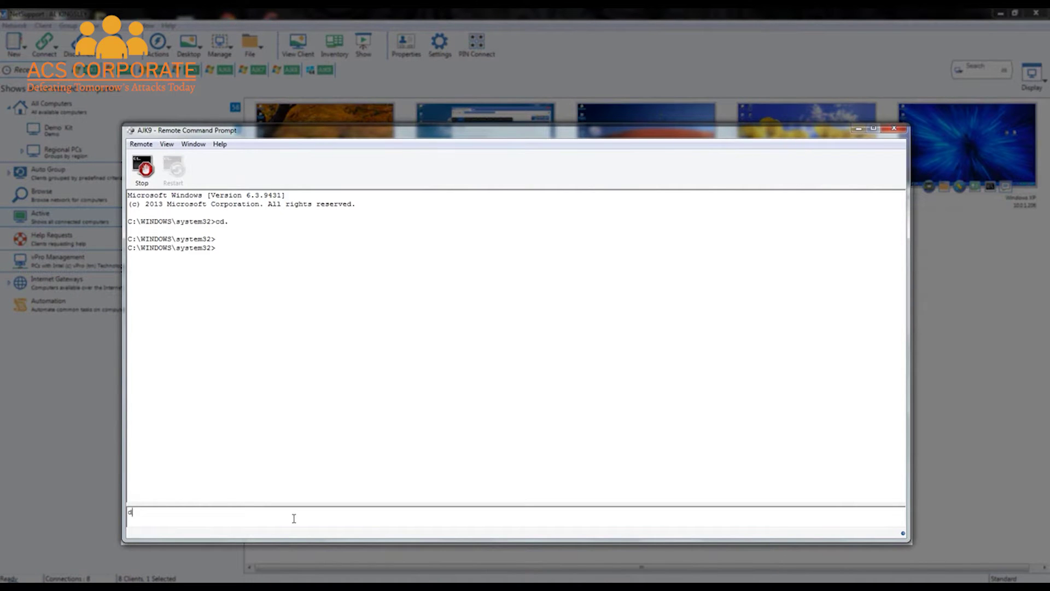
pyautogui.press('Return')
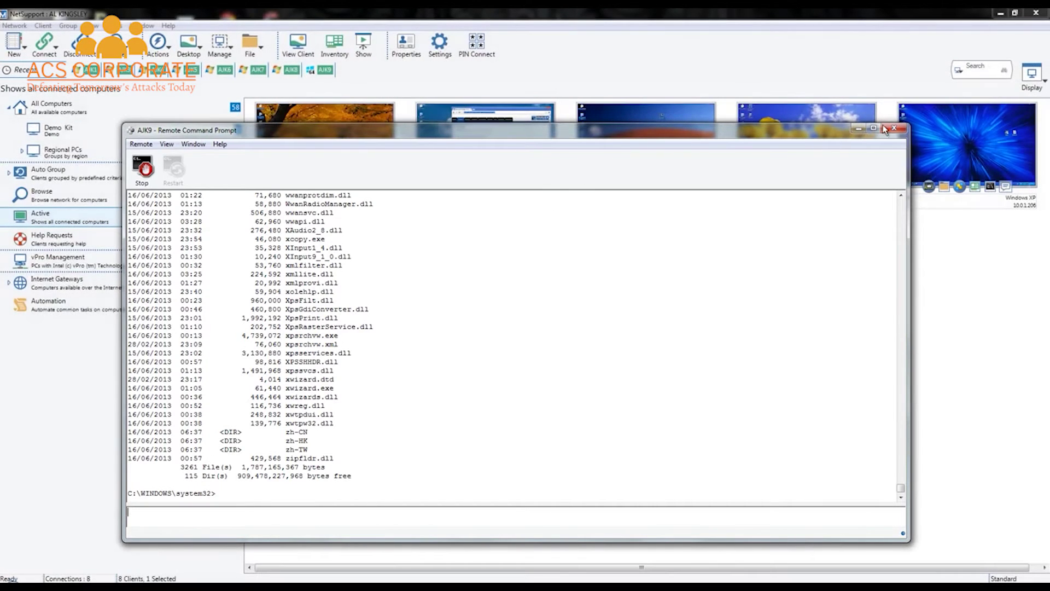
pyautogui.click(895, 130)
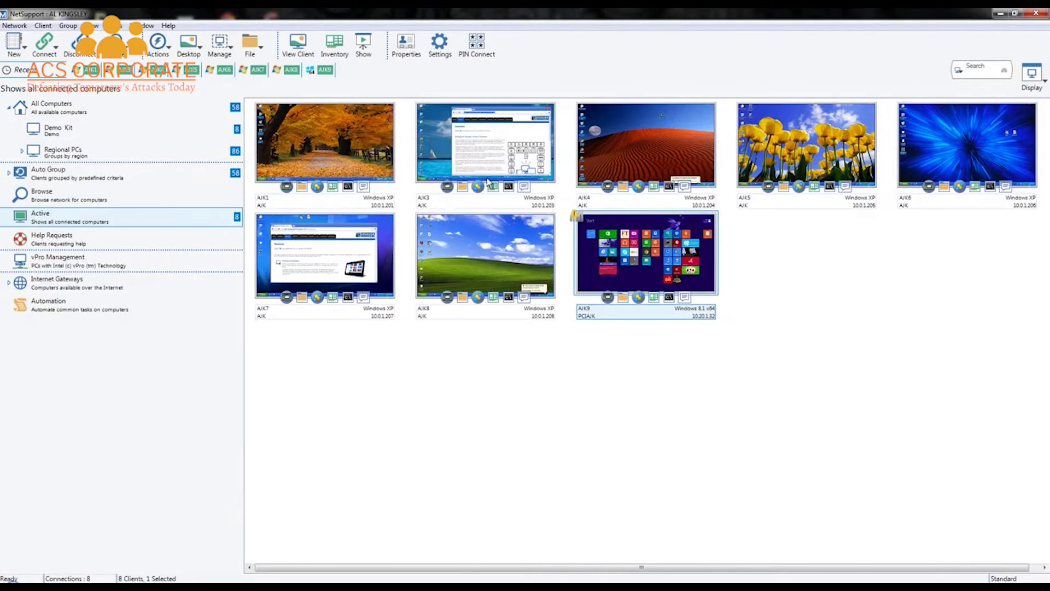
# - Open the registry of AJK9 for editing and expand the HKEY_CURRENT_USER hive
pyautogui.click(159, 54)
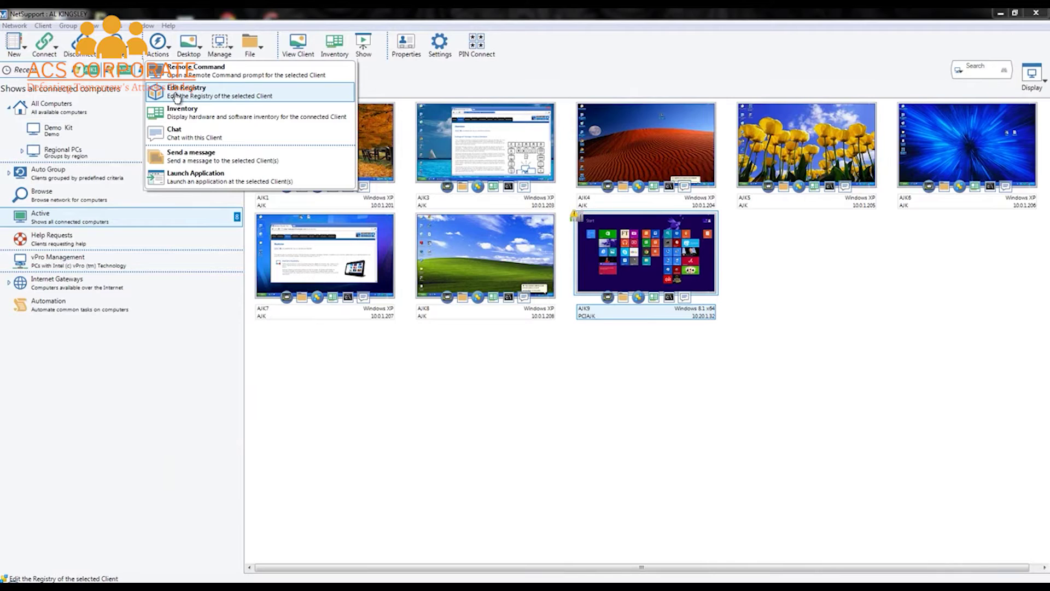
pyautogui.click(176, 97)
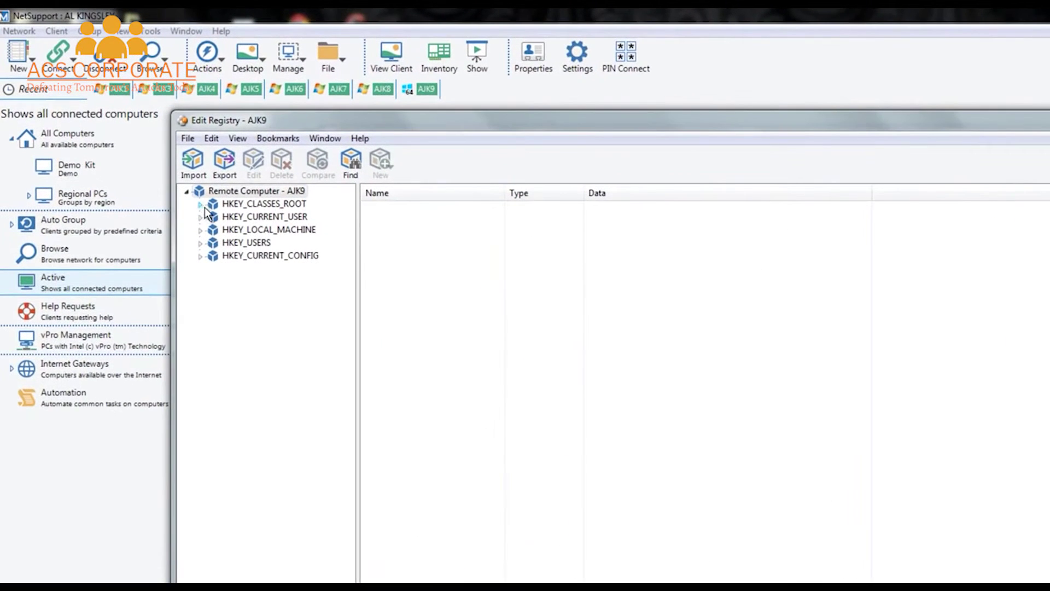
pyautogui.click(201, 205)
pyautogui.click(200, 192)
pyautogui.click(200, 217)
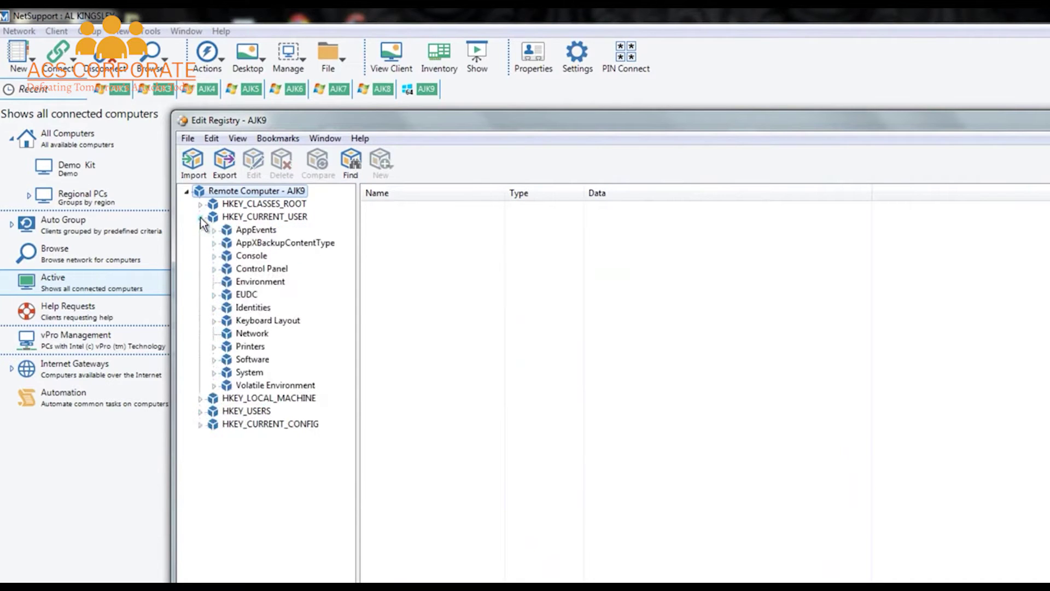
# - Display the values of the Environment key under HKEY_CURRENT_USER
pyautogui.click(214, 360)
pyautogui.click(214, 308)
pyautogui.click(246, 294)
pyautogui.click(250, 282)
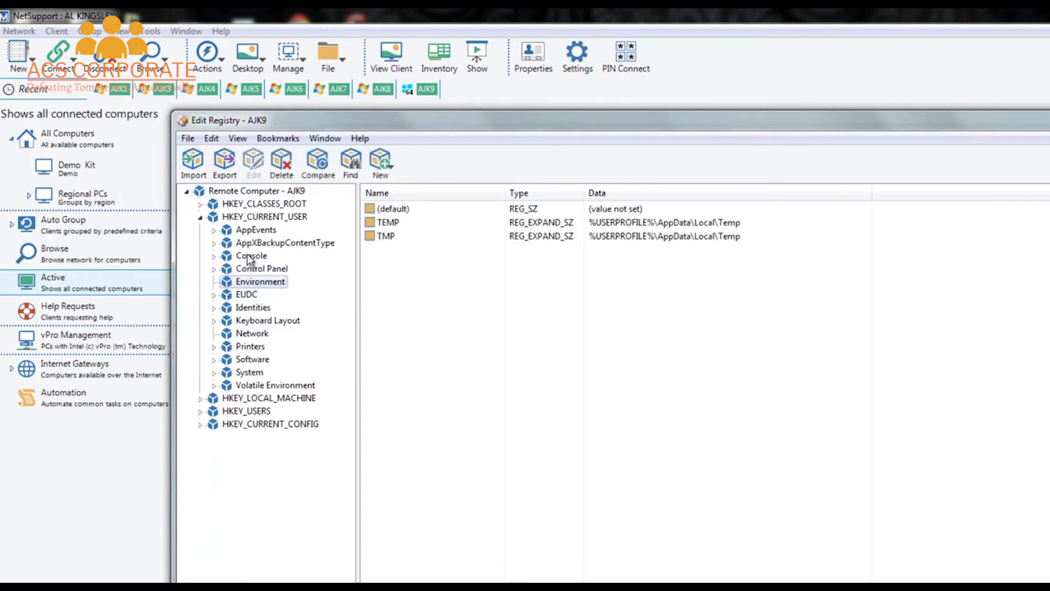
# - Expand HKEY_CLASSES_ROOT, display the values of its .3g2 key and close the registry editor
pyautogui.click(247, 217)
pyautogui.click(243, 205)
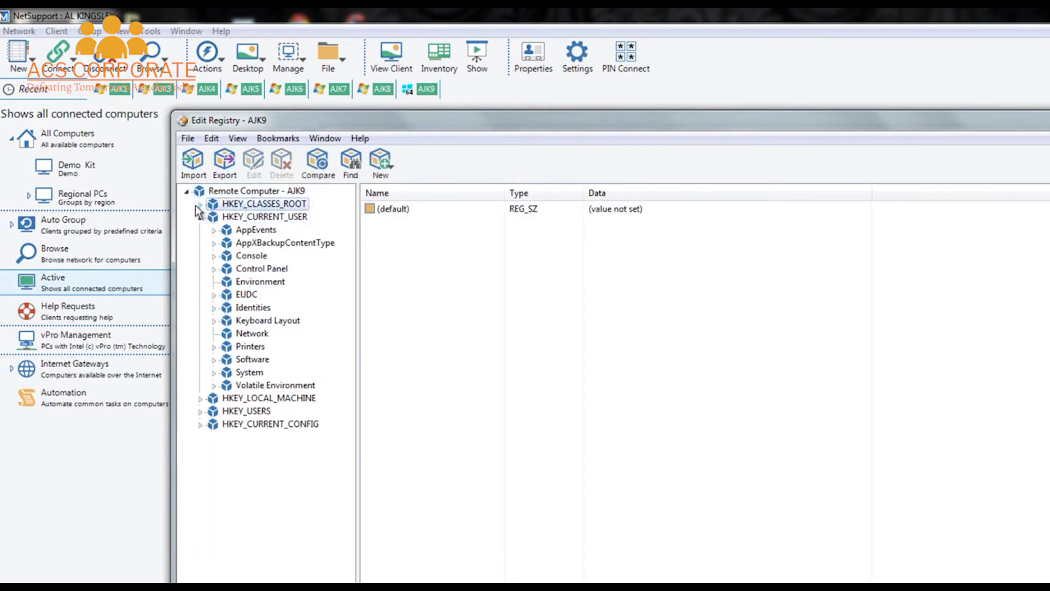
pyautogui.click(199, 205)
pyautogui.click(236, 218)
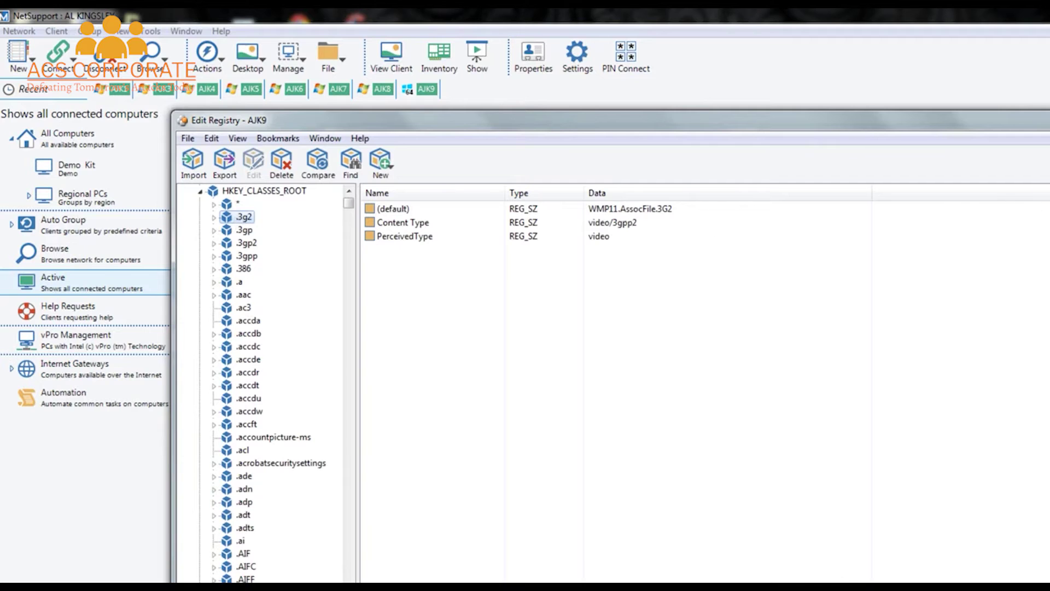
pyautogui.hotkey('alt', 'F4')
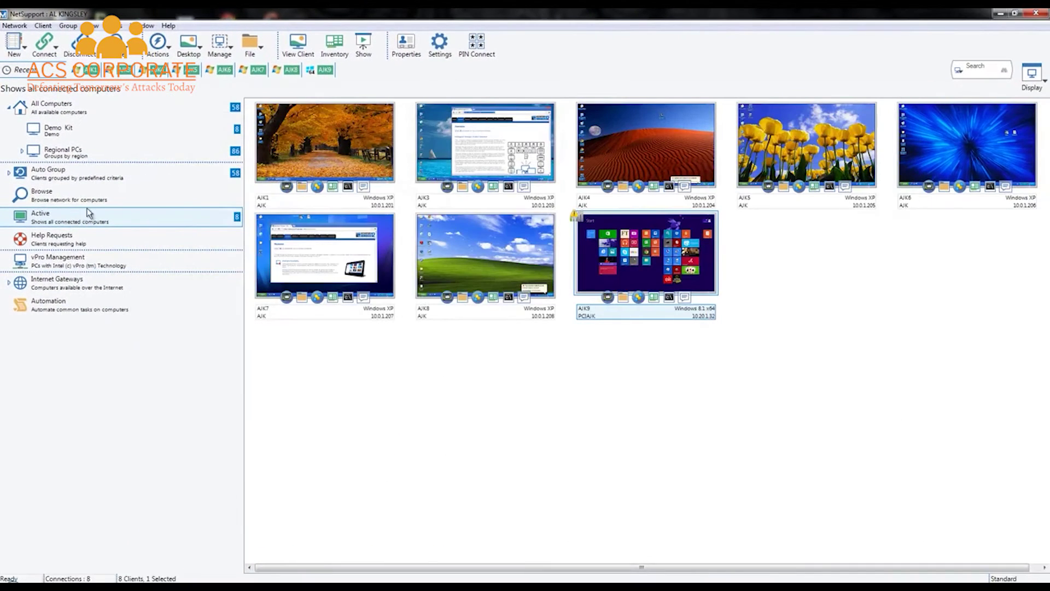
# - Open the inventory of AJK3 and examine its hardware summary from the system overview down to the license details
pyautogui.click(159, 50)
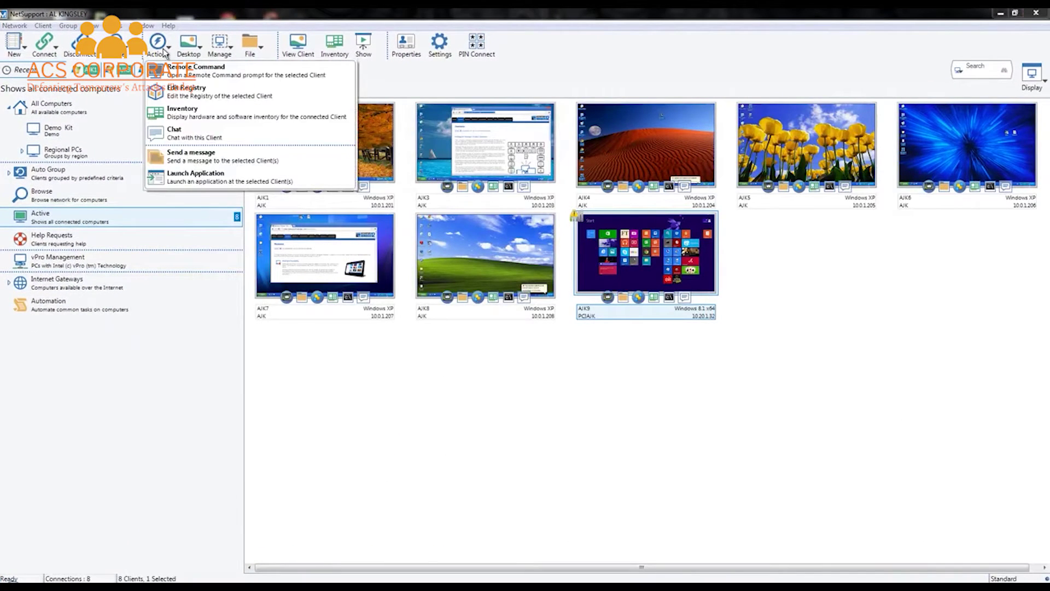
pyautogui.click(172, 114)
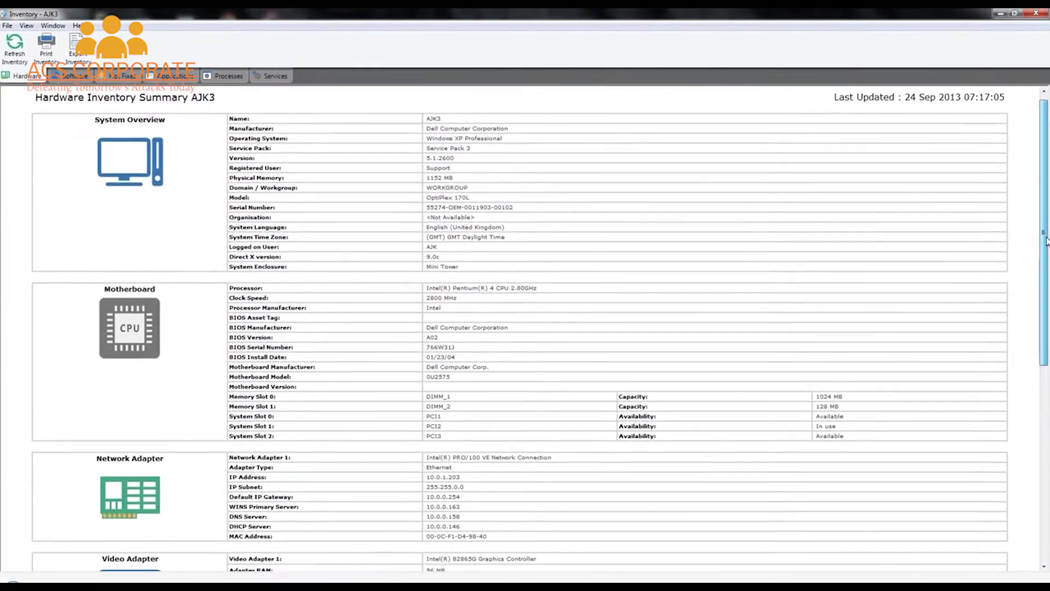
pyautogui.scroll(-3, 995, 403)
pyautogui.scroll(-3, 330, 206)
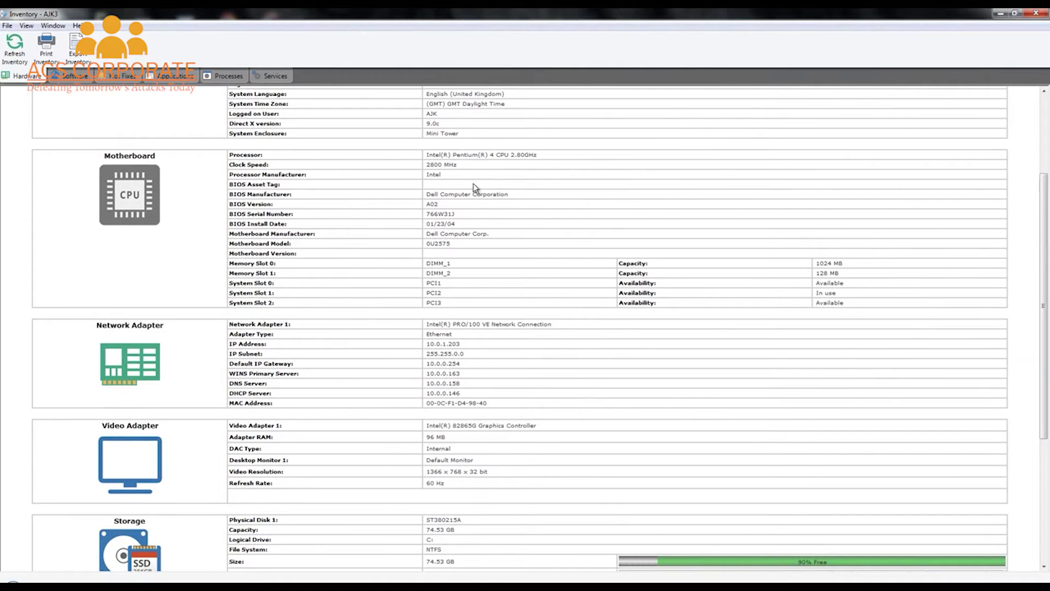
pyautogui.scroll(-7, 409, 227)
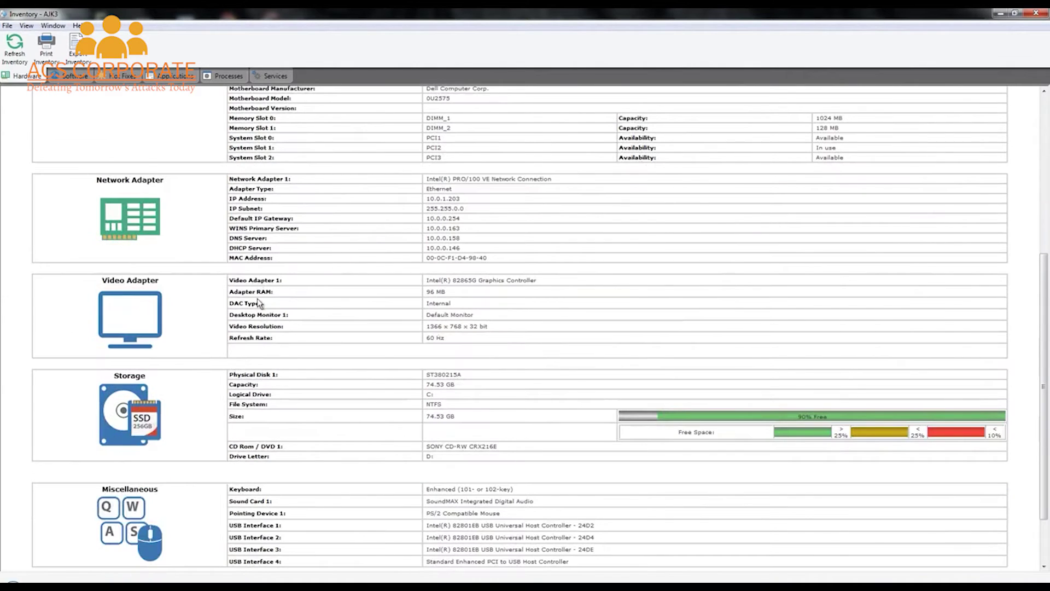
pyautogui.scroll(-3, 272, 309)
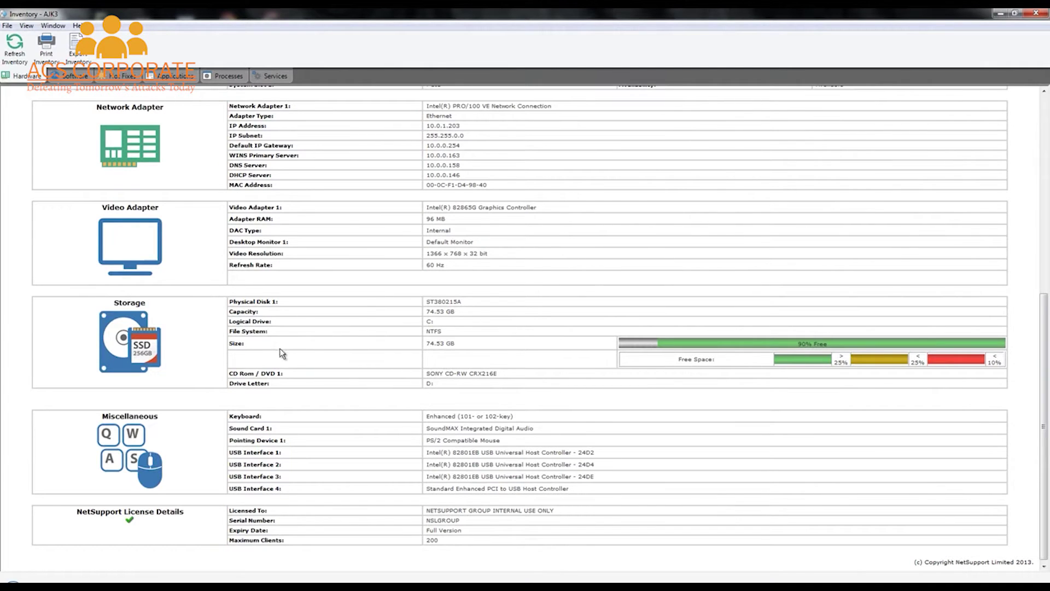
pyautogui.scroll(-1, 278, 347)
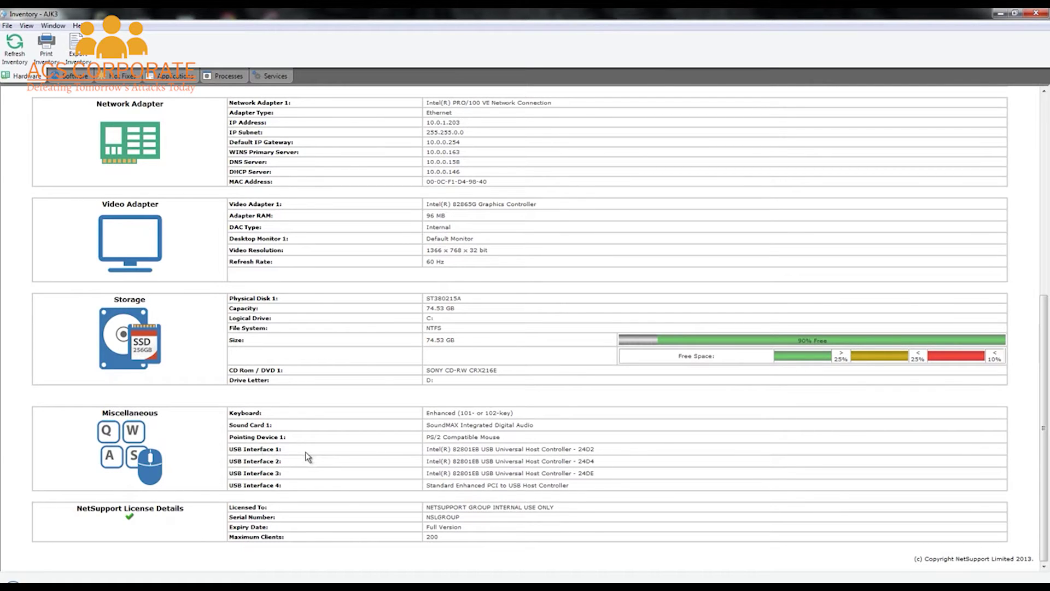
pyautogui.scroll(5, 306, 456)
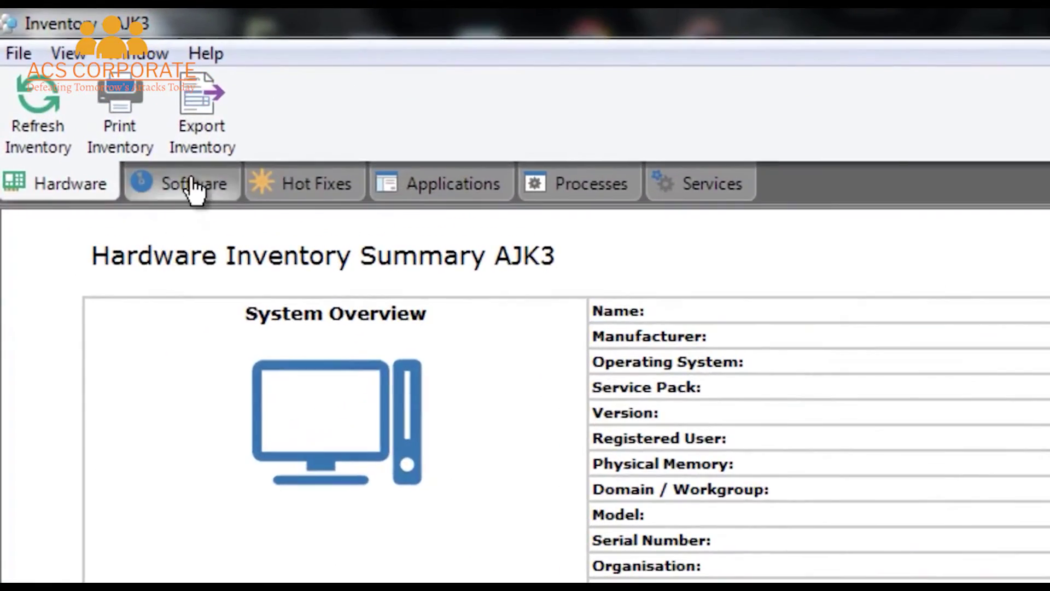
# - Display the software inventory and the hot fixes list of AJK3
pyautogui.click(191, 189)
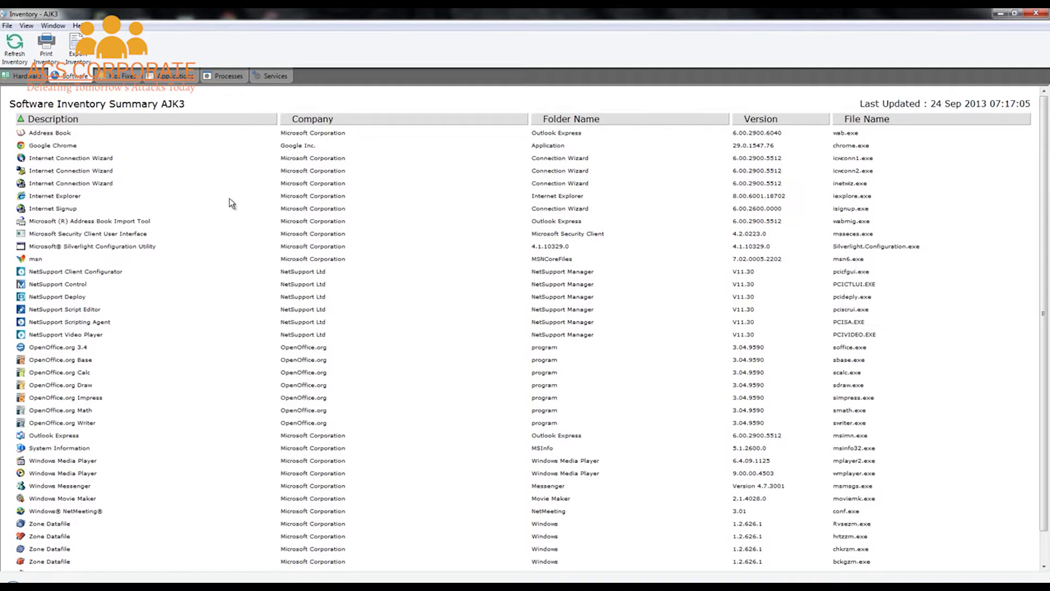
pyautogui.click(121, 76)
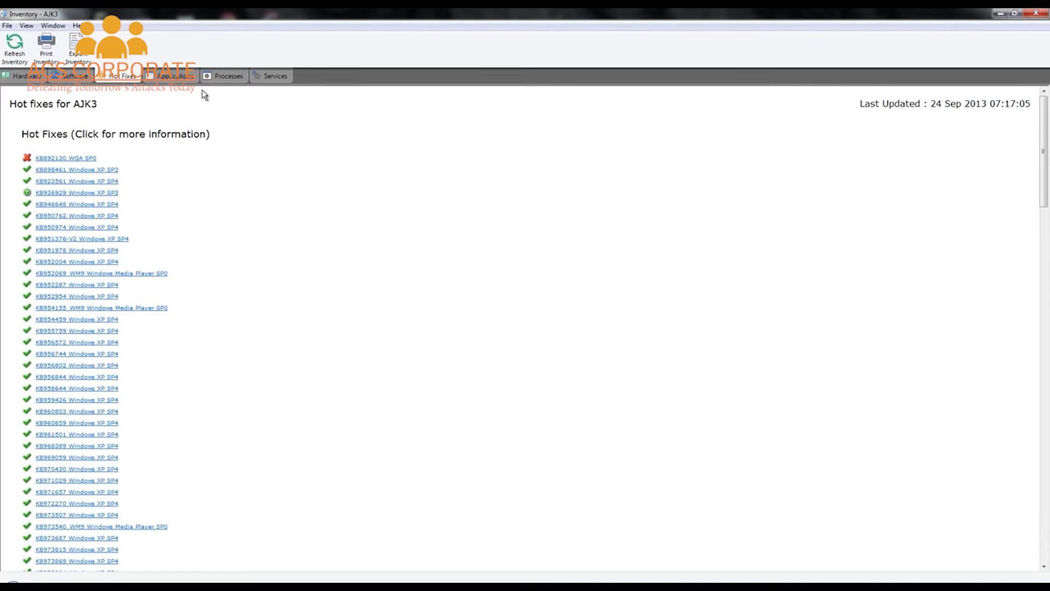
# - Select the Google Chrome entry in AJK3's running applications, widening the Name column, and select client32.exe in its processes
pyautogui.click(185, 82)
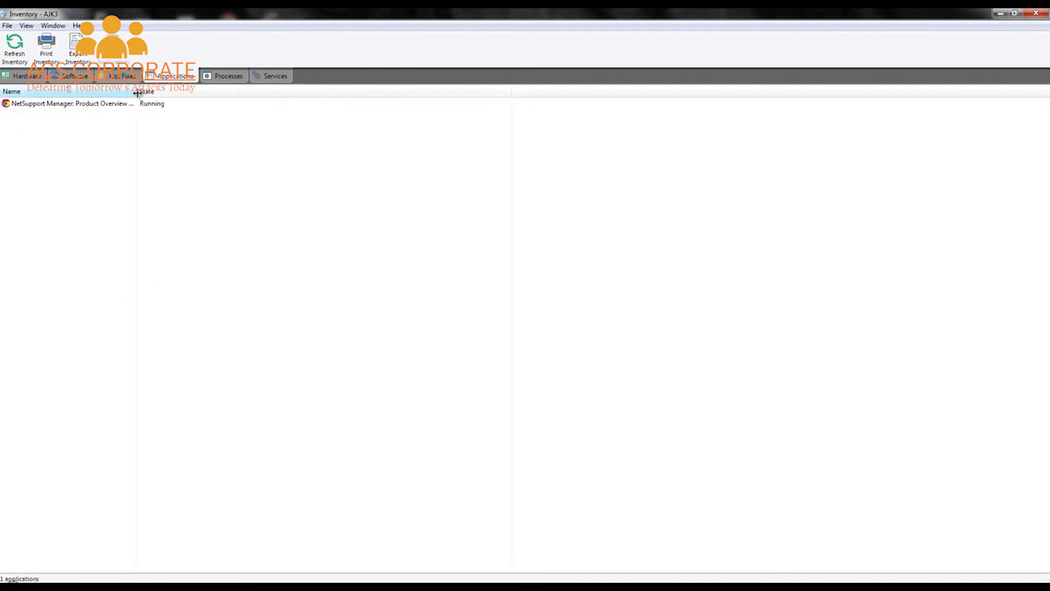
pyautogui.moveTo(160, 91); pyautogui.dragTo(187, 90)
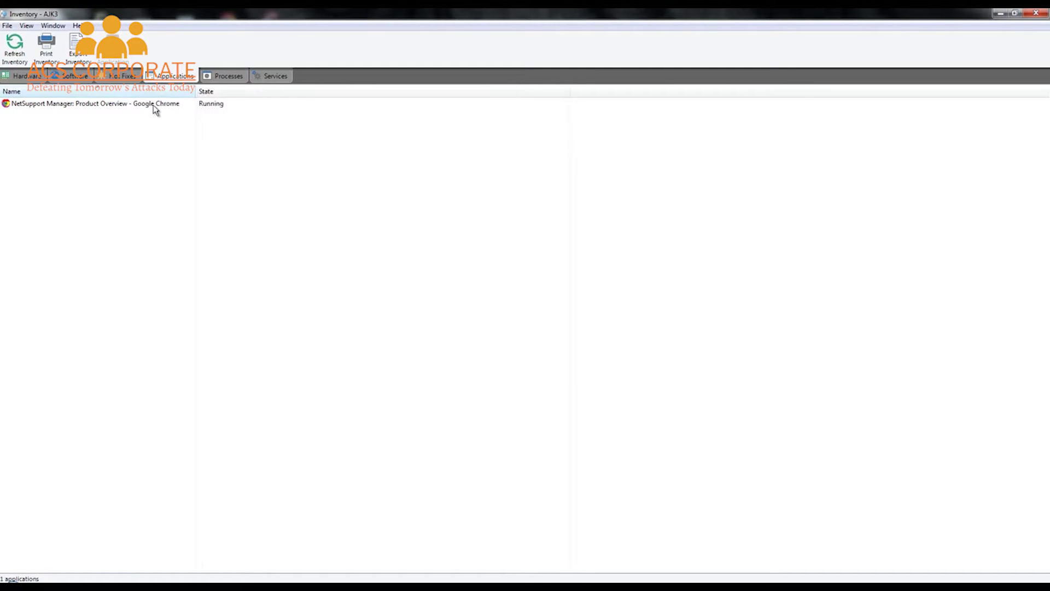
pyautogui.click(154, 106)
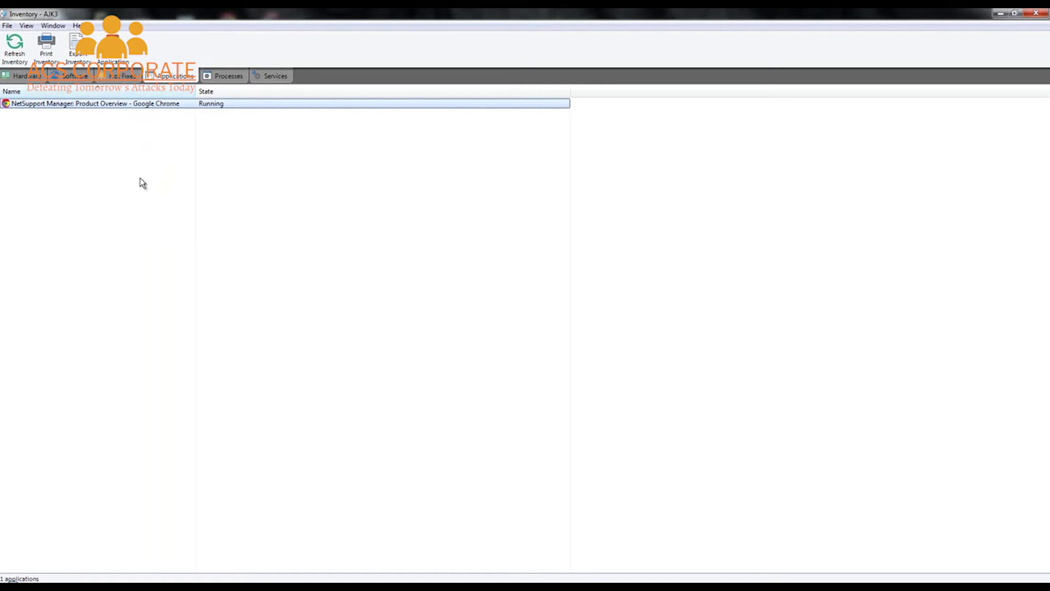
pyautogui.click(224, 76)
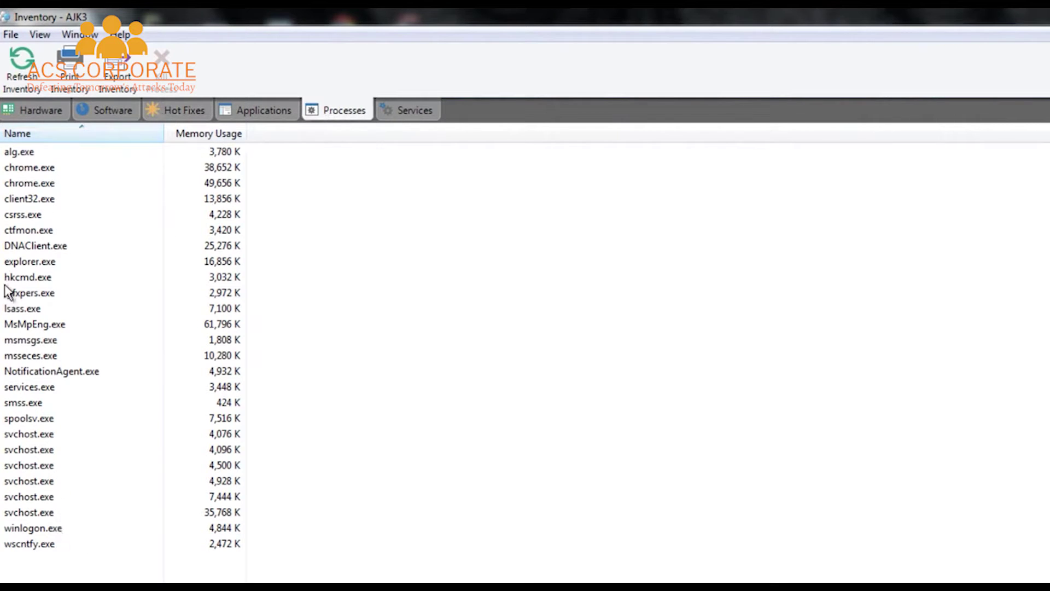
pyautogui.click(27, 198)
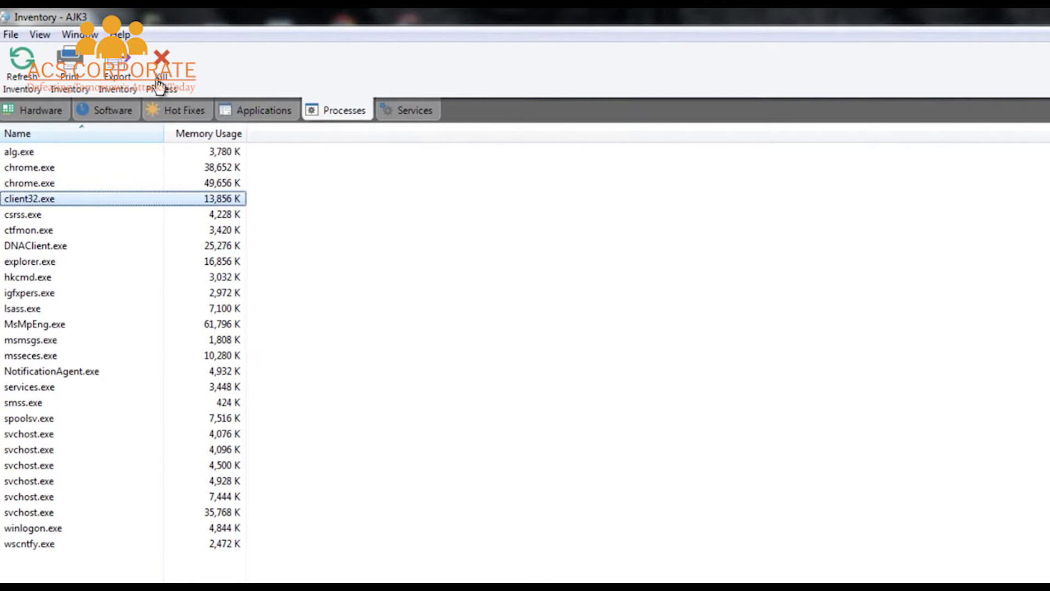
# - Display the services of AJK3 and widen the Name and Description columns
pyautogui.click(420, 125)
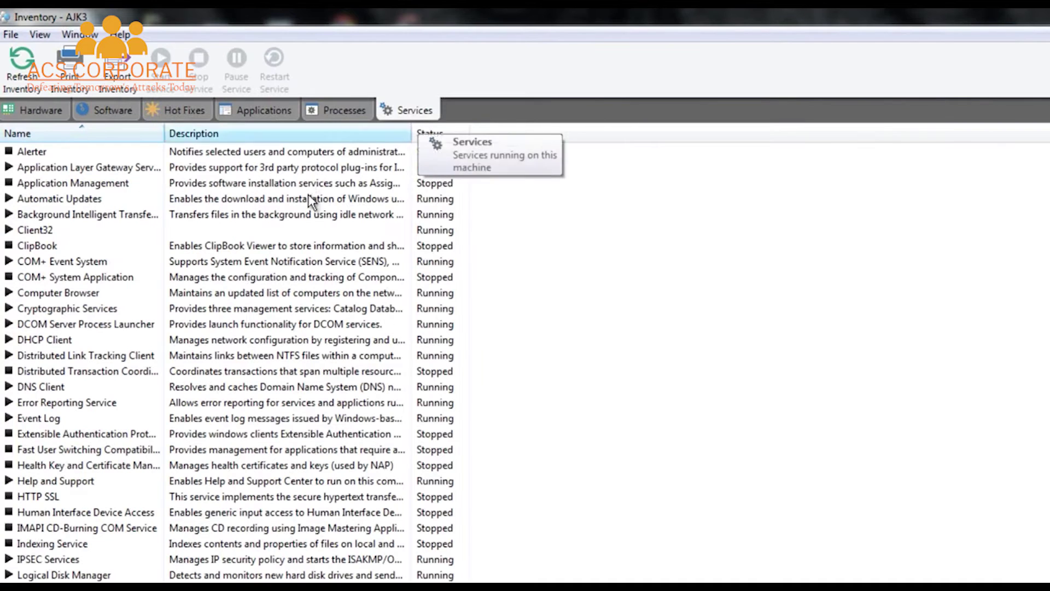
pyautogui.moveTo(165, 134); pyautogui.dragTo(277, 134)
pyautogui.moveTo(520, 134); pyautogui.dragTo(574, 134)
pyautogui.moveTo(646, 135); pyautogui.dragTo(872, 134)
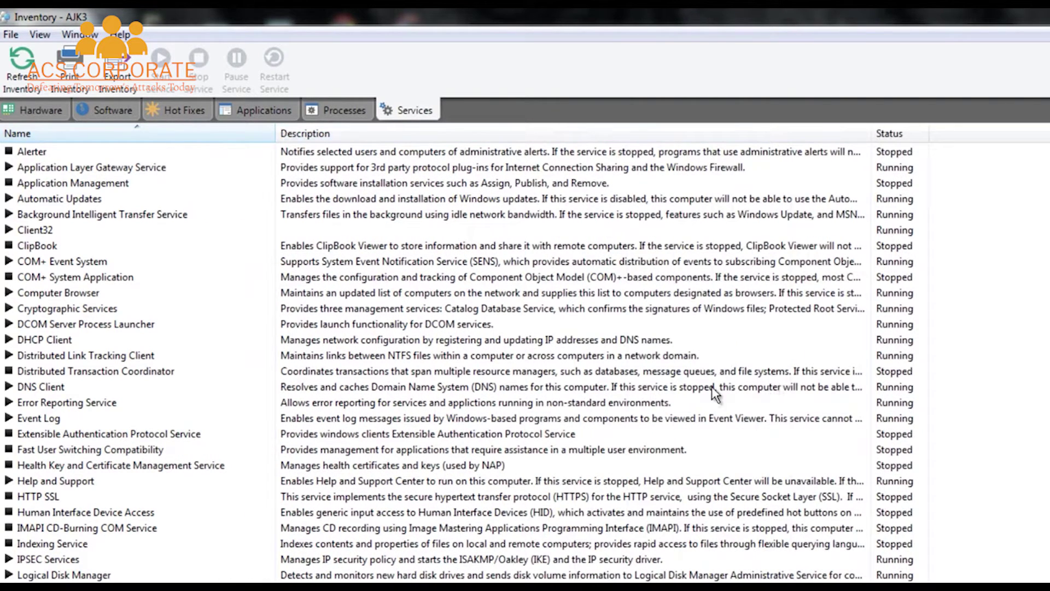
# - Compare the controls available for the Automatic Updates and Application Management services, ending with Automatic Updates selected
pyautogui.click(35, 198)
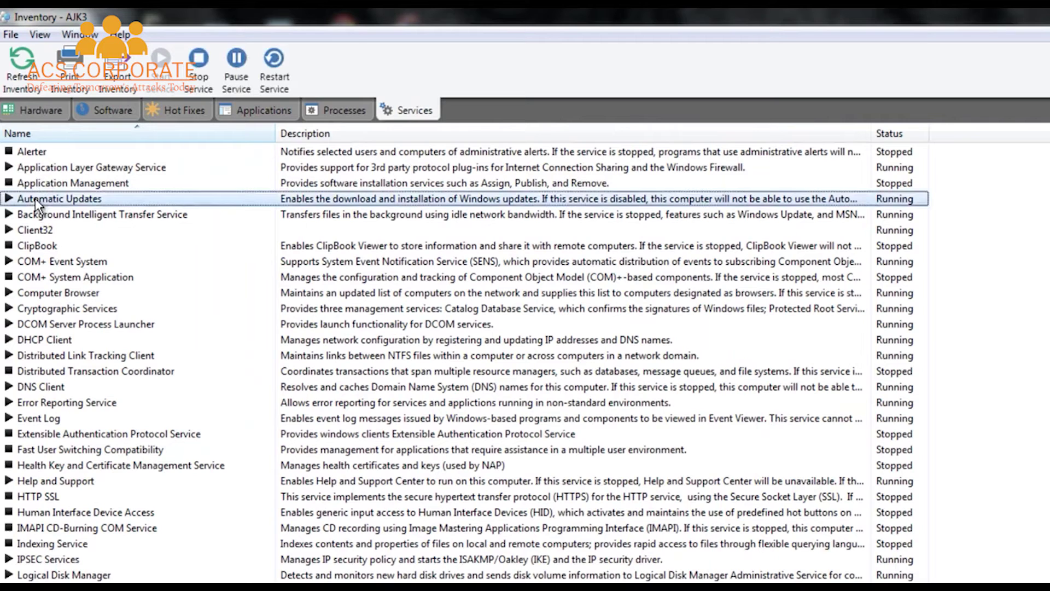
pyautogui.click(35, 181)
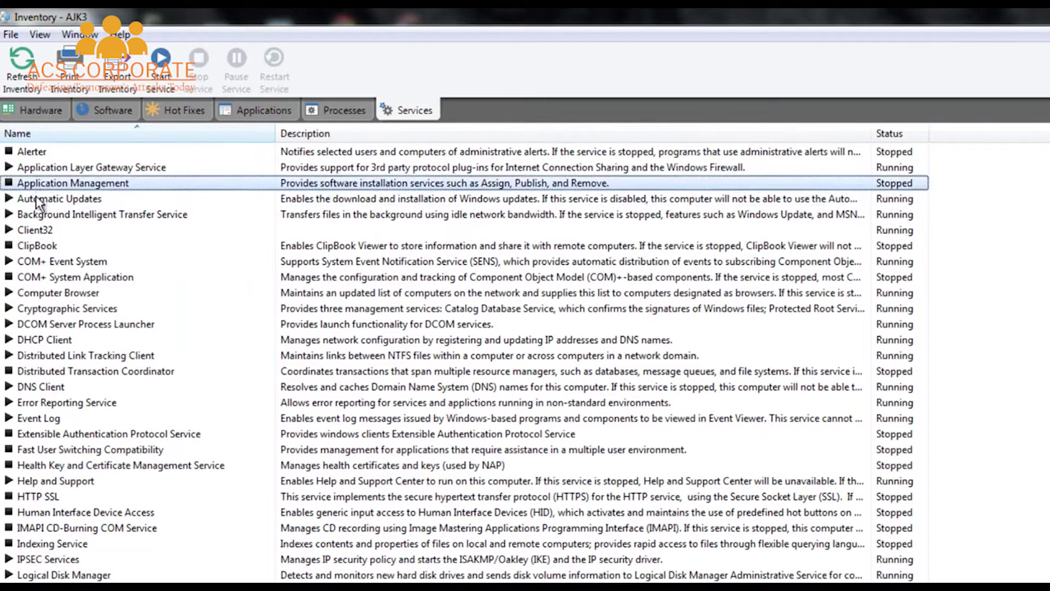
pyautogui.click(36, 196)
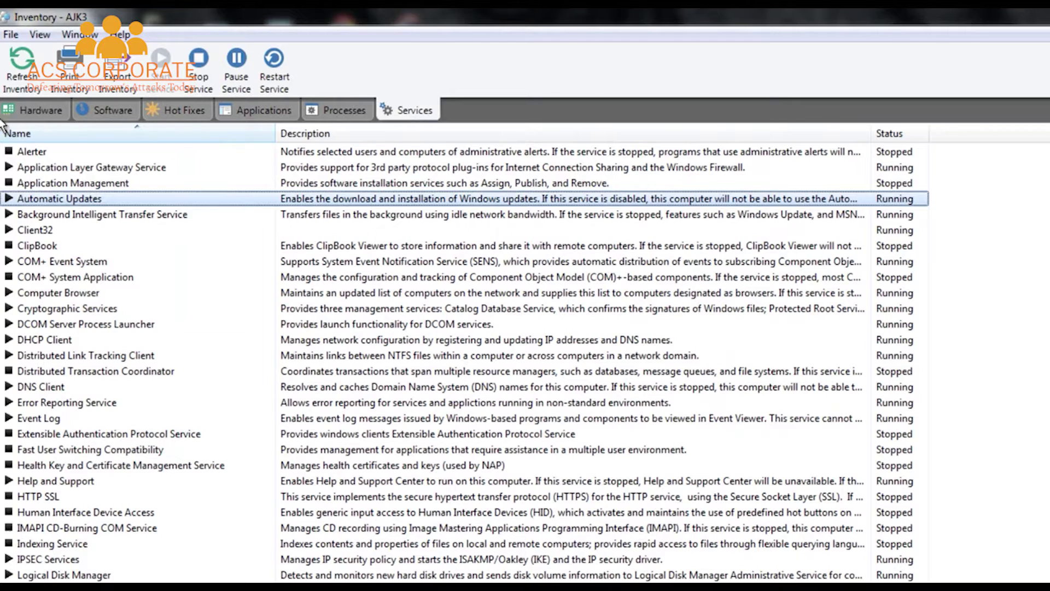
# - Return to the hardware summary of AJK3 and close the inventory
pyautogui.click(37, 110)
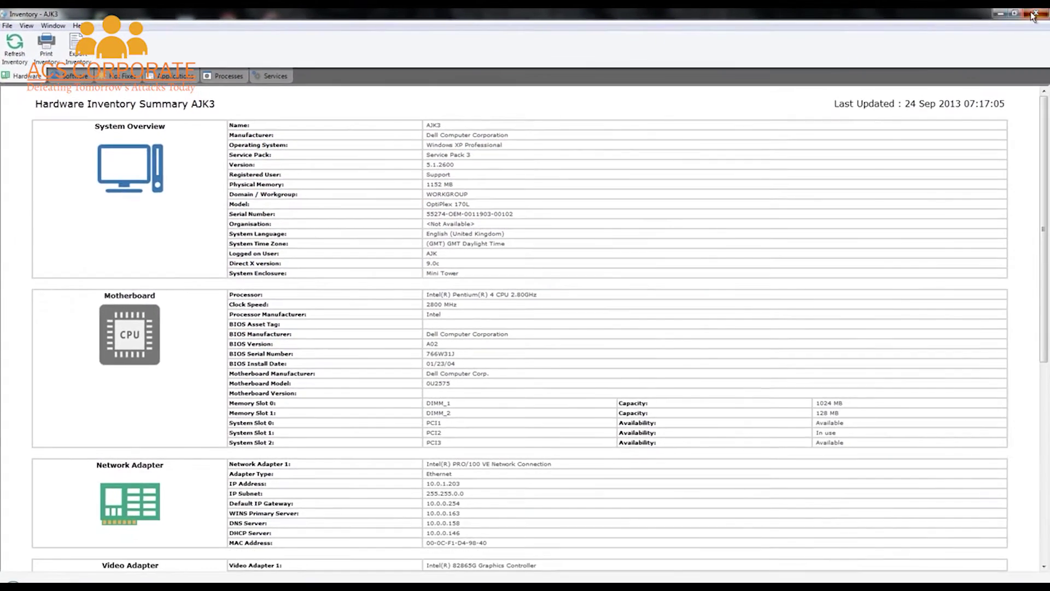
pyautogui.click(1034, 13)
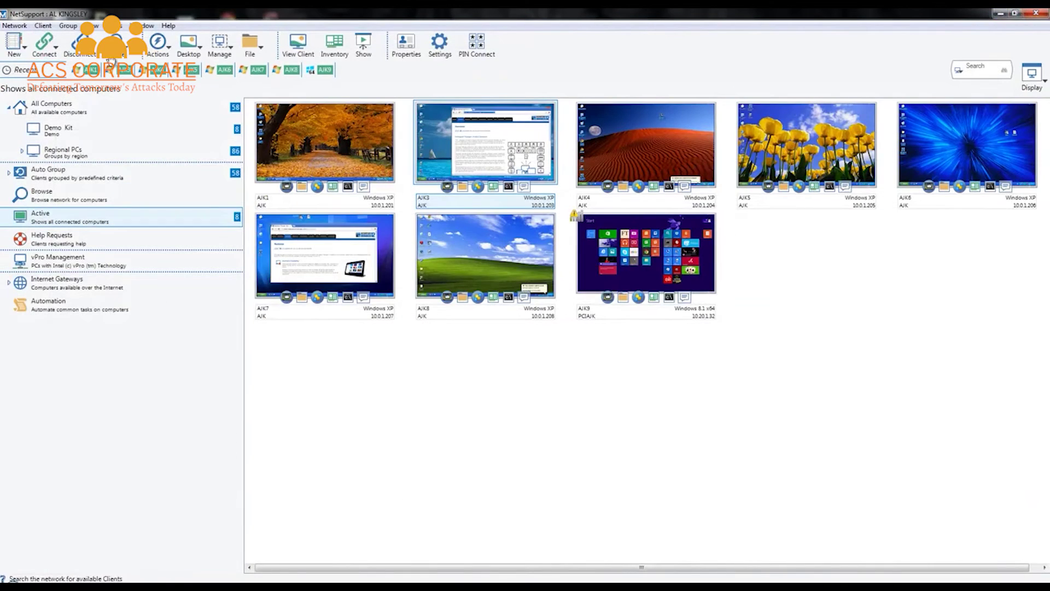
# - Start a chat with AJK3 under the topic "test topic"
pyautogui.click(158, 44)
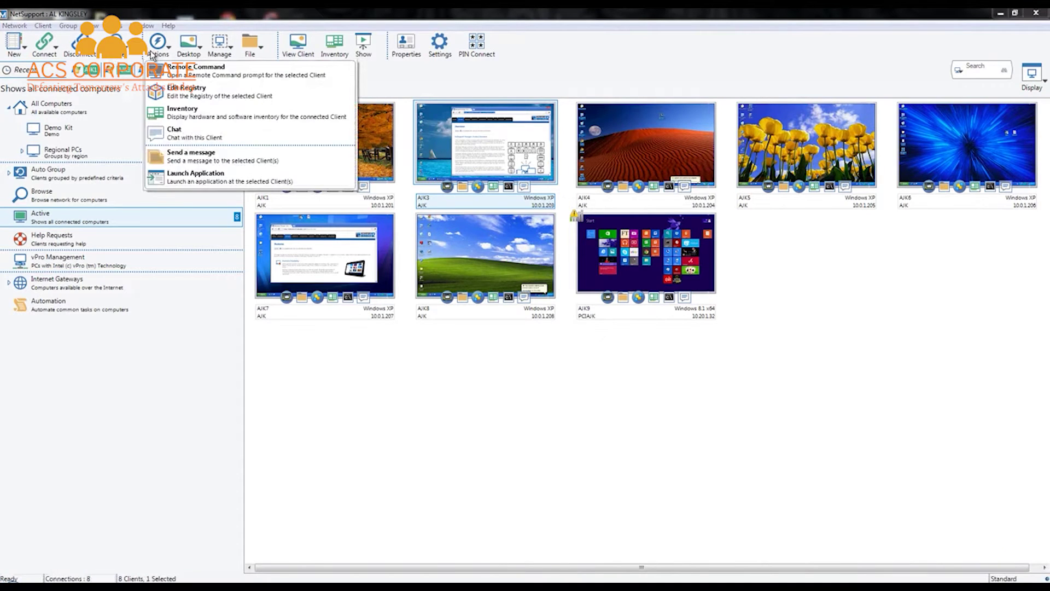
pyautogui.click(180, 135)
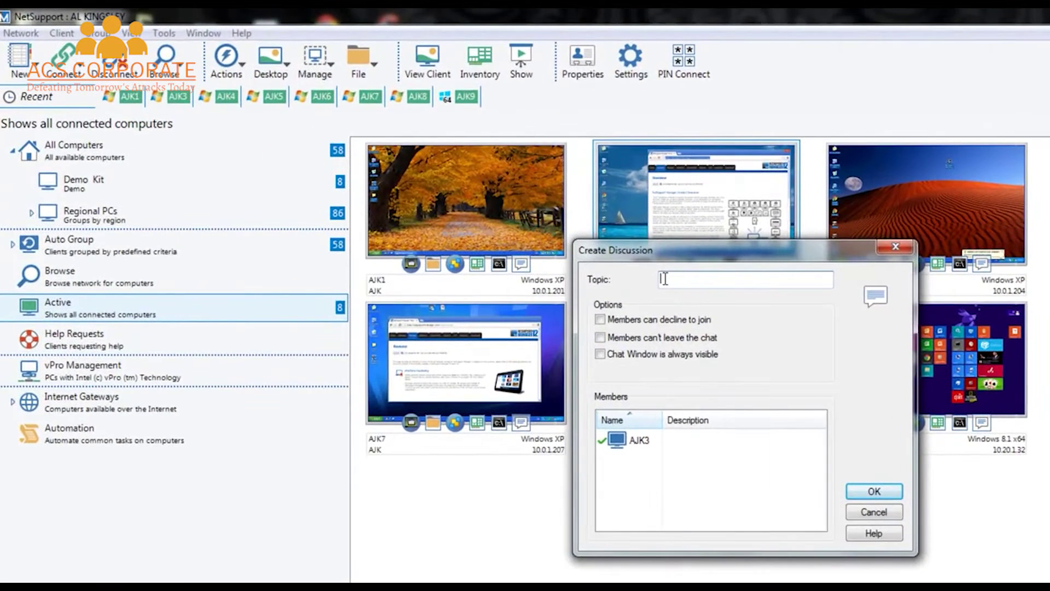
pyautogui.write('test topic')
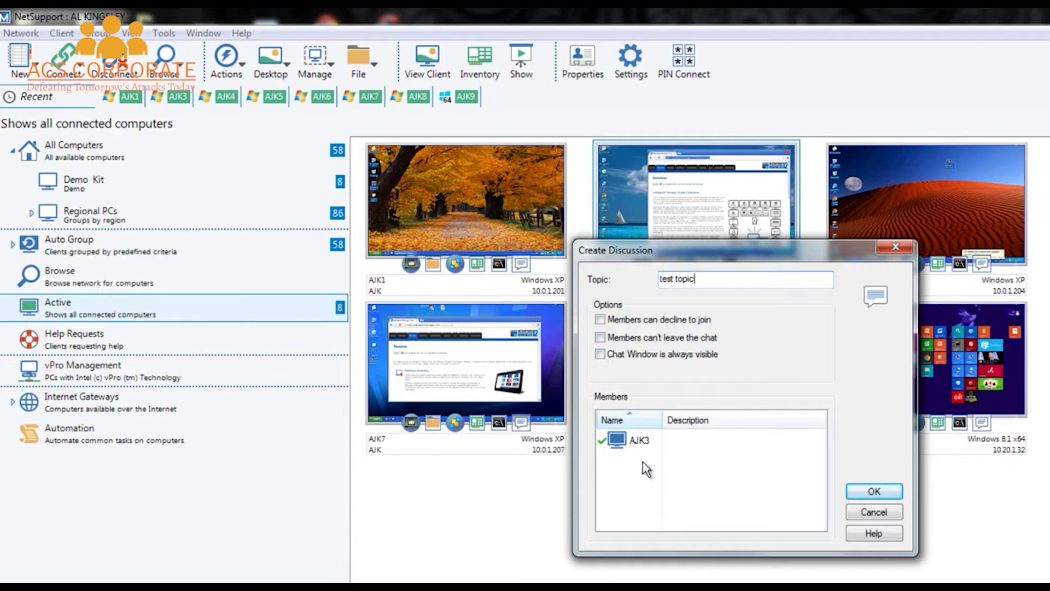
pyautogui.click(892, 492)
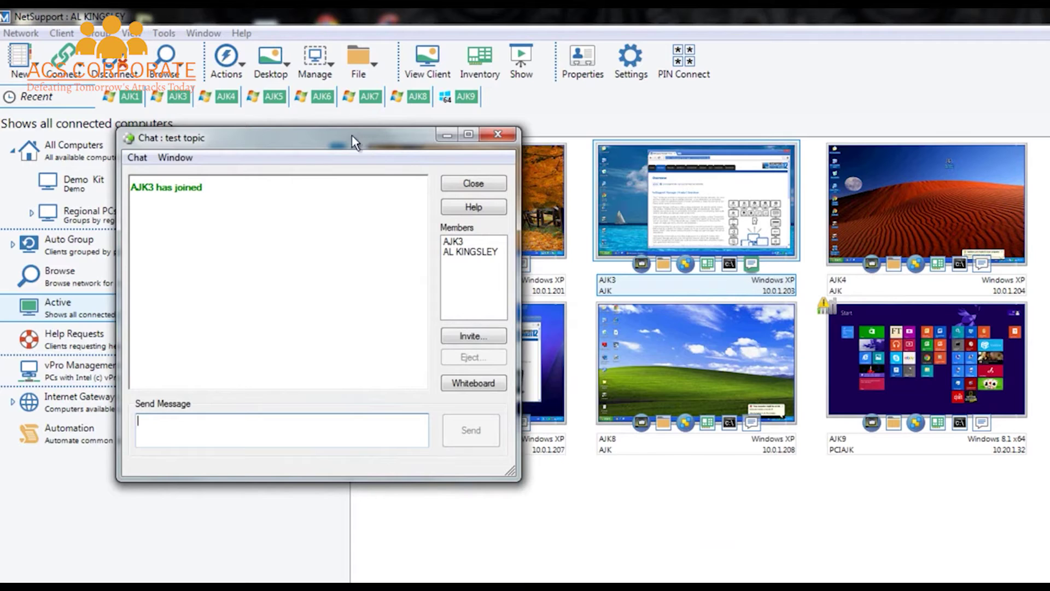
# - Reposition the chat window over the client thumbnails, send the message "Hi" and close the chat
pyautogui.moveTo(353, 135); pyautogui.dragTo(623, 164)
pyautogui.click(717, 464)
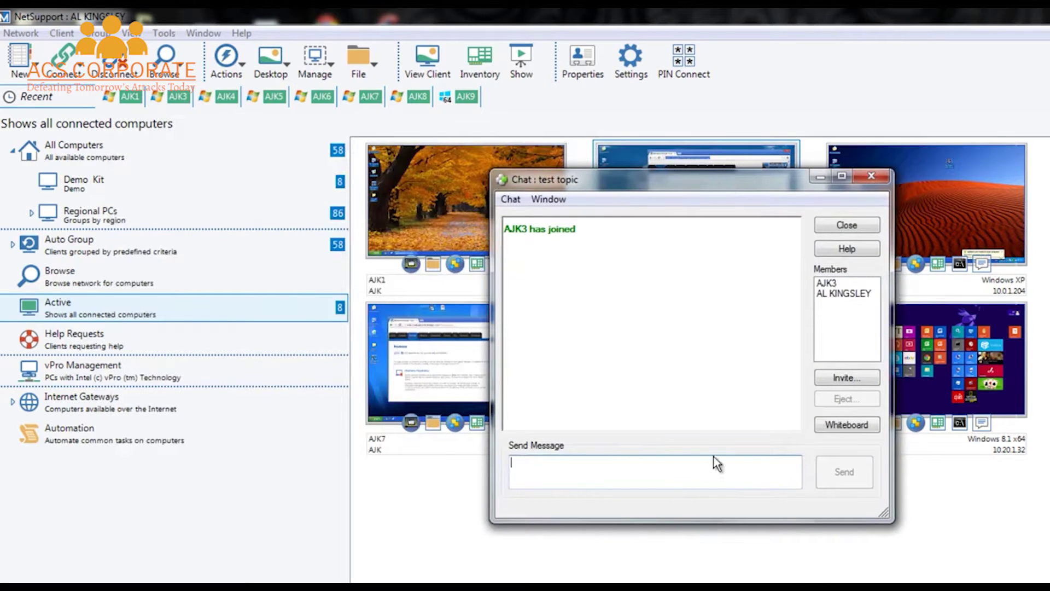
pyautogui.write('Hi')
pyautogui.press('Return')
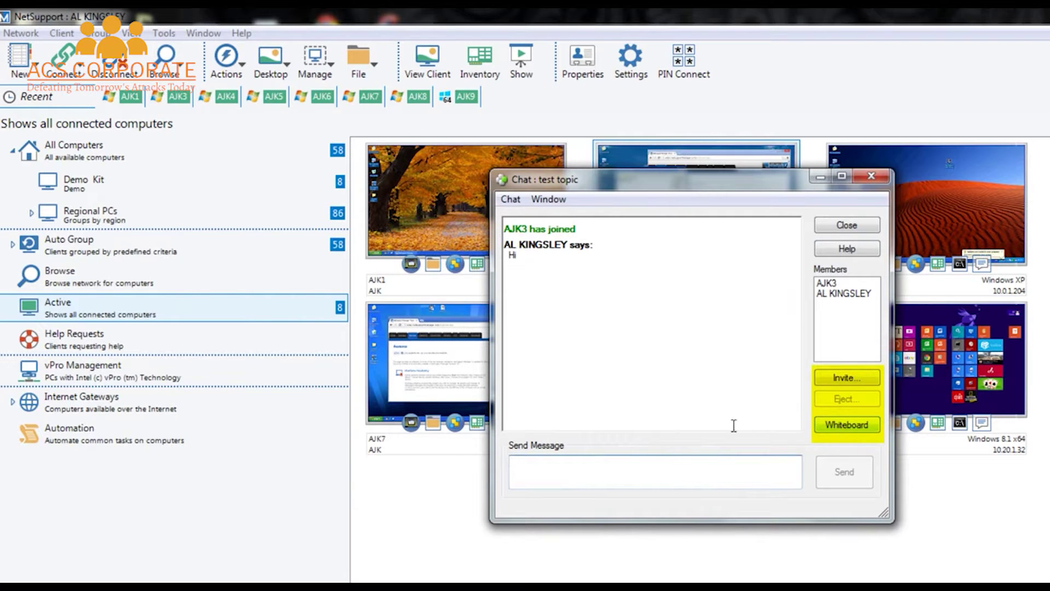
pyautogui.click(843, 224)
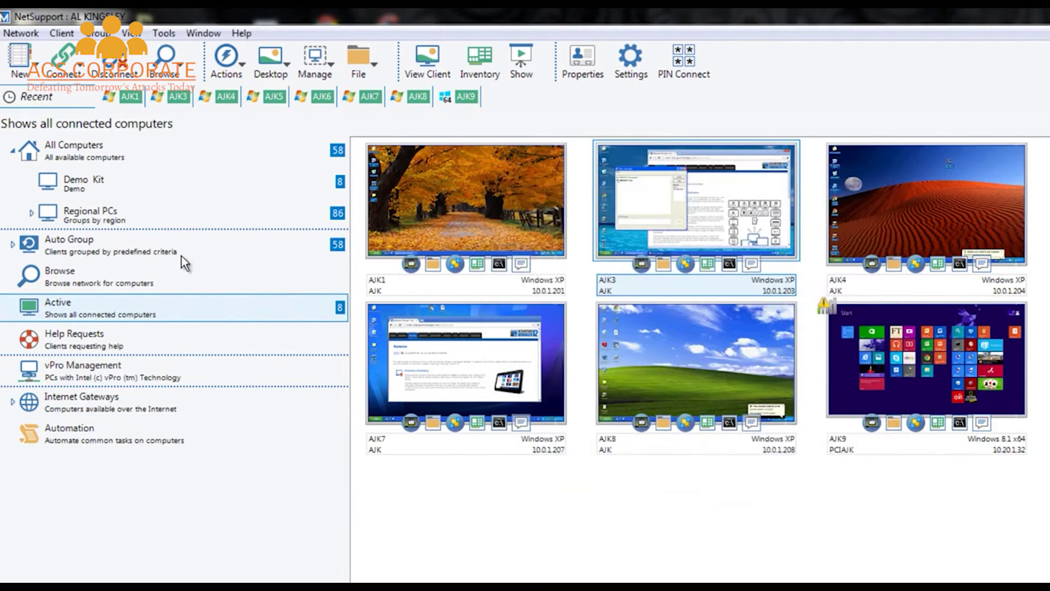
# - Open the options for sending a message to all available clients (Broadcast), and close them without sending
pyautogui.click(233, 66)
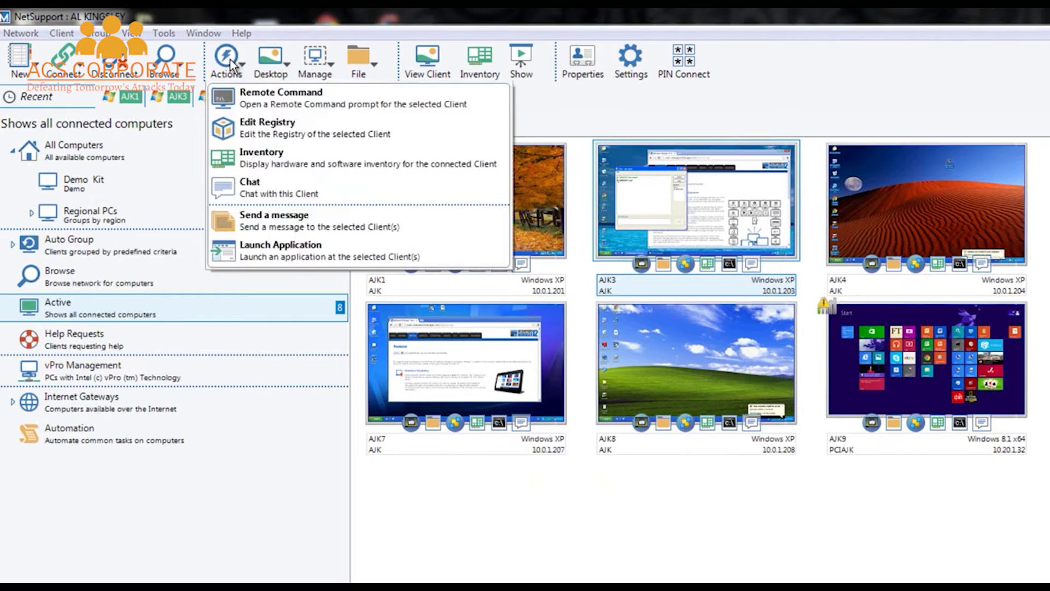
pyautogui.click(252, 217)
pyautogui.click(618, 337)
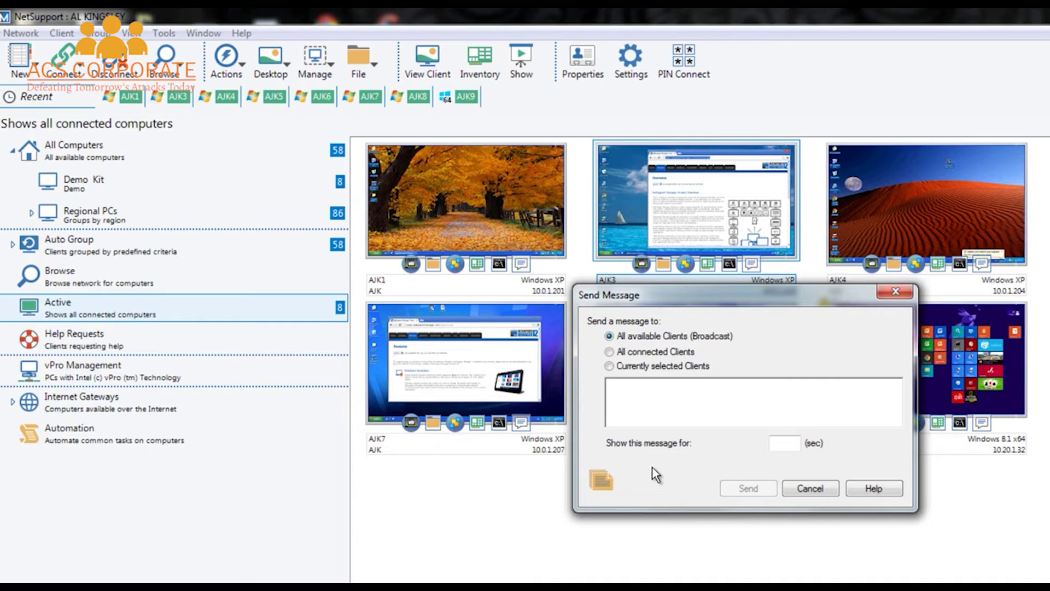
pyautogui.click(783, 443)
pyautogui.click(896, 294)
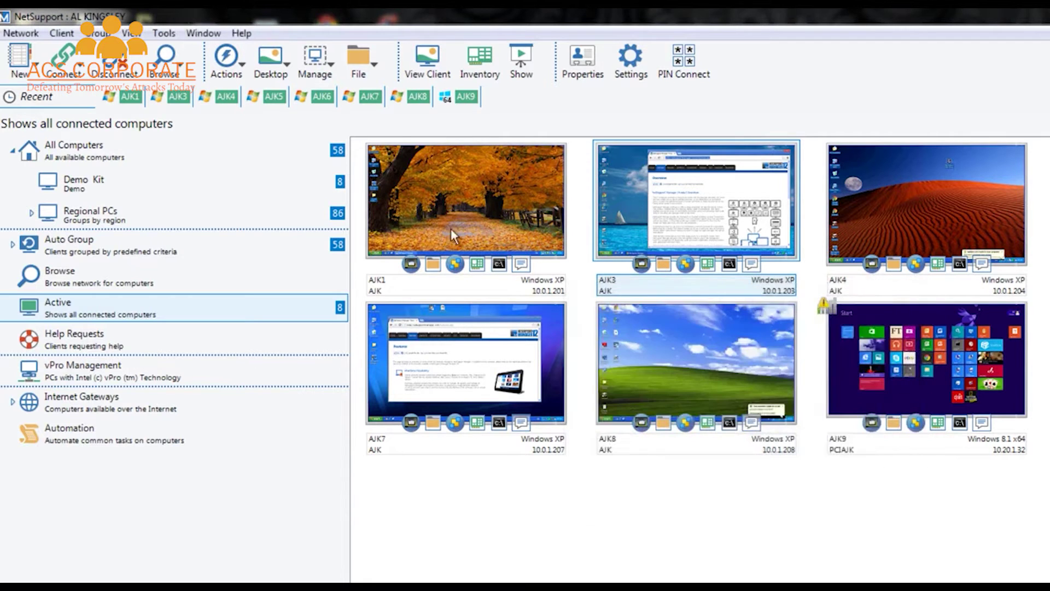
# - Open the options for launching an application at AJK3, and close them without executing anything
pyautogui.click(237, 69)
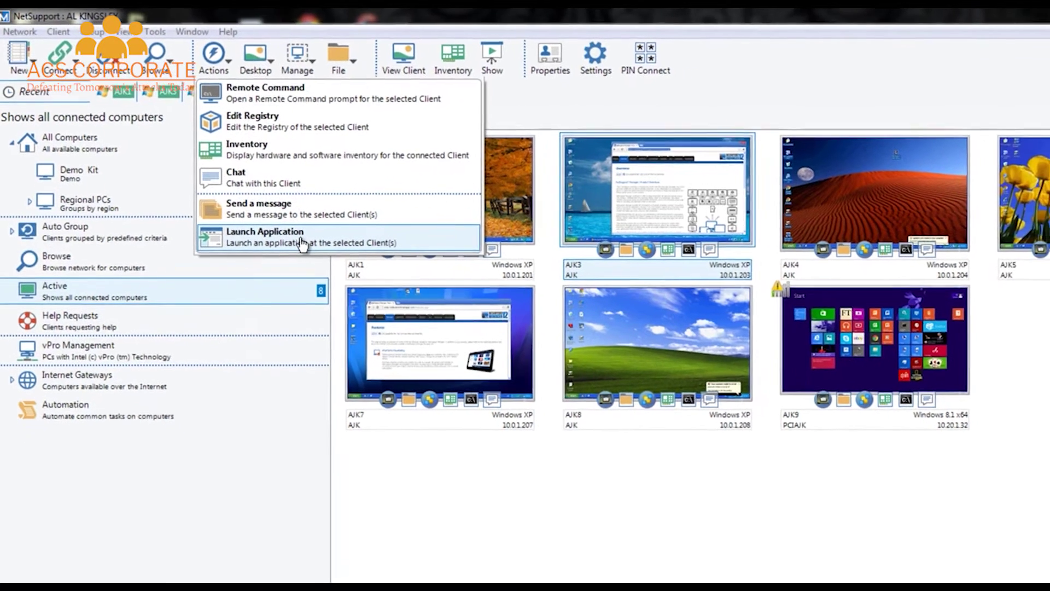
pyautogui.click(320, 256)
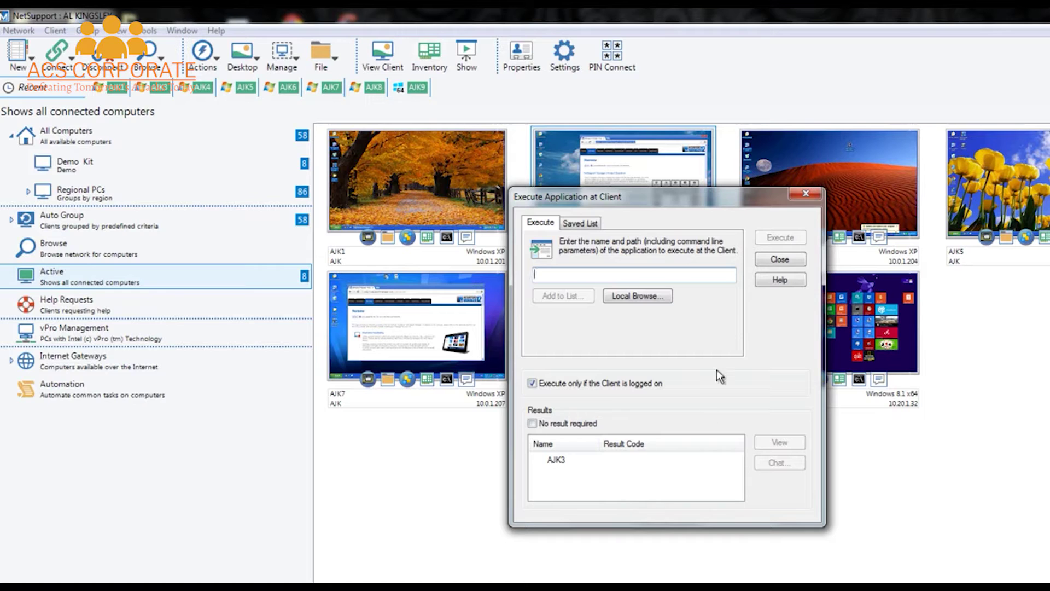
pyautogui.click(773, 258)
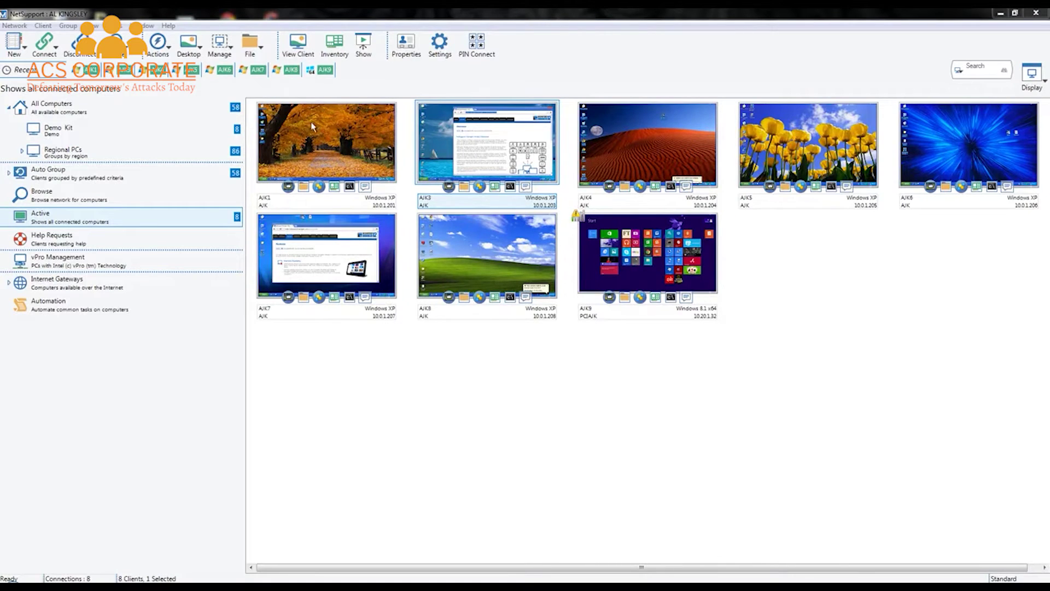
# - Open the options for showing this screen to clients, choose These Clients as the audience, and cancel without starting the show
pyautogui.click(198, 52)
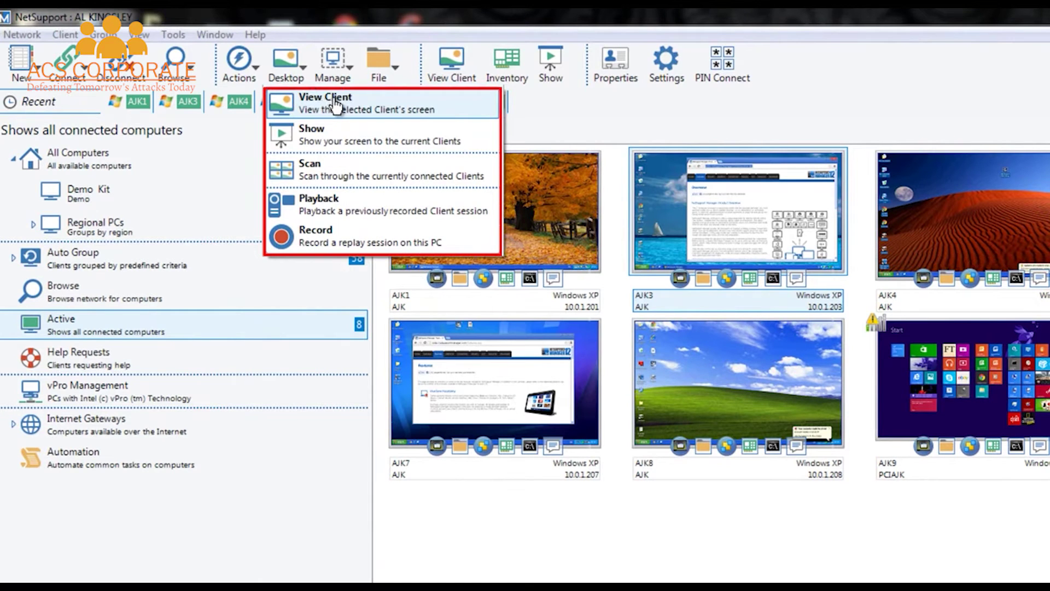
pyautogui.click(336, 138)
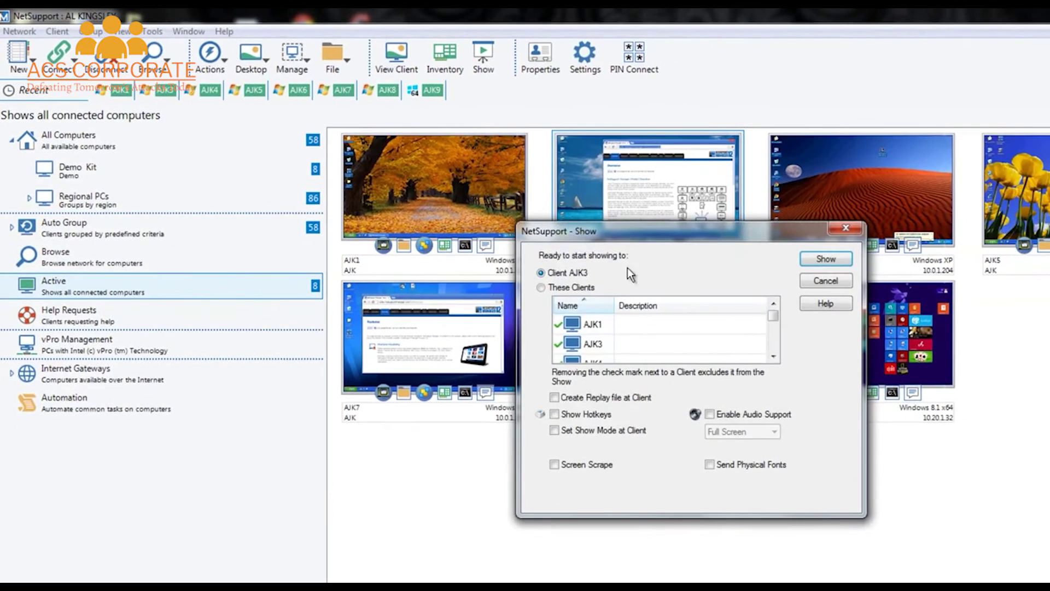
pyautogui.click(573, 289)
pyautogui.moveTo(772, 317)
pyautogui.mouseDown()
pyautogui.moveTo(777, 332)
pyautogui.moveTo(773, 310)
pyautogui.mouseUp()
pyautogui.moveTo(597, 332)
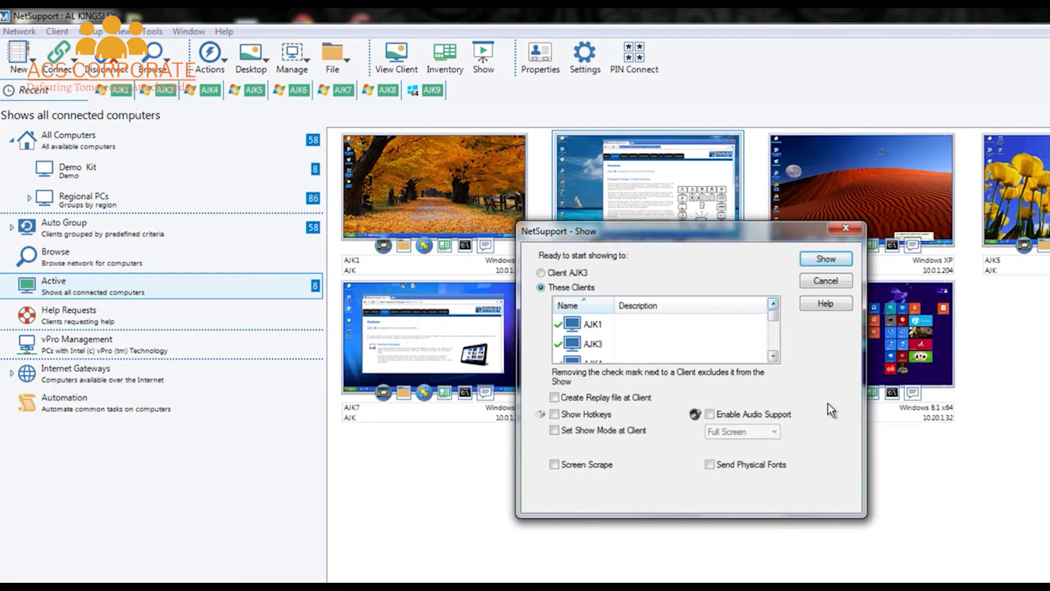
pyautogui.click(829, 281)
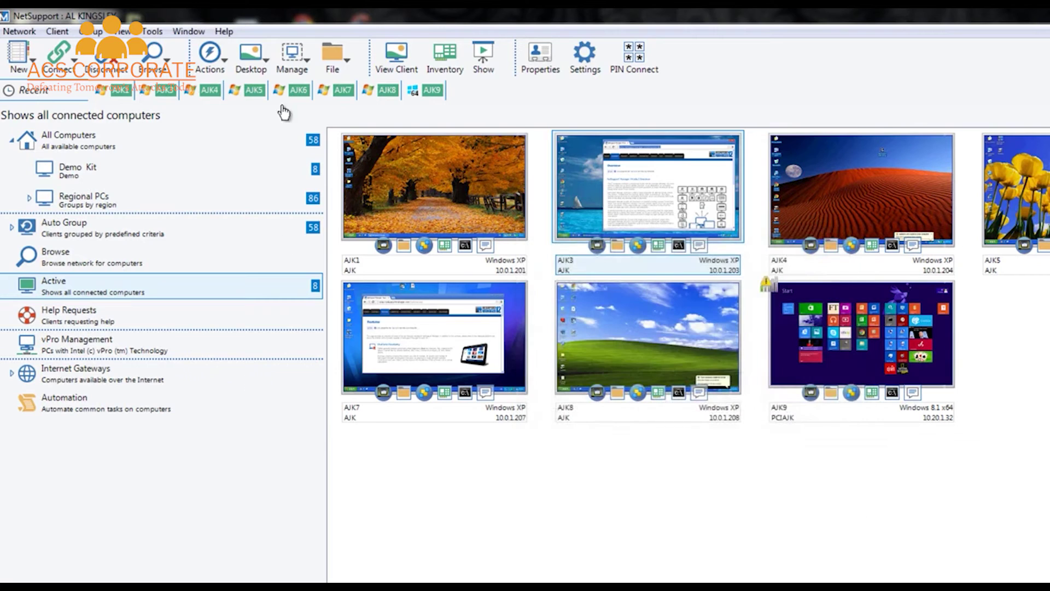
# - Open the Scan options for the connected clients, shorten the scan interval to 10 seconds, and cancel without scanning
pyautogui.click(266, 66)
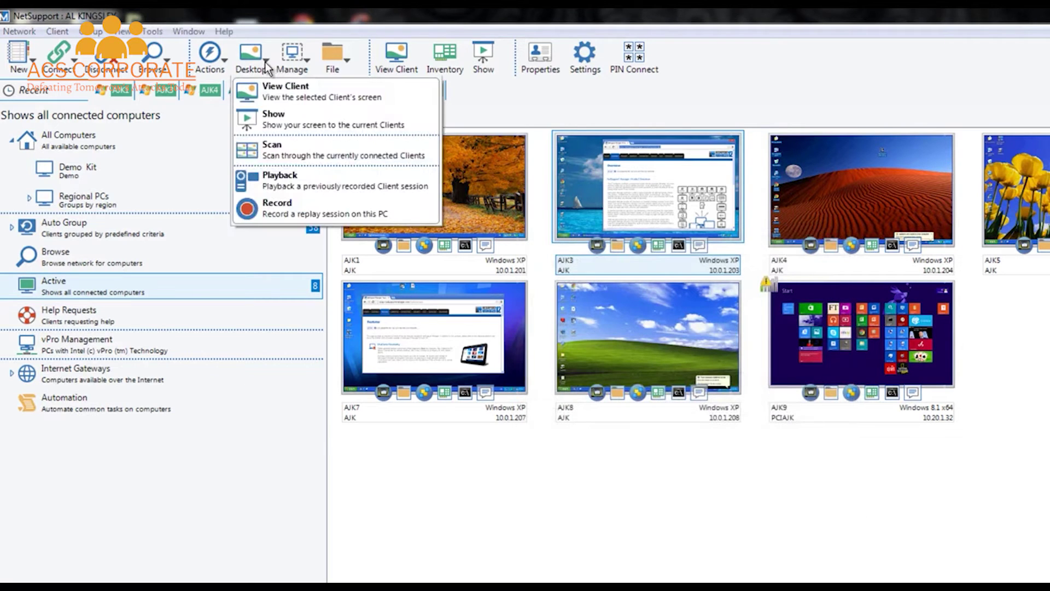
pyautogui.click(292, 155)
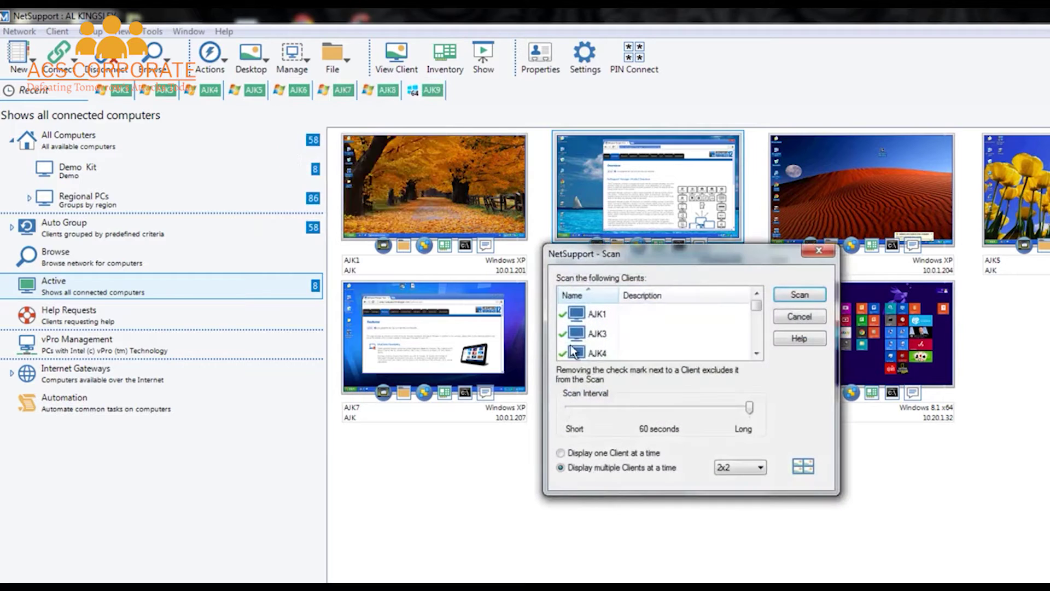
pyautogui.moveTo(750, 407); pyautogui.dragTo(658, 409)
pyautogui.moveTo(655, 408); pyautogui.dragTo(595, 412)
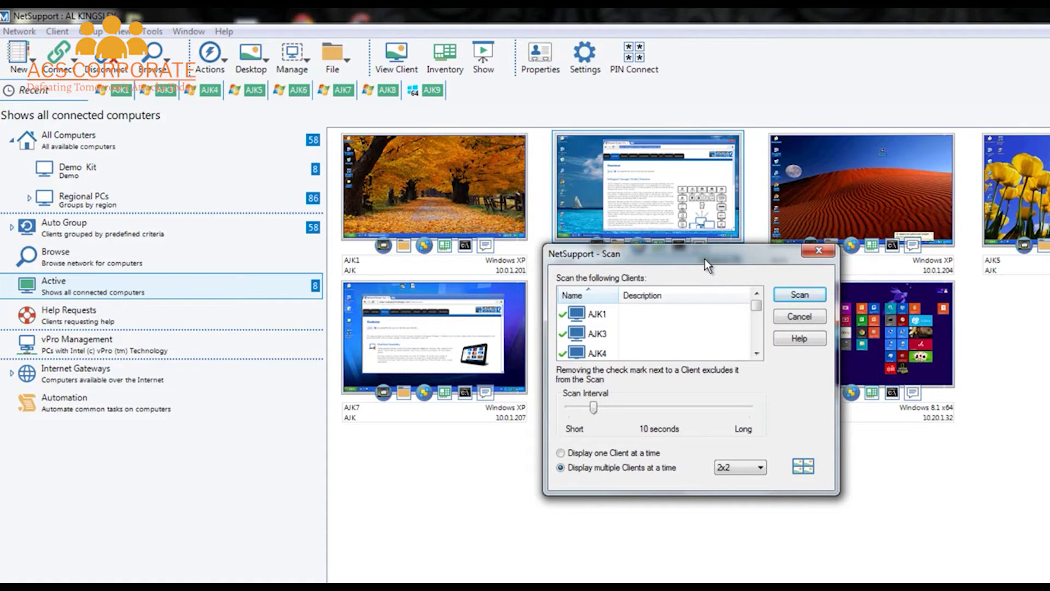
pyautogui.click(789, 315)
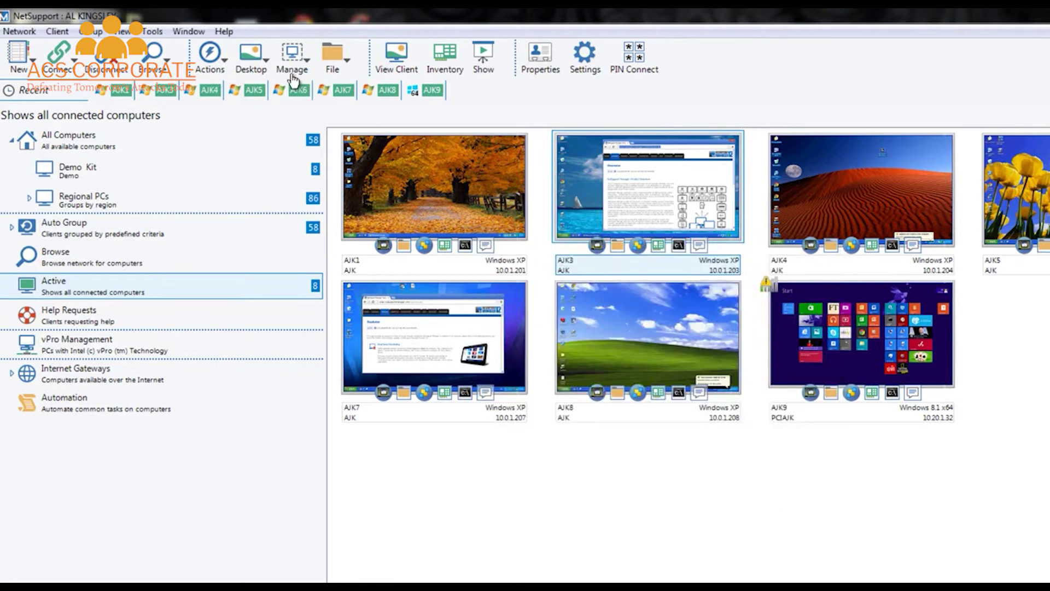
# - Review the available desktop commands and the client management commands for rebooting, login and power
pyautogui.click(256, 65)
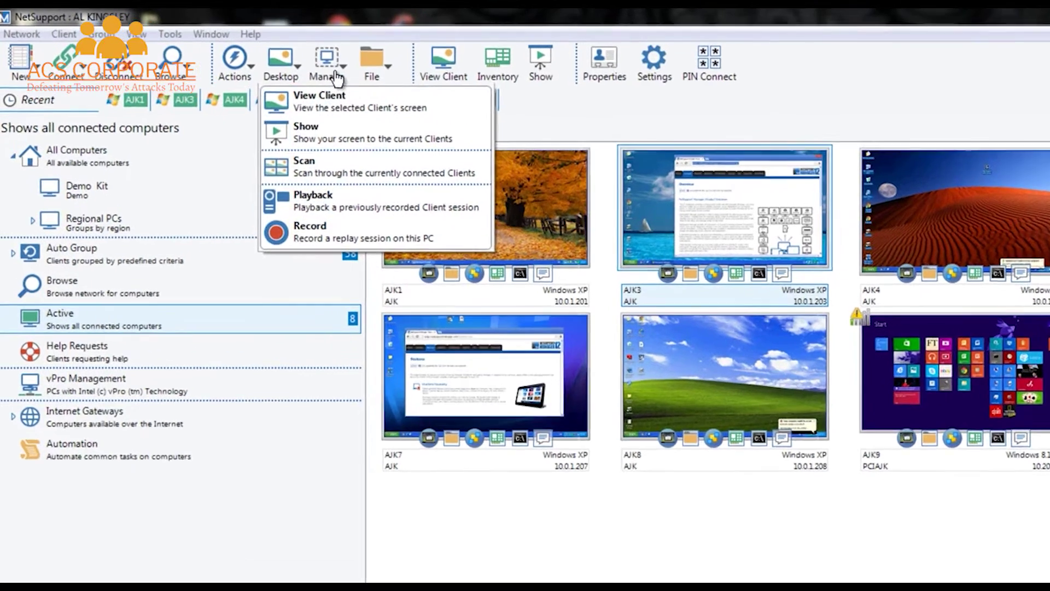
pyautogui.click(296, 64)
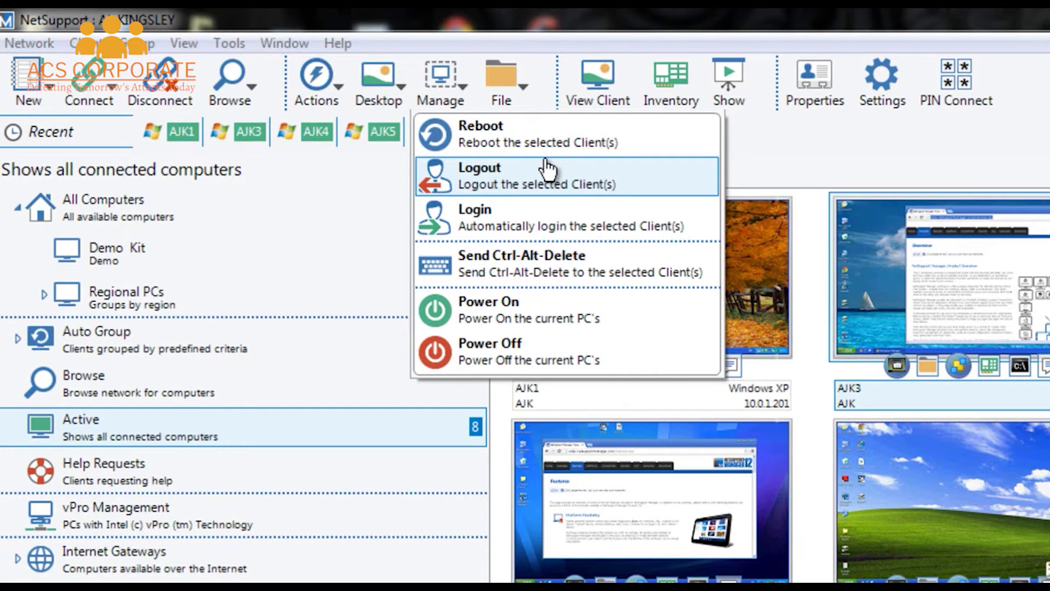
# - Open File Transfer for AJK3 and reposition its window higher over the console
pyautogui.click(518, 97)
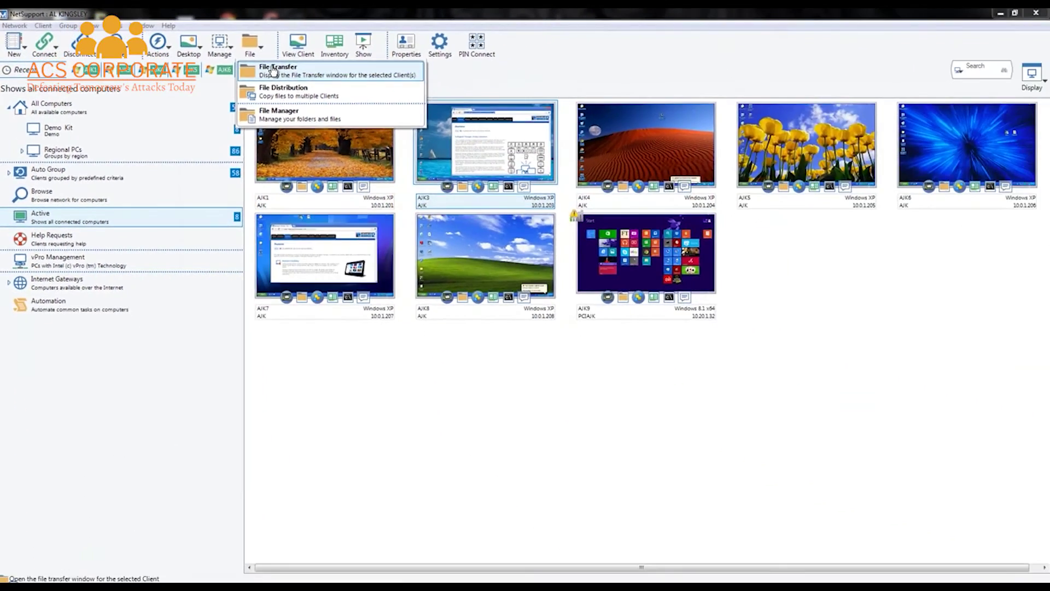
pyautogui.click(547, 131)
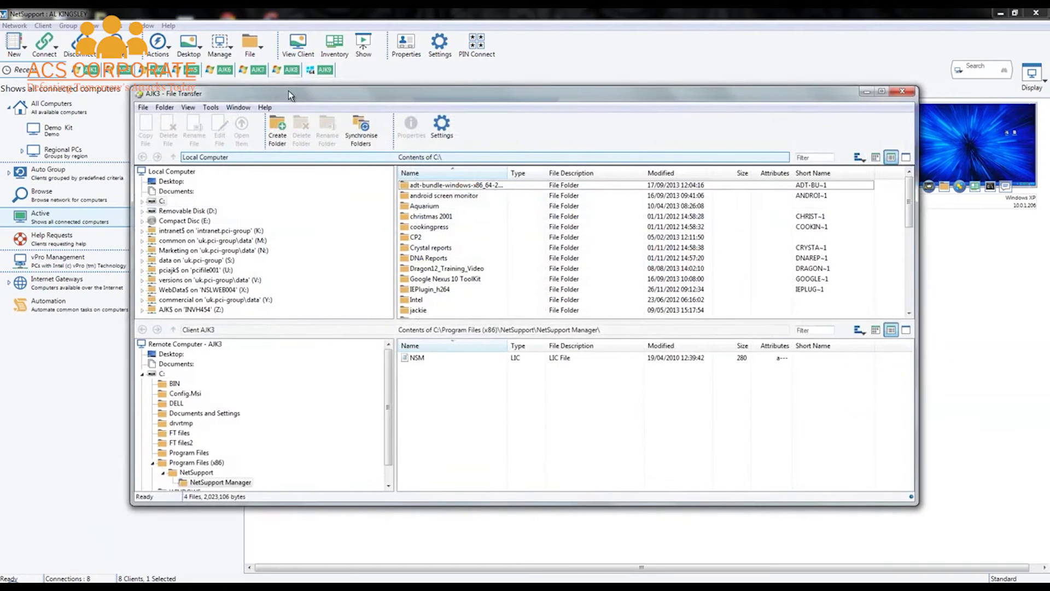
pyautogui.moveTo(288, 90); pyautogui.dragTo(294, 60)
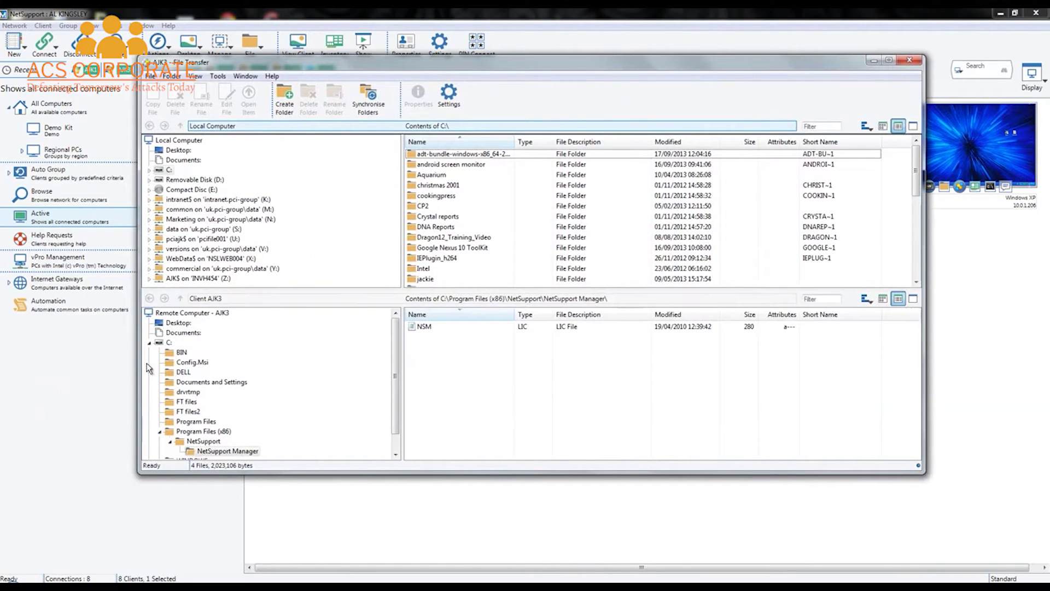
# - Expand the C: drive folders of client AJK3 and of the local computer, and browse the local folders
pyautogui.click(150, 342)
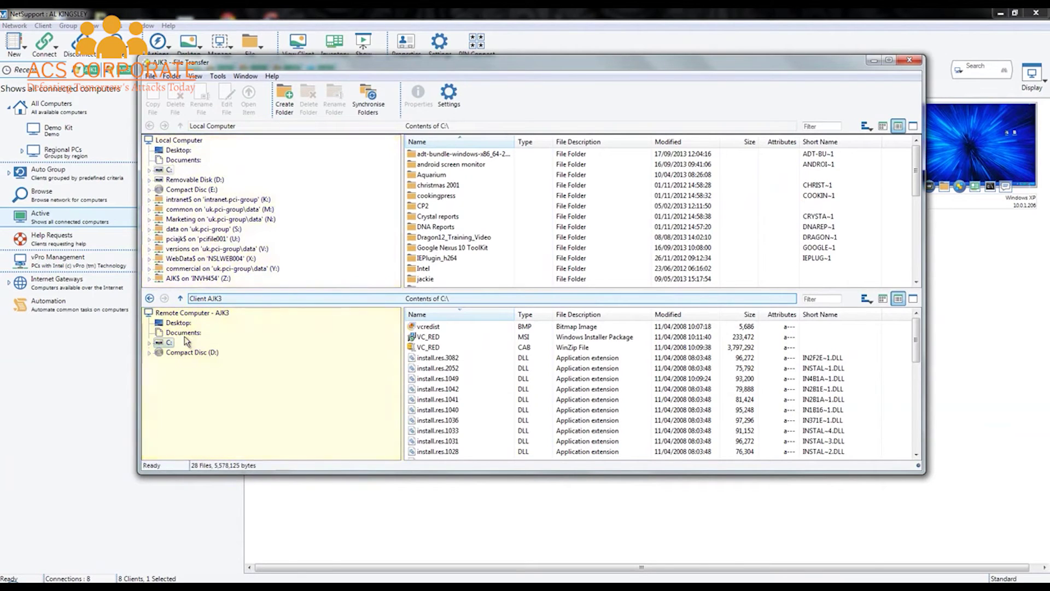
pyautogui.click(150, 343)
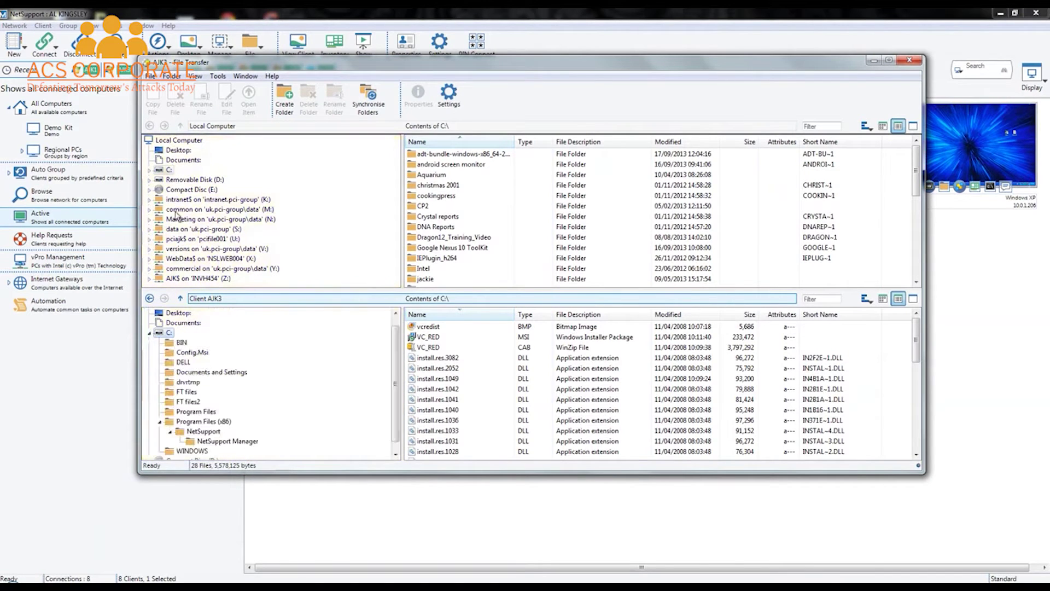
pyautogui.click(151, 171)
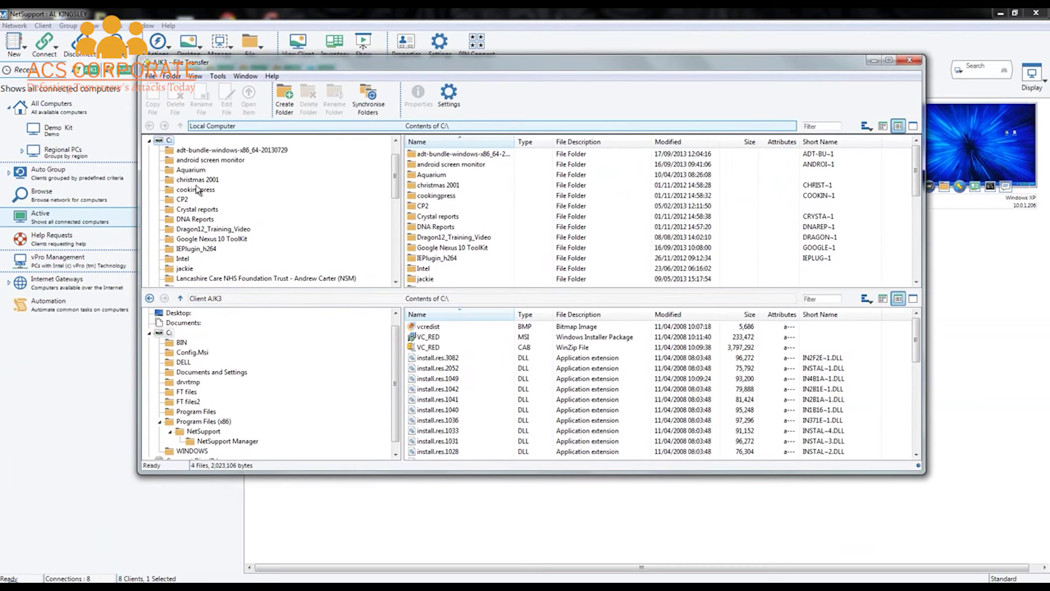
pyautogui.moveTo(394, 176); pyautogui.dragTo(397, 242)
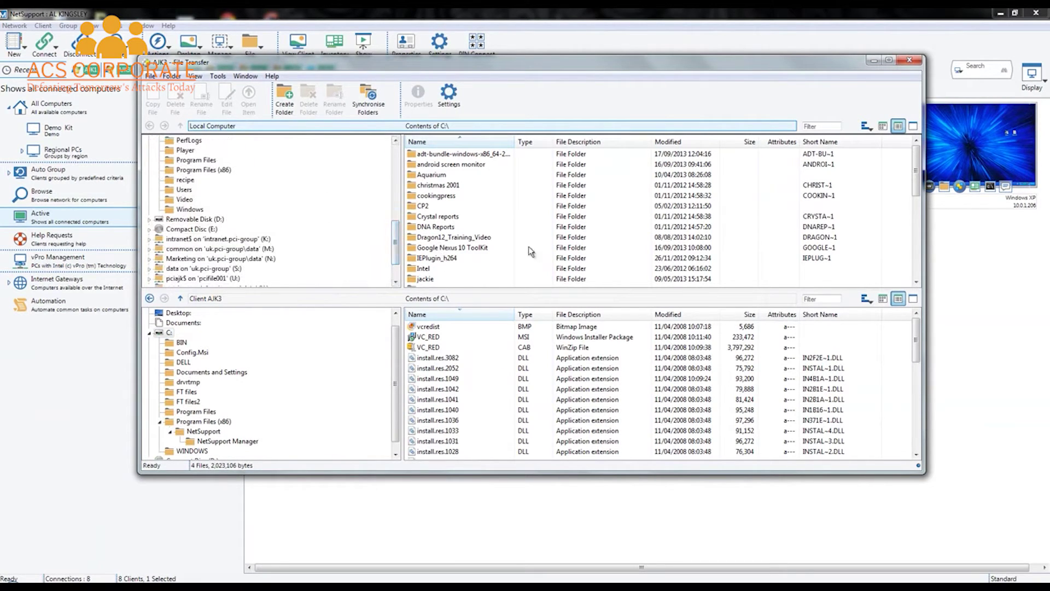
# - Open the local "christmas 2001" folder, select the PANA0016 image and view the actions available for it
pyautogui.click(417, 187)
pyautogui.doubleClick(418, 187)
pyautogui.click(433, 186)
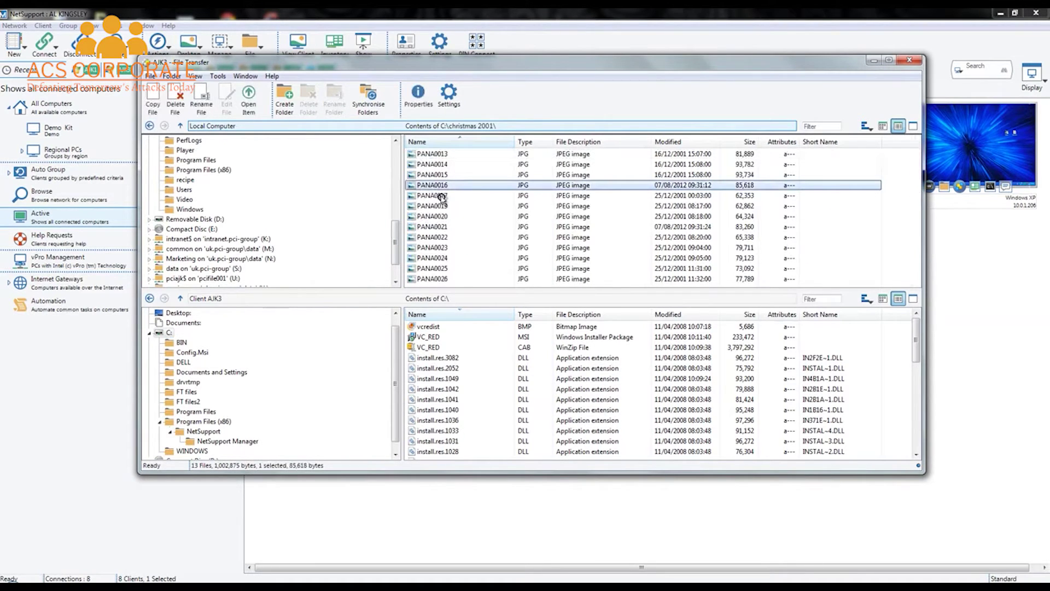
pyautogui.rightClick(441, 188)
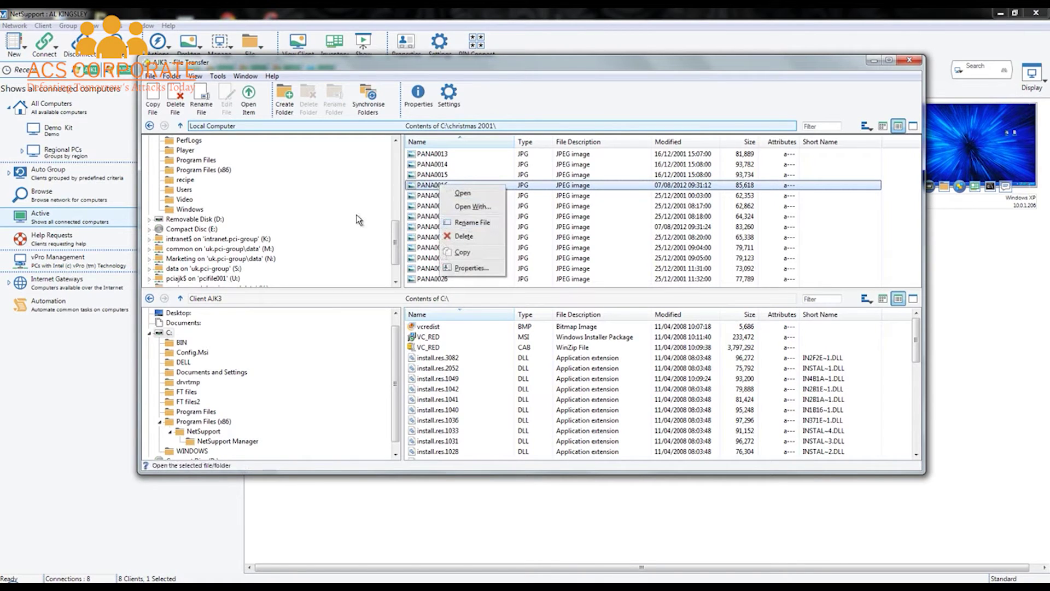
pyautogui.click(397, 234)
pyautogui.moveTo(398, 234); pyautogui.dragTo(399, 149)
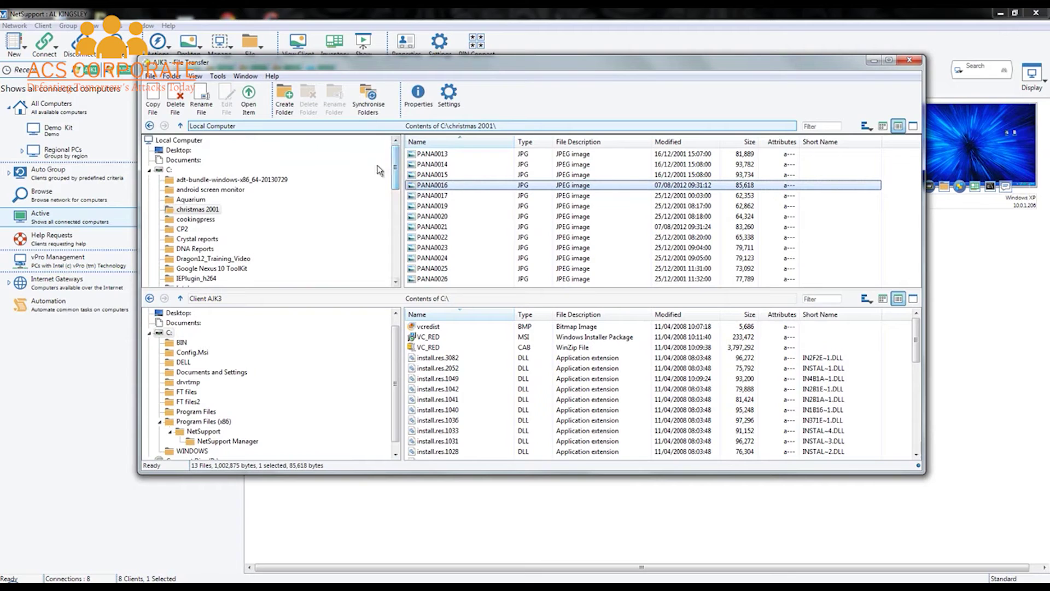
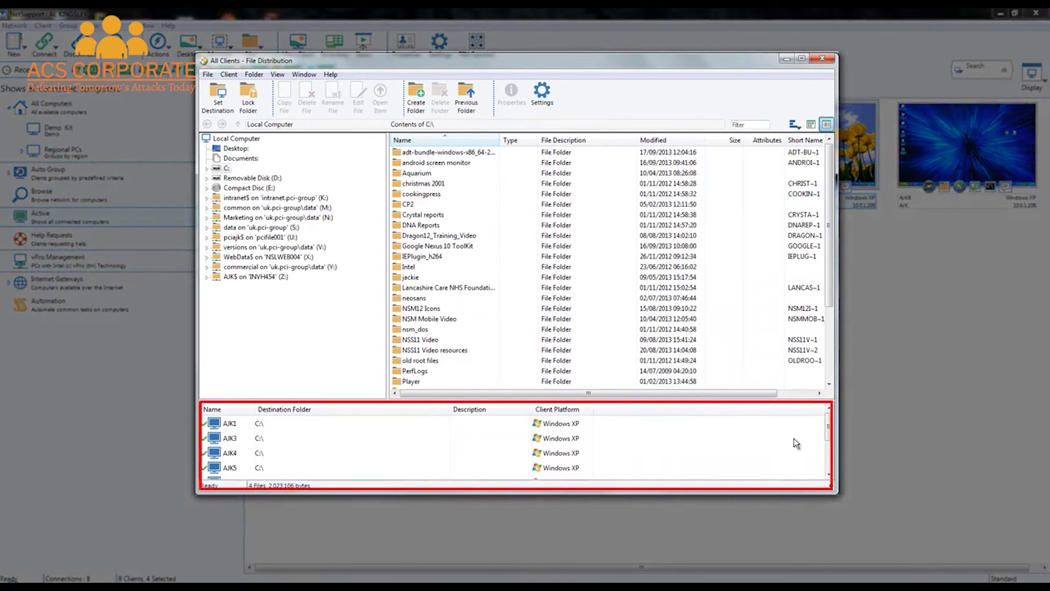
# - Try to distribute the local Aquarium folder to the listed clients, and decline the copy to C:\Aquarium
pyautogui.moveTo(829, 435)
pyautogui.mouseDown()
pyautogui.moveTo(831, 467)
pyautogui.moveTo(831, 437)
pyautogui.mouseUp()
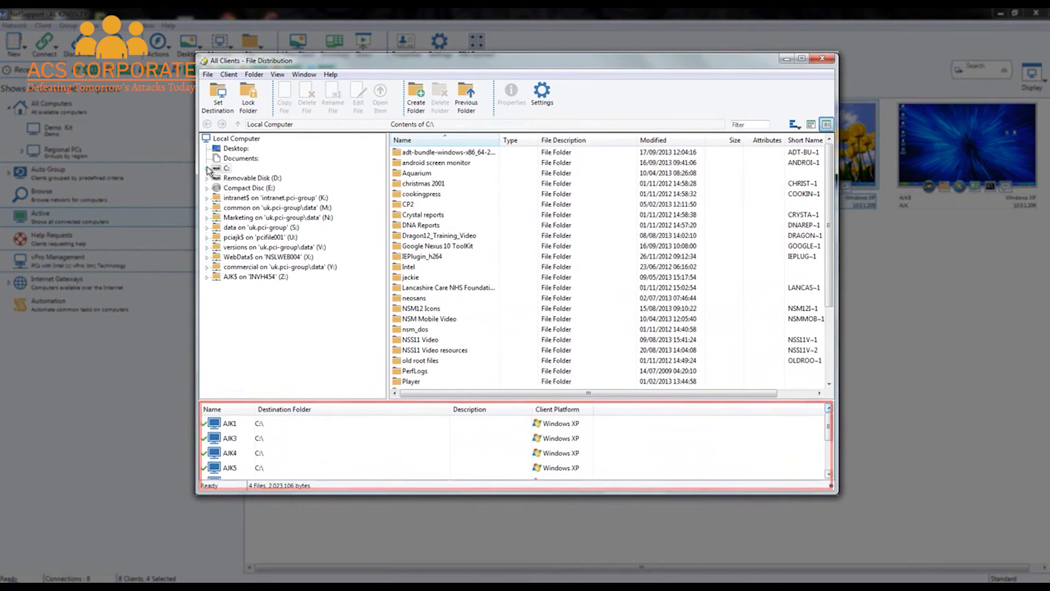
pyautogui.click(398, 174)
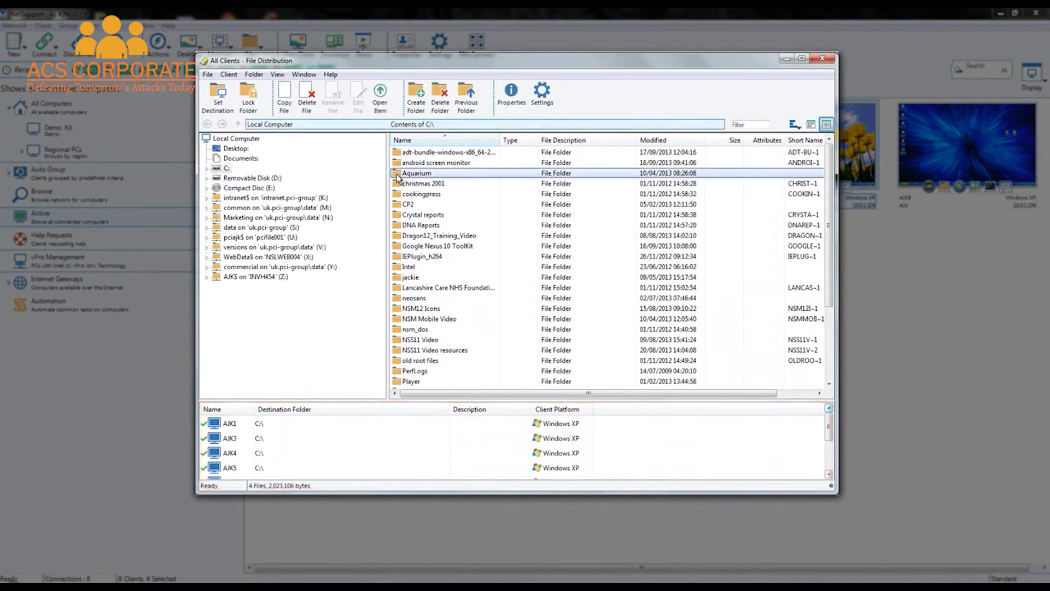
pyautogui.moveTo(400, 175)
pyautogui.mouseDown()
pyautogui.moveTo(377, 441)
pyautogui.moveTo(399, 174)
pyautogui.mouseUp()
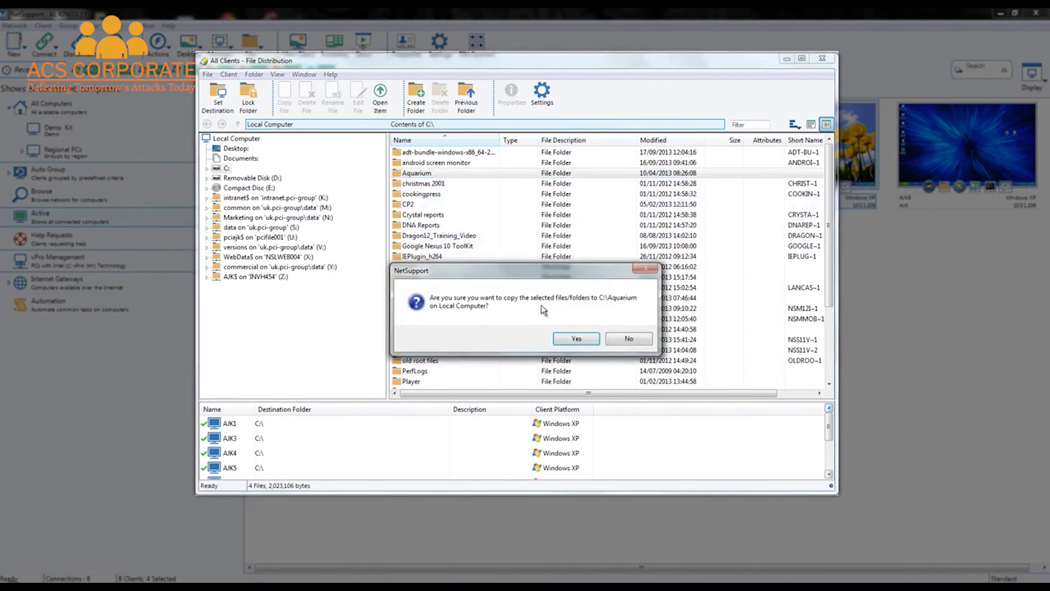
pyautogui.click(635, 341)
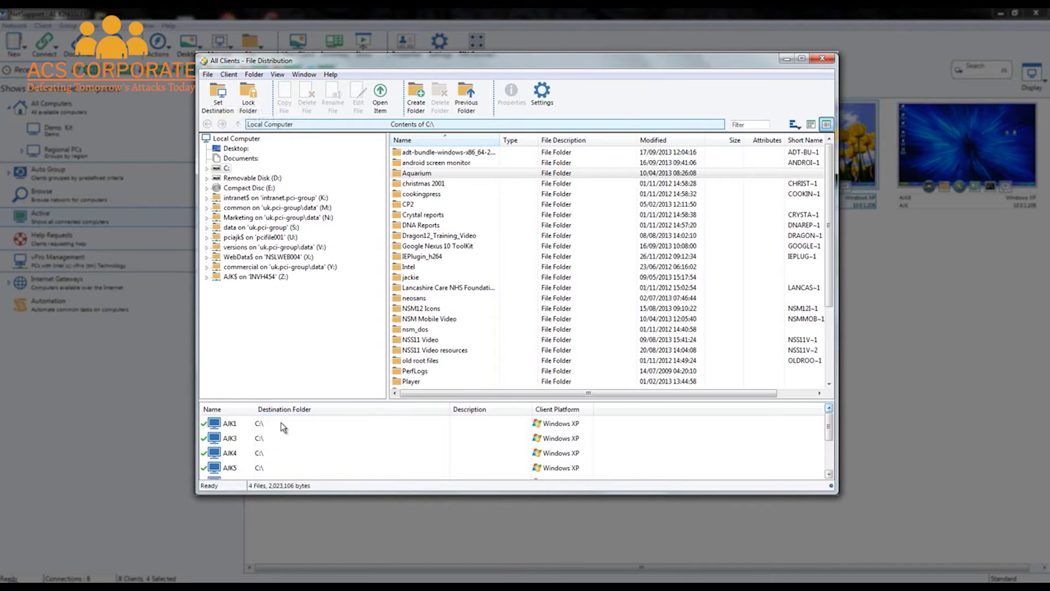
# - Set Documents as the destination folder for all included clients, lock the folder and close File Distribution
pyautogui.click(221, 107)
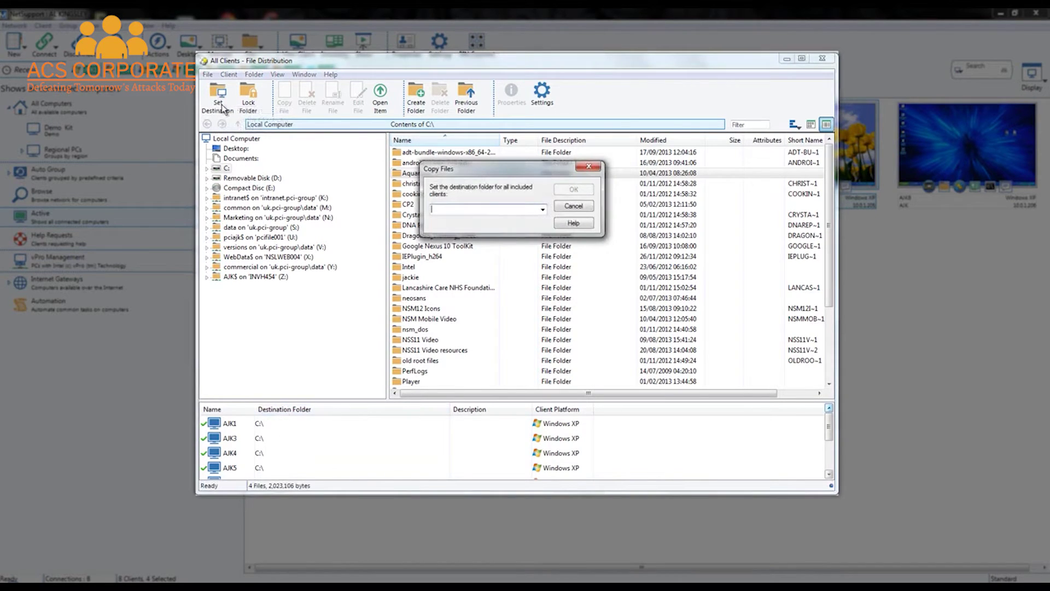
pyautogui.click(542, 209)
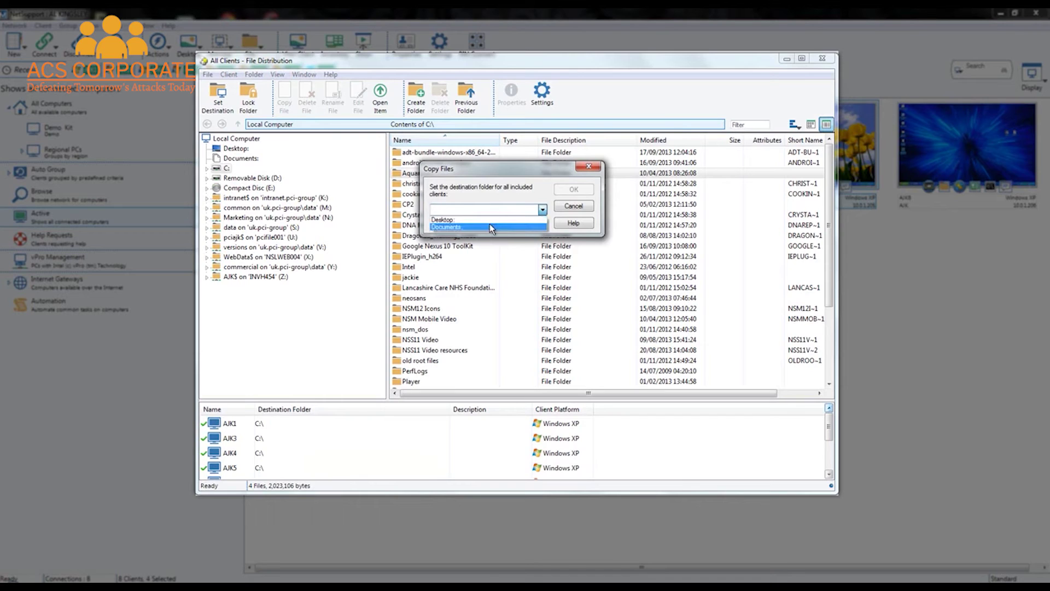
pyautogui.click(459, 227)
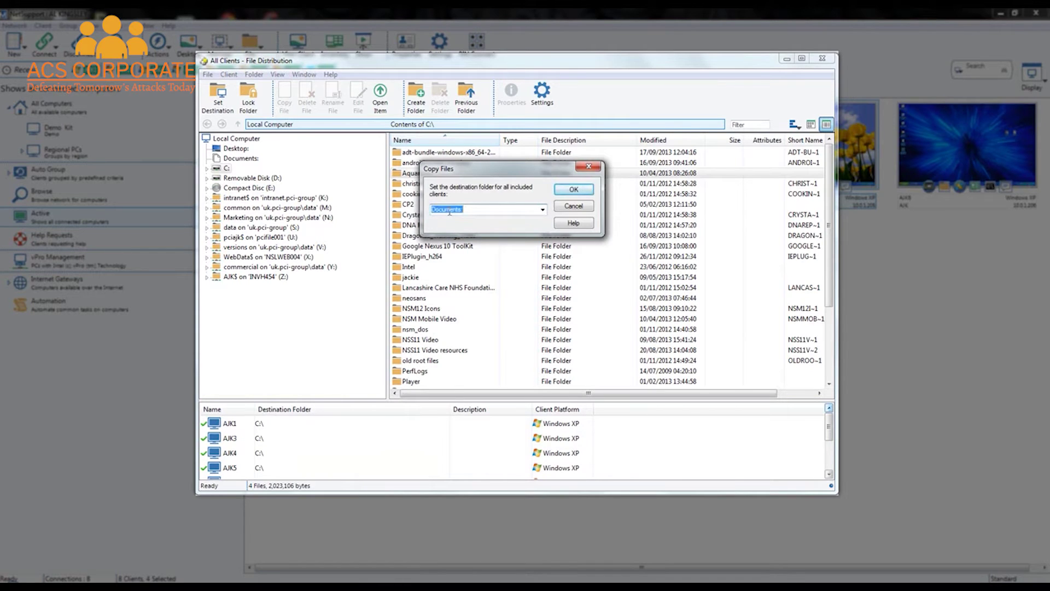
pyautogui.click(573, 190)
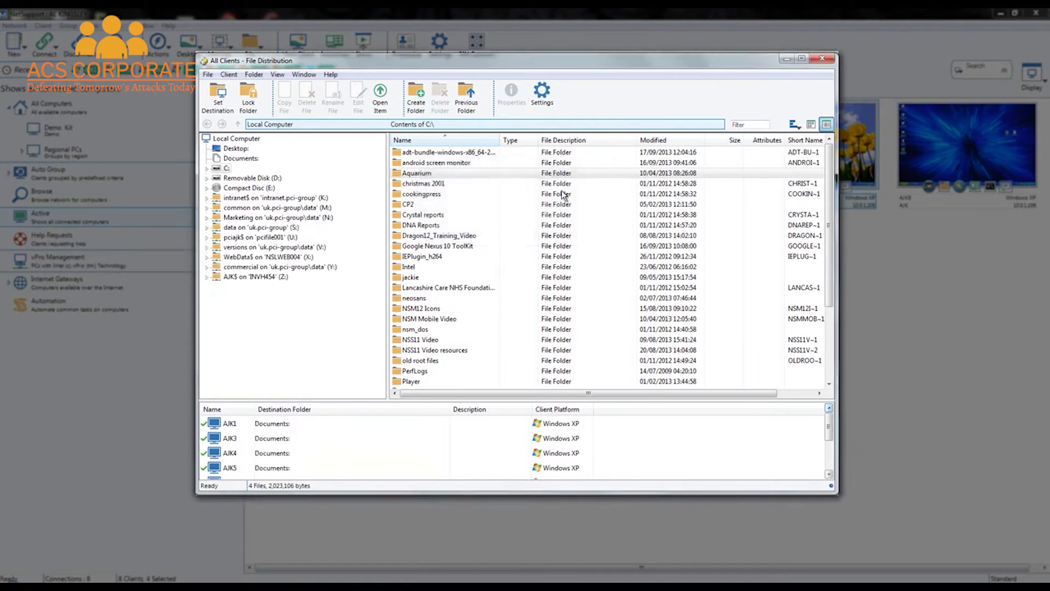
pyautogui.click(248, 97)
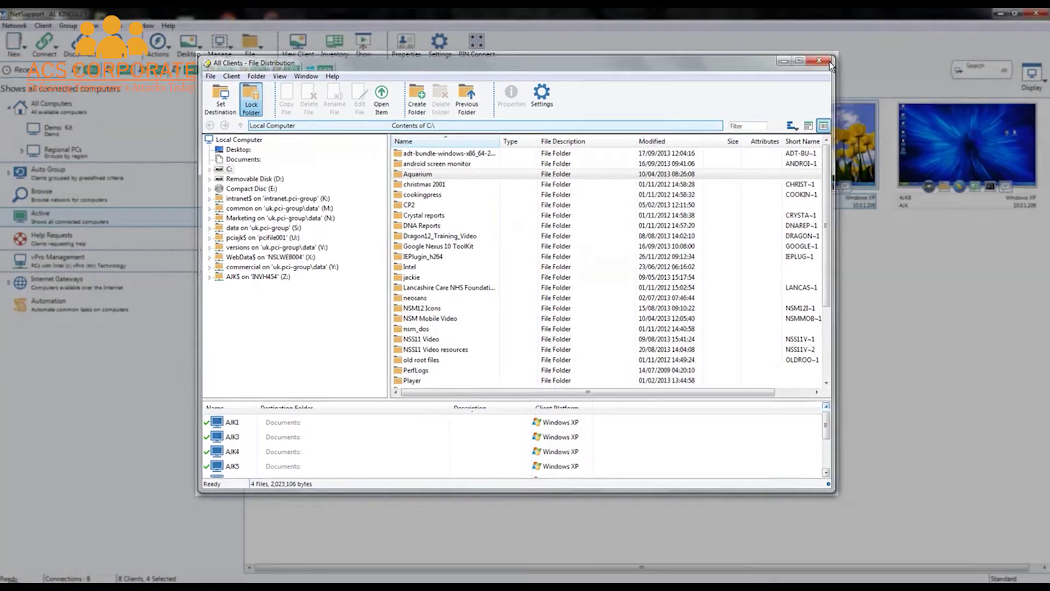
pyautogui.click(823, 58)
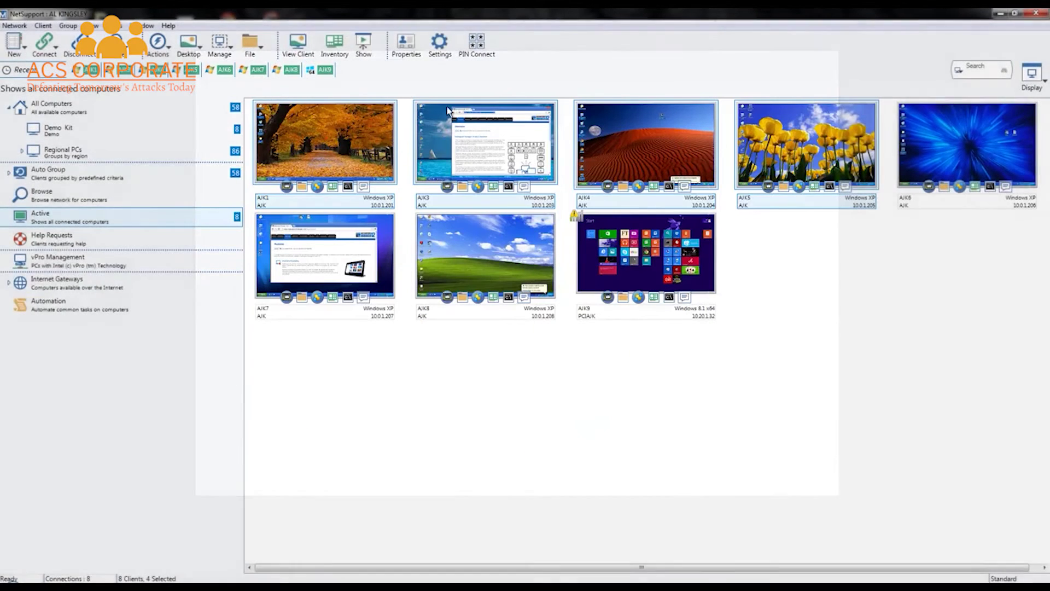
# - Review the File Transfer, File Distribution and File Manager commands without opening any of them
pyautogui.click(250, 44)
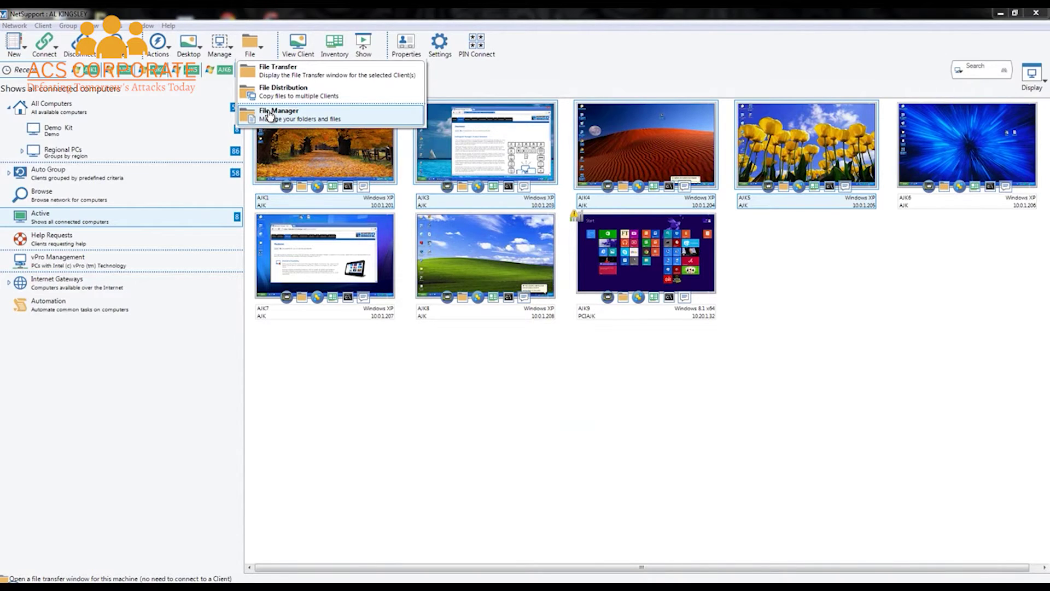
pyautogui.click(303, 123)
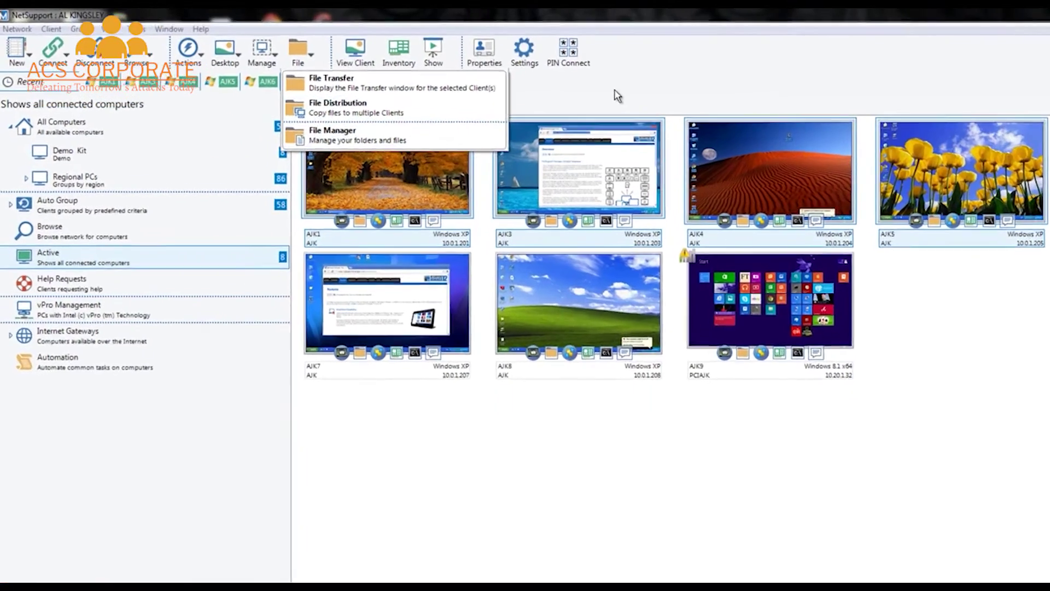
pyautogui.click(528, 87)
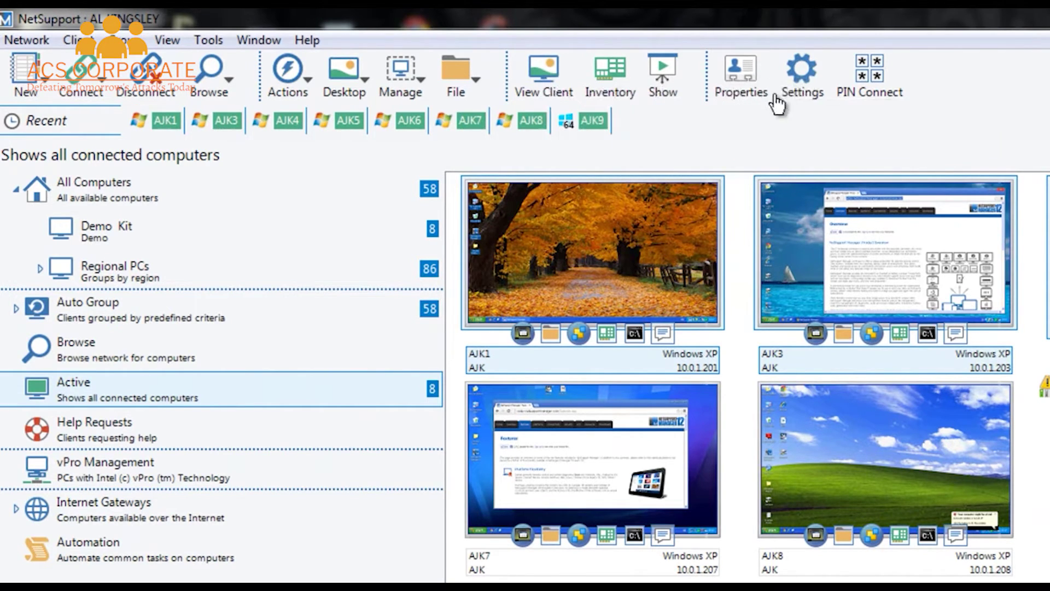
# - Open the toolbar customization, look through the available buttons and cancel without changing the toolbar
pyautogui.rightClick(1045, 77)
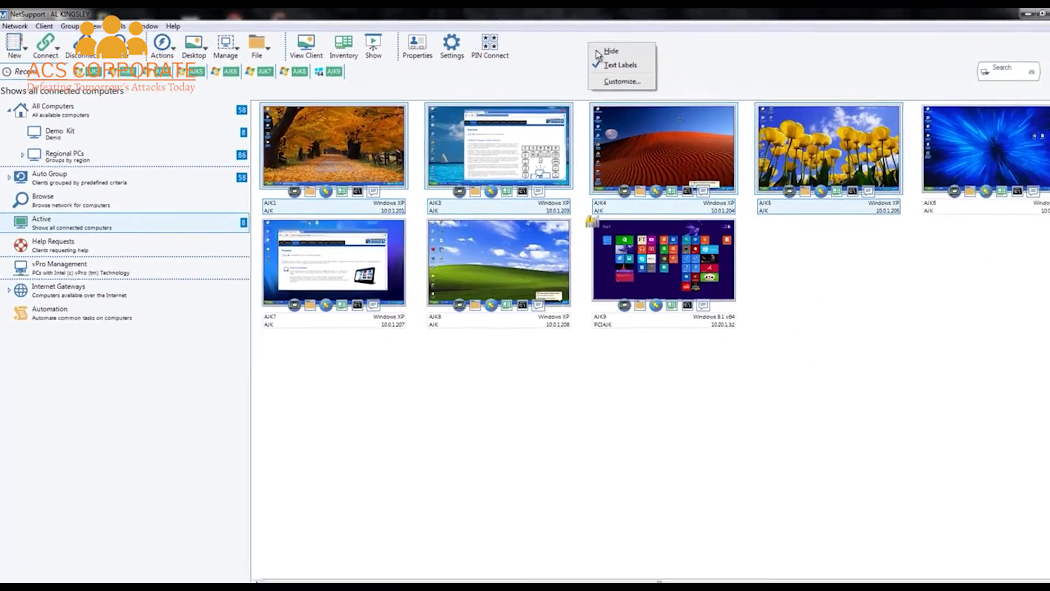
pyautogui.click(1047, 145)
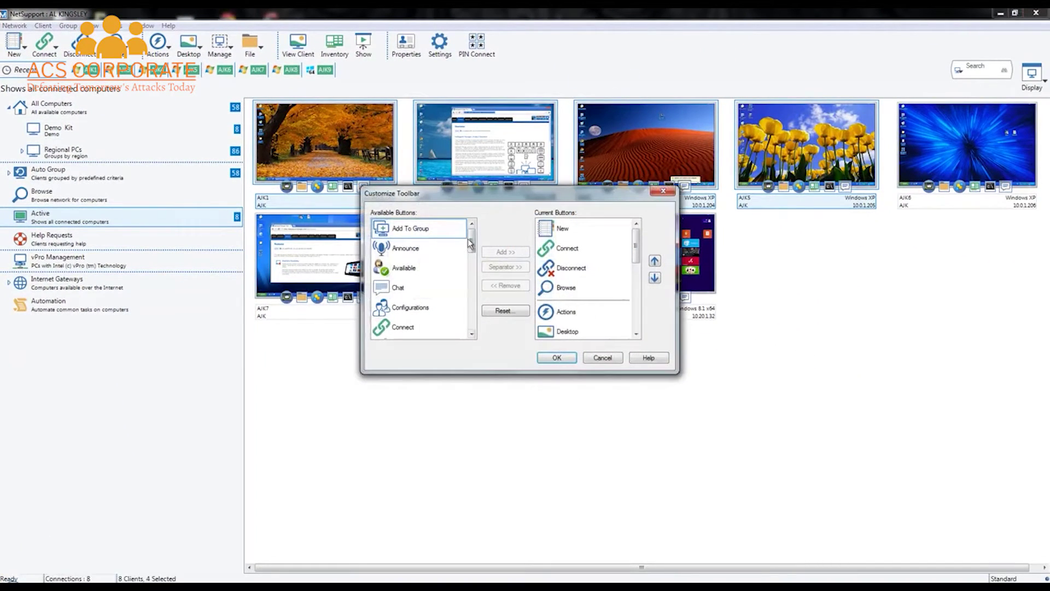
pyautogui.moveTo(471, 240)
pyautogui.mouseDown()
pyautogui.moveTo(471, 325)
pyautogui.moveTo(470, 237)
pyautogui.mouseUp()
pyautogui.click(602, 359)
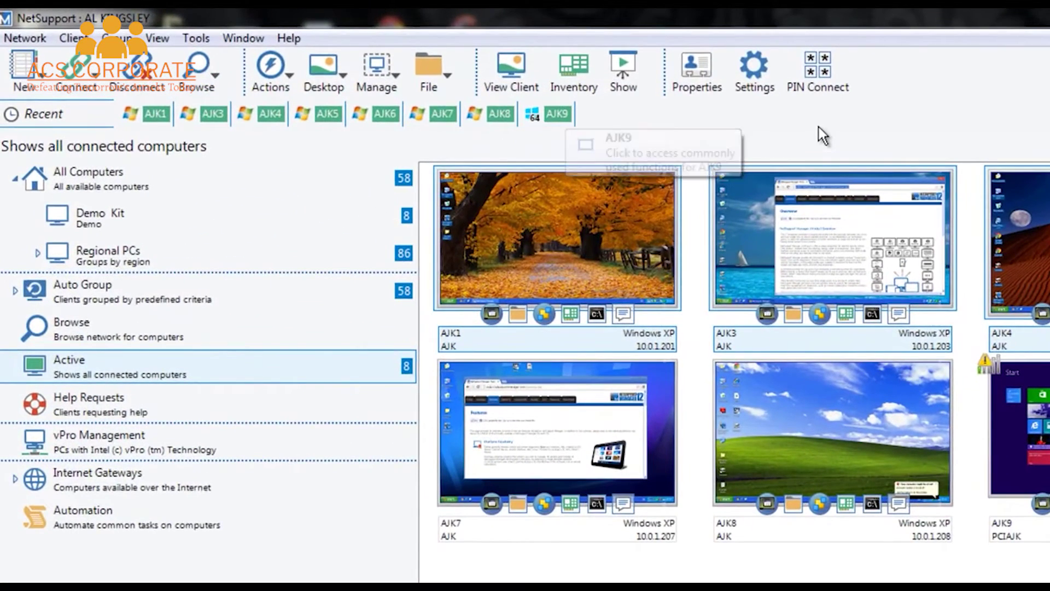
# - View the details and quick commands of the recent client AJK9, and close them
pyautogui.click(550, 115)
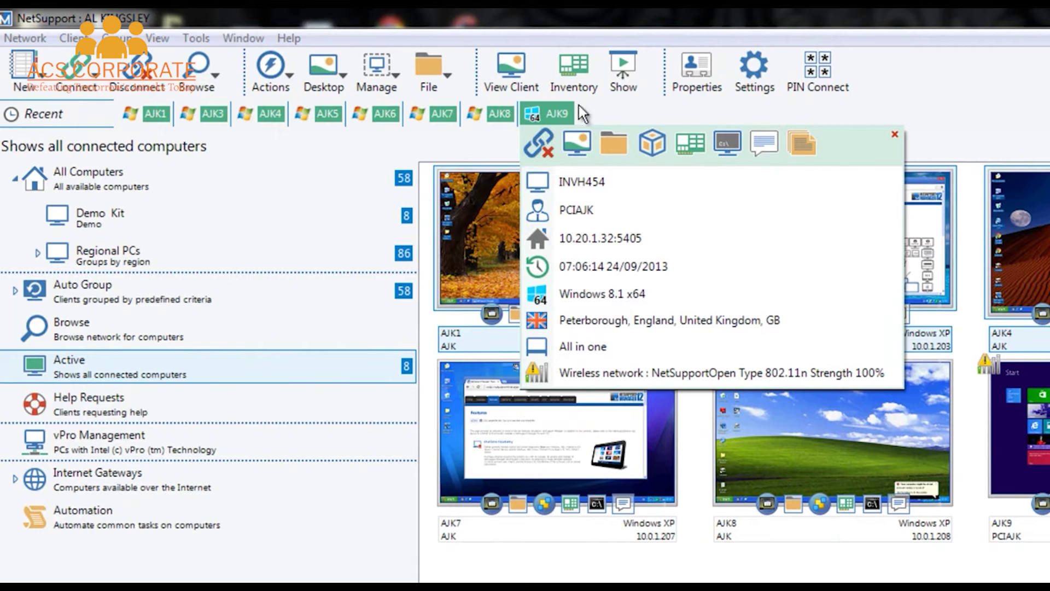
pyautogui.click(957, 109)
# - Switch the recent clients' icons to Enclosure Type, to Location and back to Operating System
pyautogui.rightClick(901, 114)
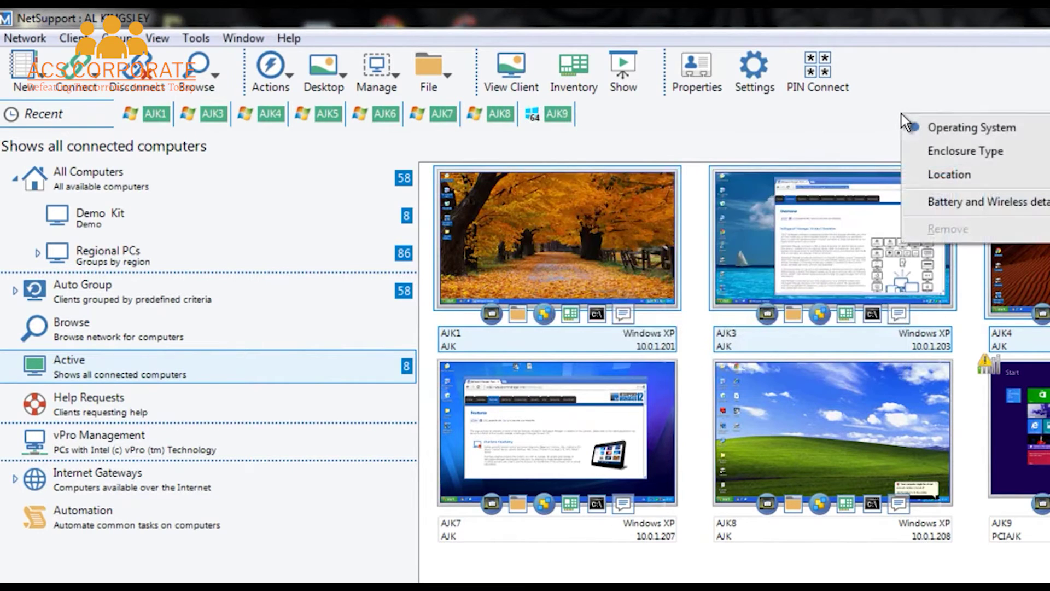
pyautogui.click(911, 149)
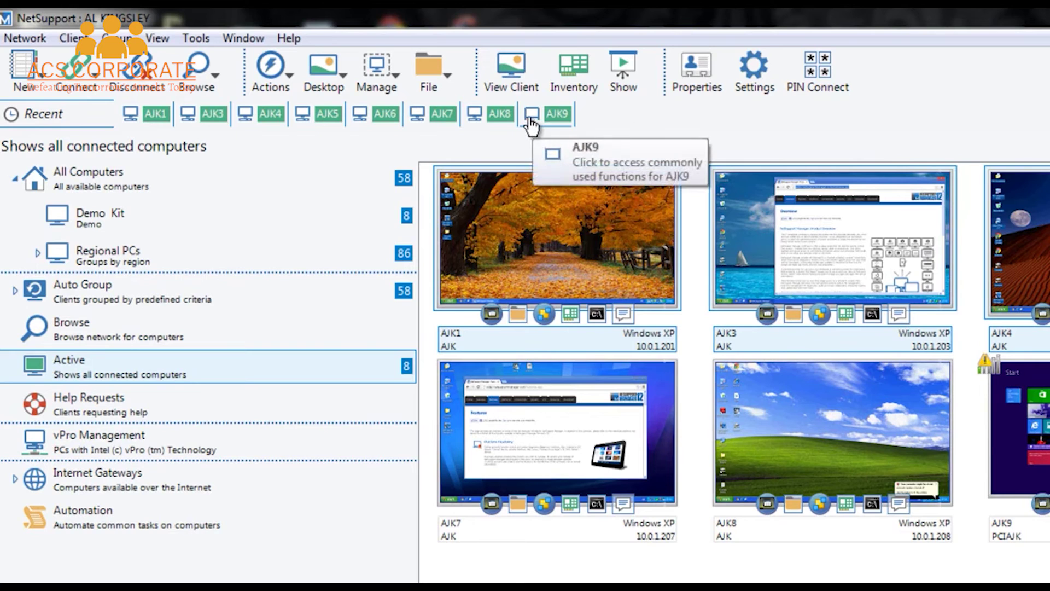
pyautogui.rightClick(639, 113)
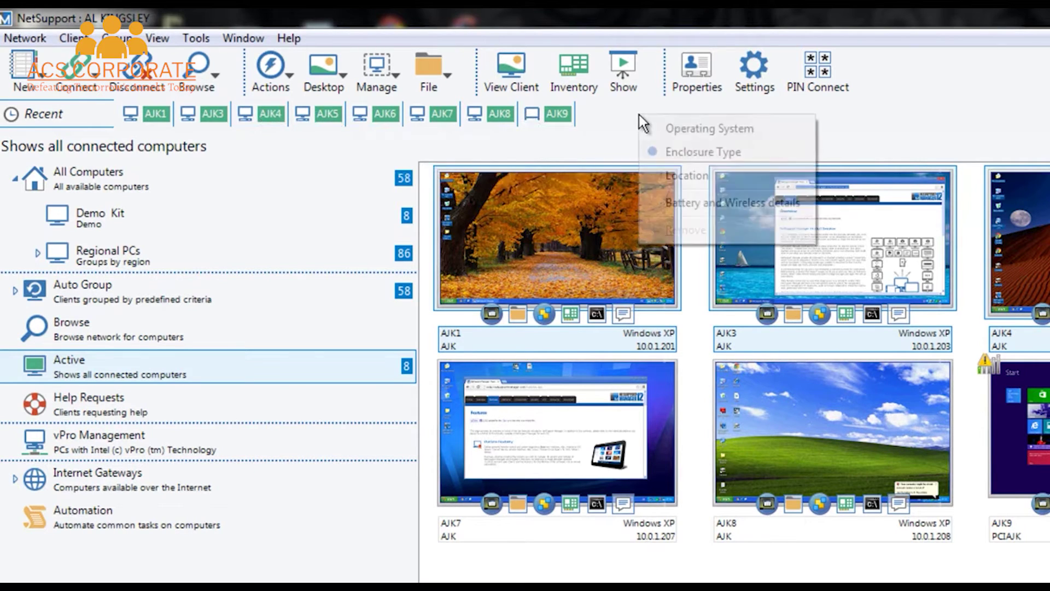
pyautogui.click(694, 175)
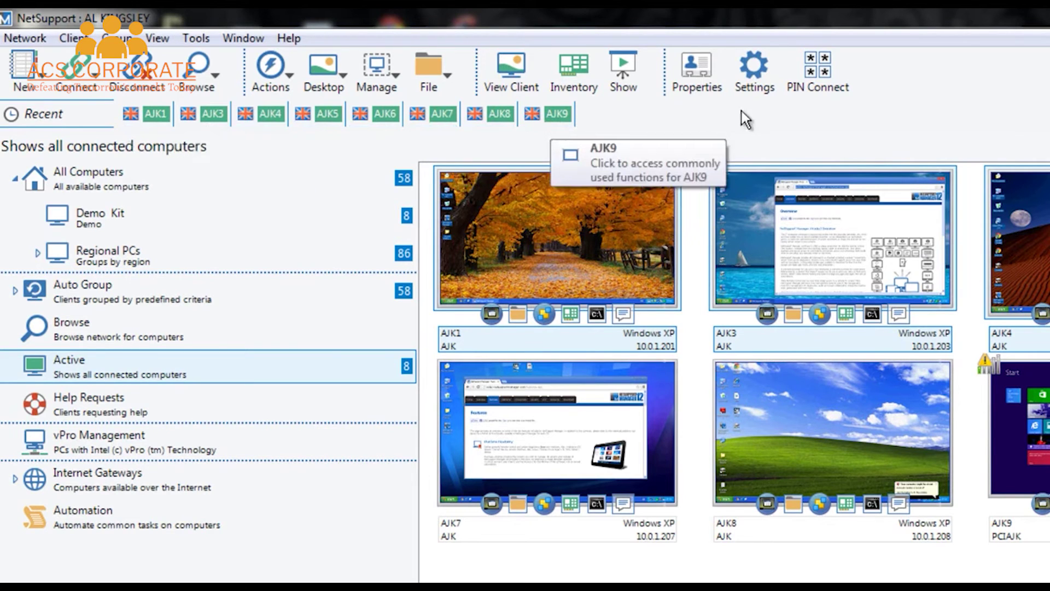
pyautogui.rightClick(628, 118)
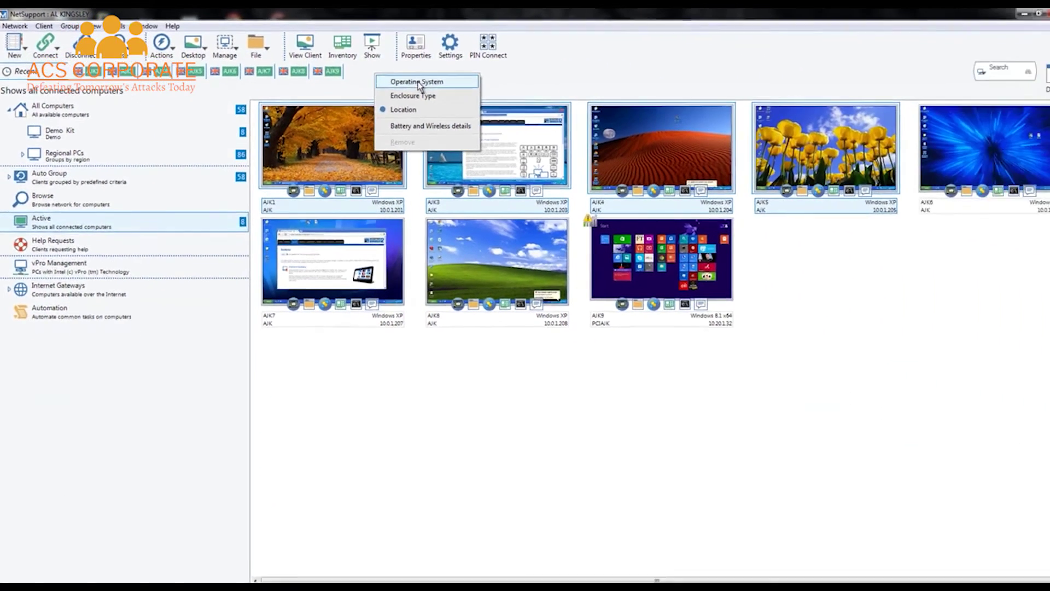
pyautogui.click(704, 134)
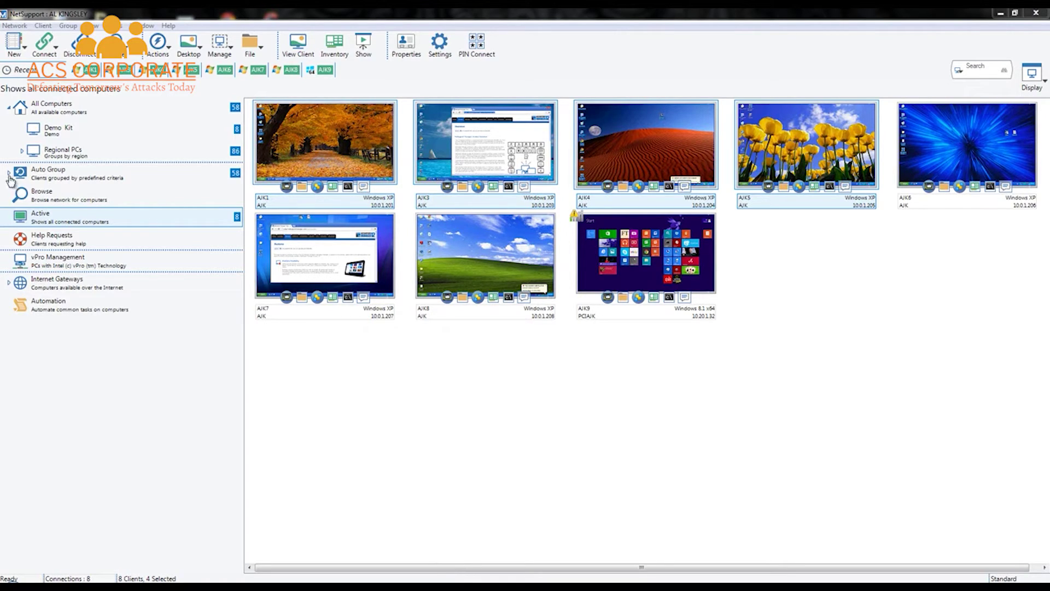
# - Enter the client address 10.0.0.1 for Quick Connect and clear it without connecting
pyautogui.click(49, 55)
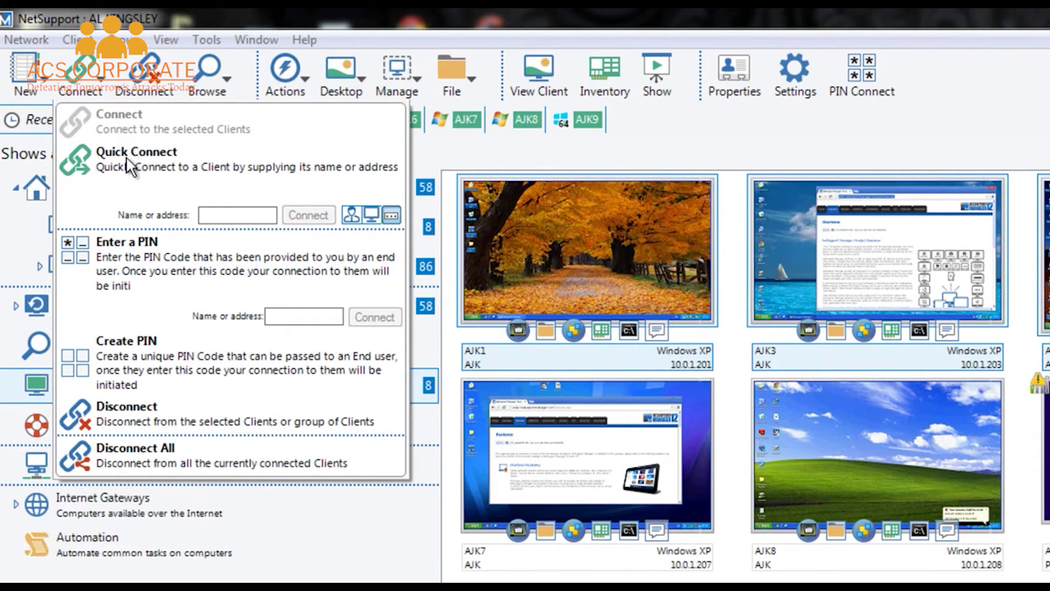
pyautogui.click(201, 215)
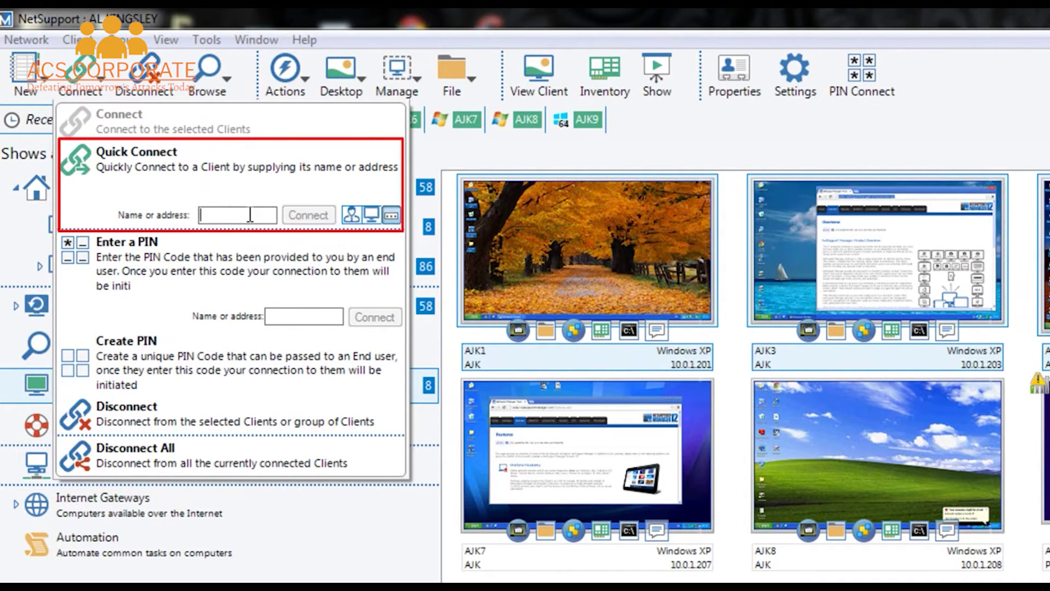
pyautogui.write('10.')
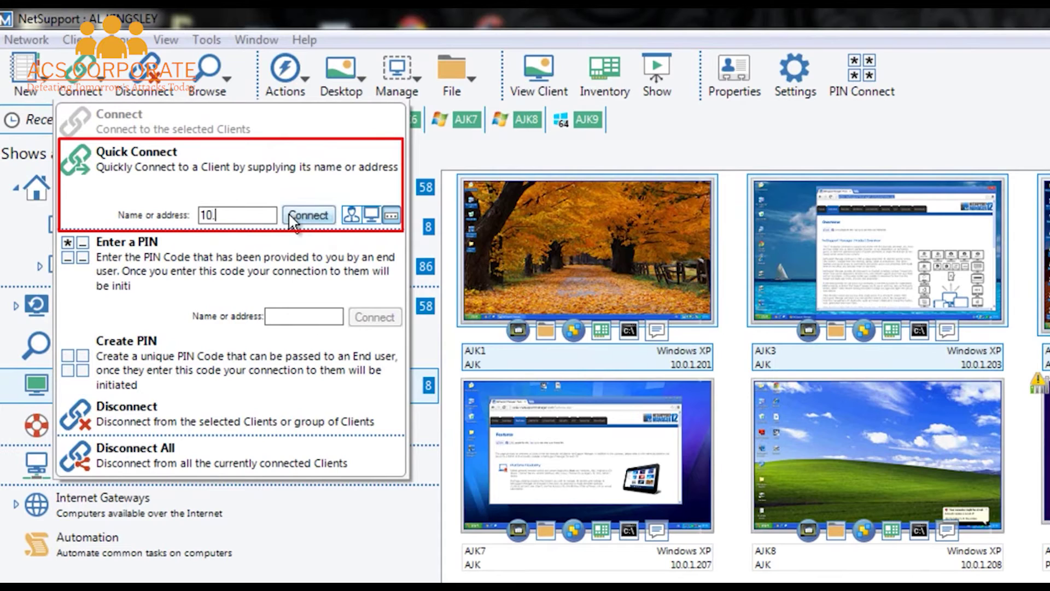
pyautogui.write('0.0.1')
pyautogui.press('BackSpace')
pyautogui.press('BackSpace')
pyautogui.press('BackSpace')
pyautogui.press('BackSpace')
pyautogui.press('BackSpace')
pyautogui.press('BackSpace')
pyautogui.press('BackSpace')
pyautogui.press('BackSpace')
# - Set Quick Connect to use the machine name, enter PC123 and clear it without connecting
pyautogui.click(369, 216)
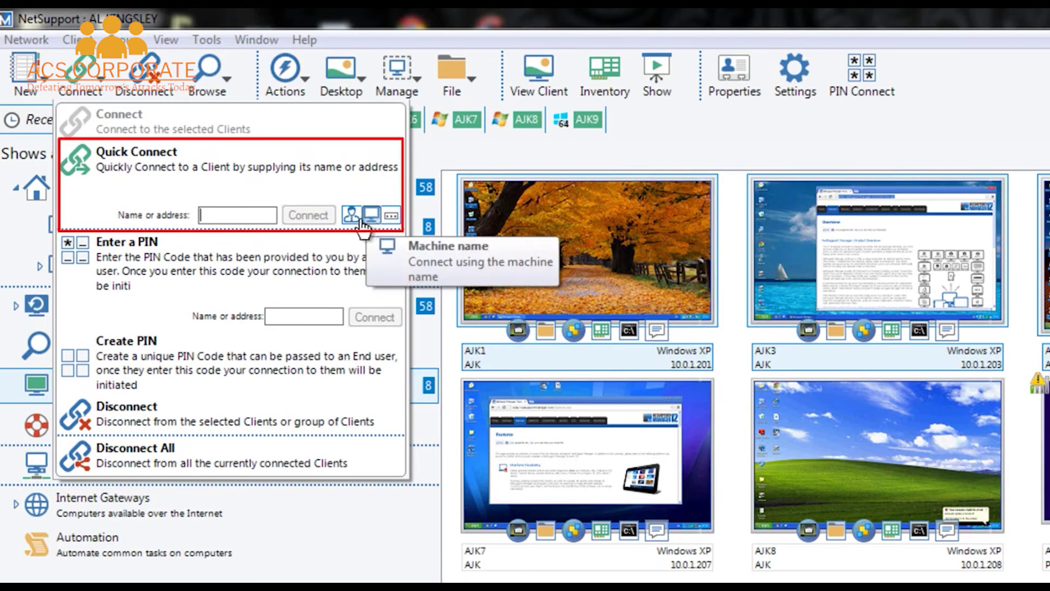
pyautogui.click(203, 215)
pyautogui.write('PC')
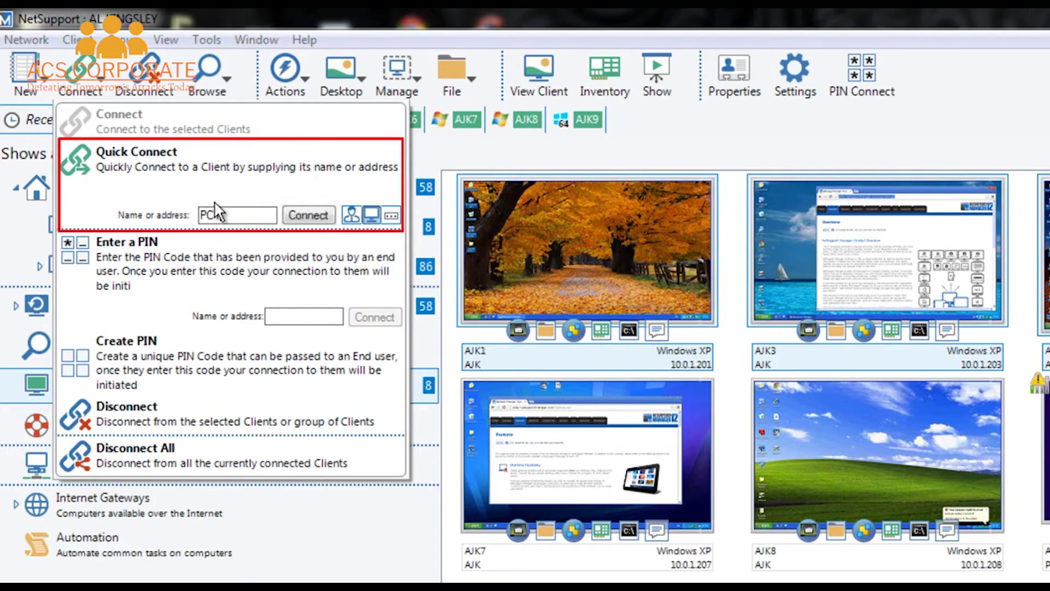
pyautogui.write('123')
pyautogui.press('BackSpace')
pyautogui.press('BackSpace')
pyautogui.press('BackSpace')
pyautogui.press('BackSpace')
pyautogui.press('BackSpace')
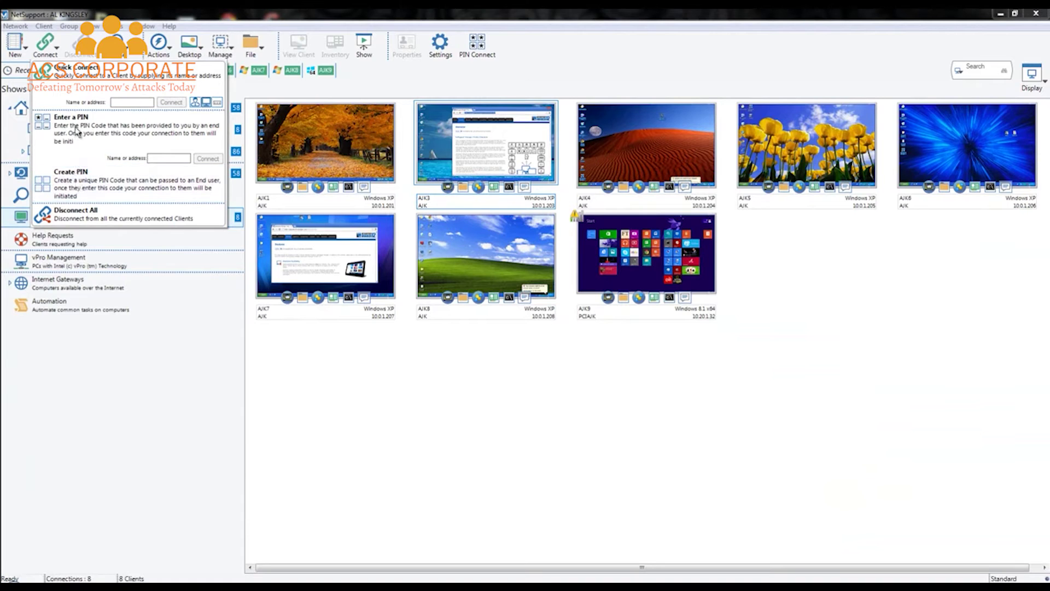
pyautogui.click(517, 47)
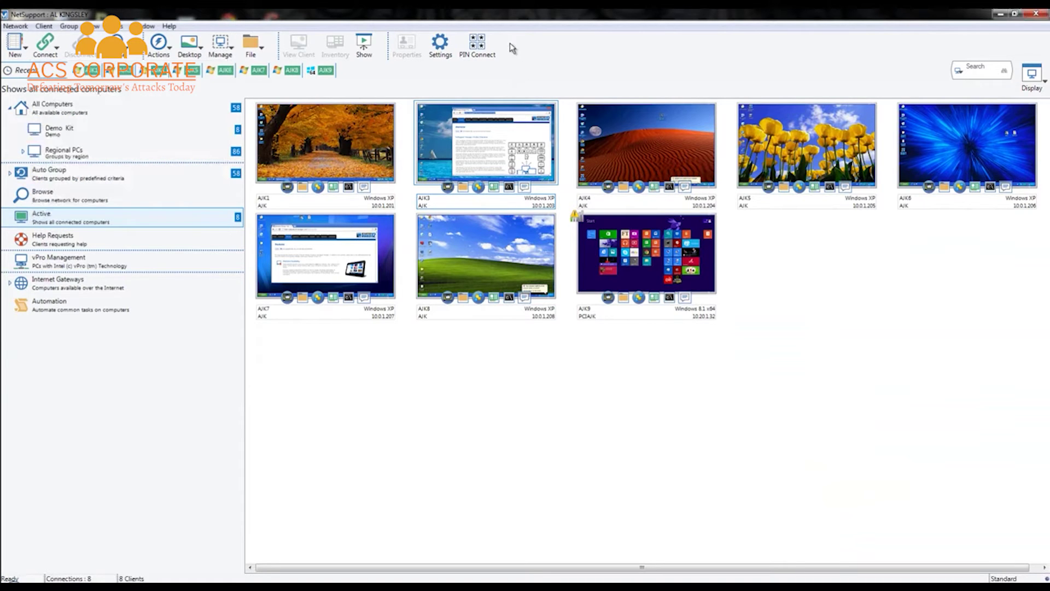
# - Enter a PIN code in PIN Connect, and close the PIN dialogs without connecting
pyautogui.click(479, 47)
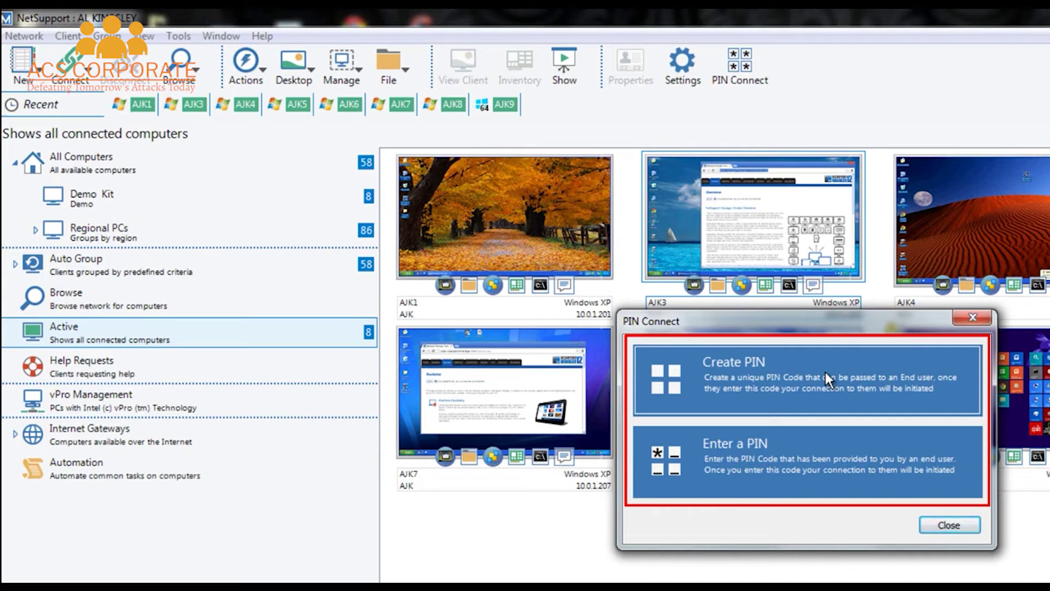
pyautogui.click(776, 455)
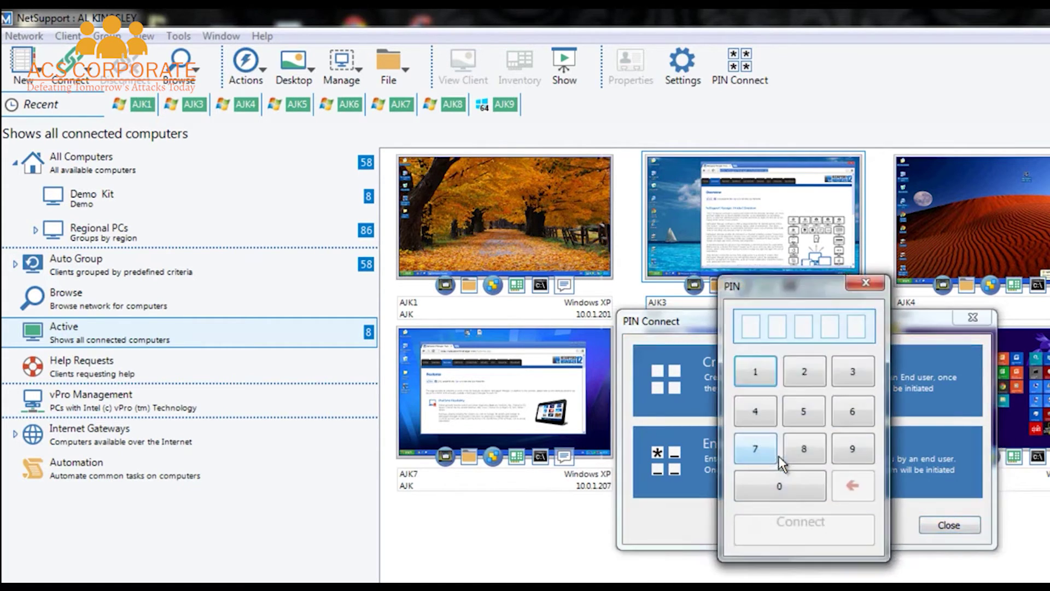
pyautogui.click(755, 372)
pyautogui.click(811, 375)
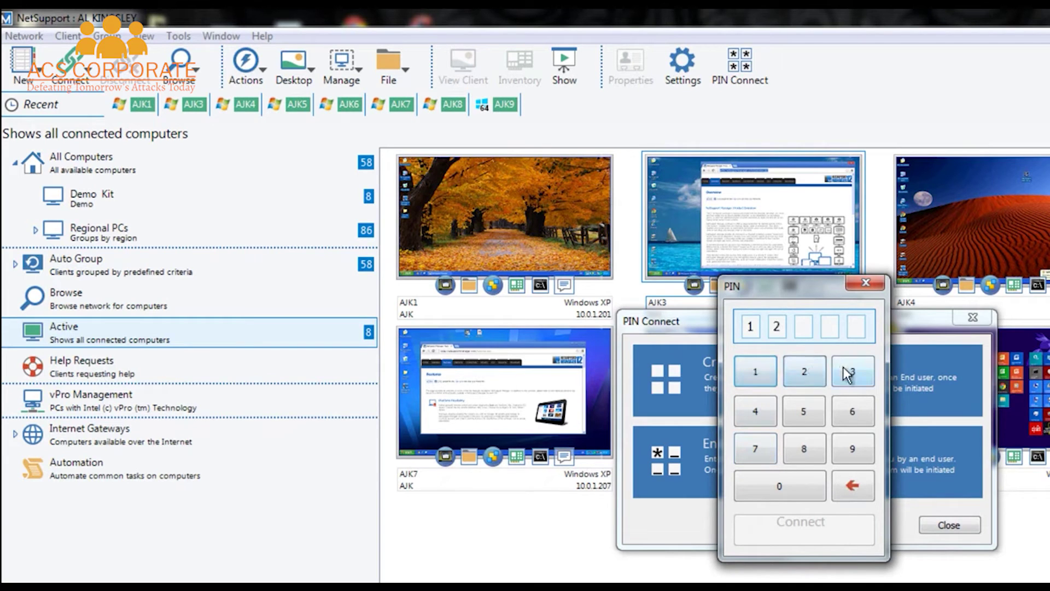
pyautogui.click(849, 373)
pyautogui.click(756, 413)
pyautogui.click(803, 415)
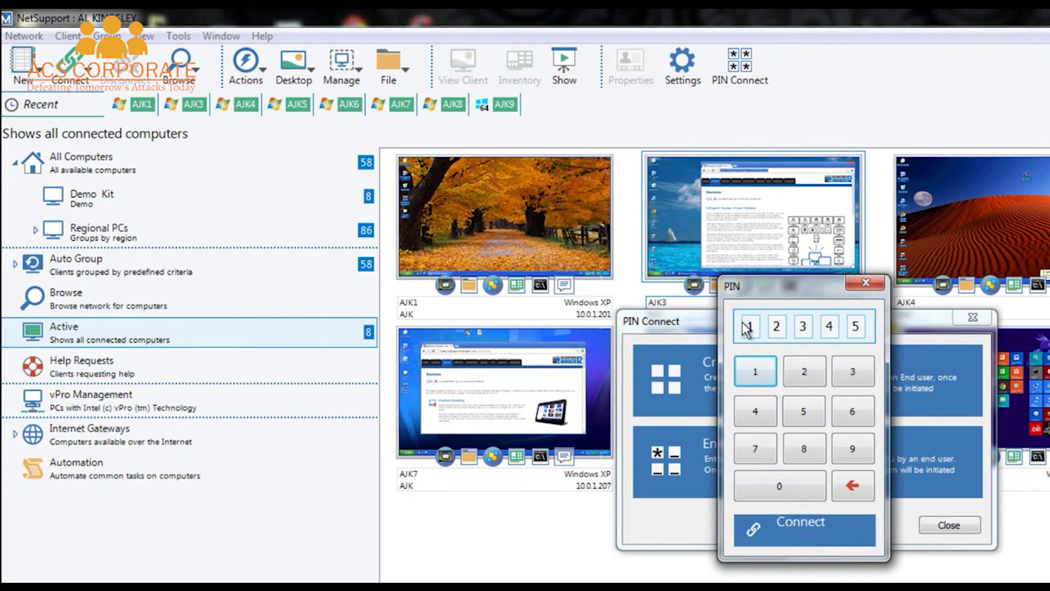
pyautogui.click(872, 285)
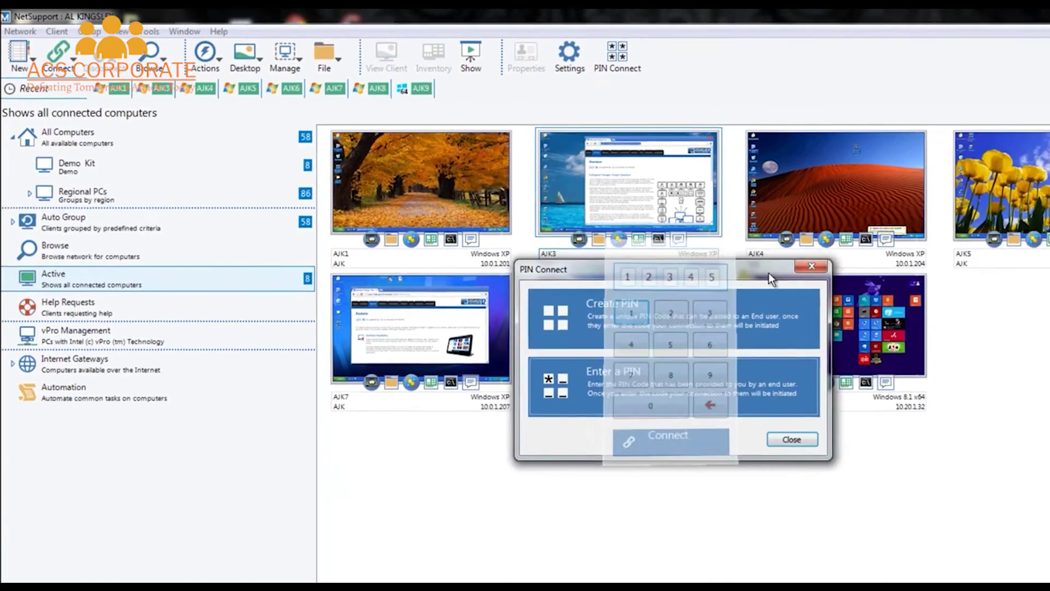
pyautogui.click(972, 318)
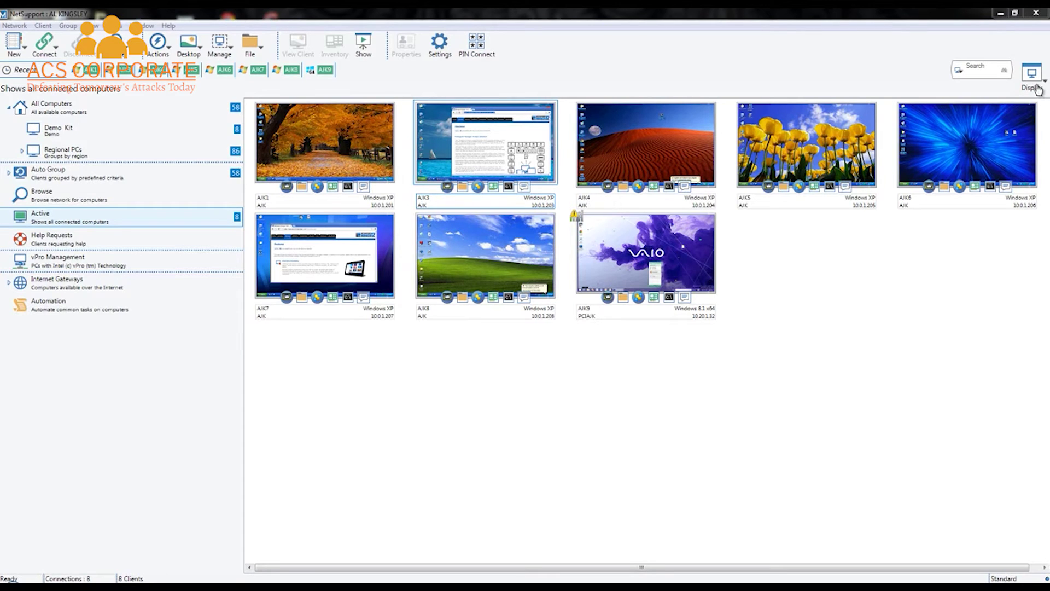
# - Enlarge the client thumbnails to 272 x 153 in the display options
pyautogui.click(1038, 90)
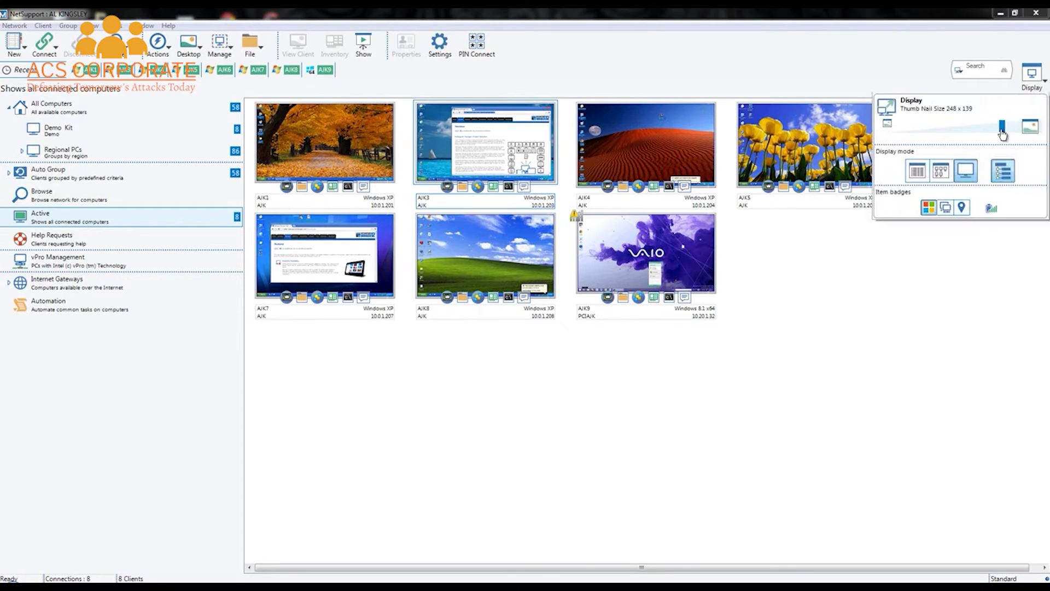
pyautogui.moveTo(1003, 131)
pyautogui.mouseDown()
pyautogui.moveTo(991, 133)
pyautogui.moveTo(1017, 134)
pyautogui.mouseUp()
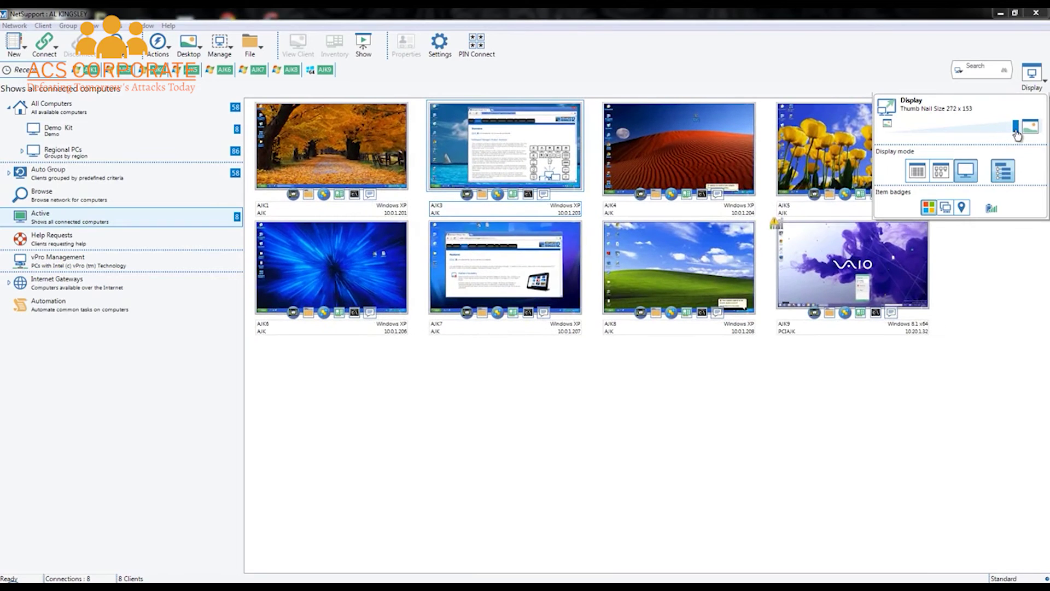
pyautogui.click(1040, 303)
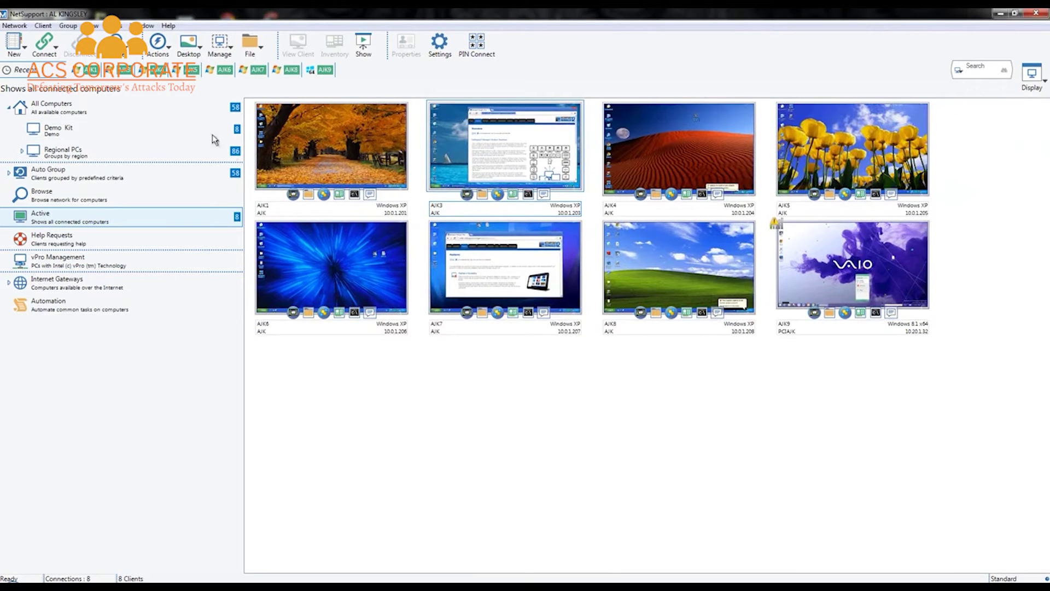
# - Show the Regional PCs group and view the details of the Jakarta client
pyautogui.click(79, 155)
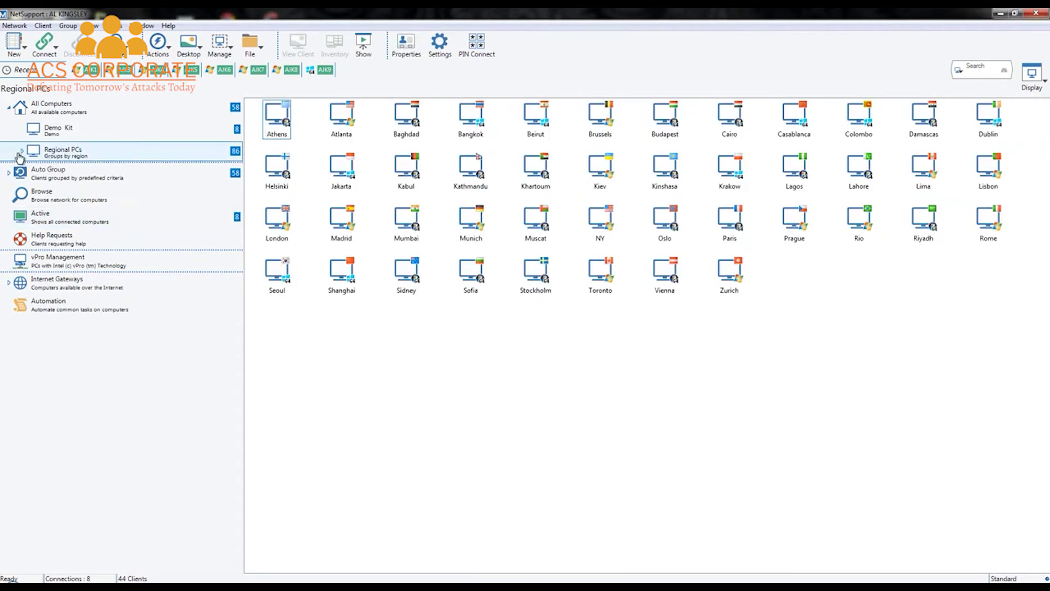
pyautogui.moveTo(349, 160)
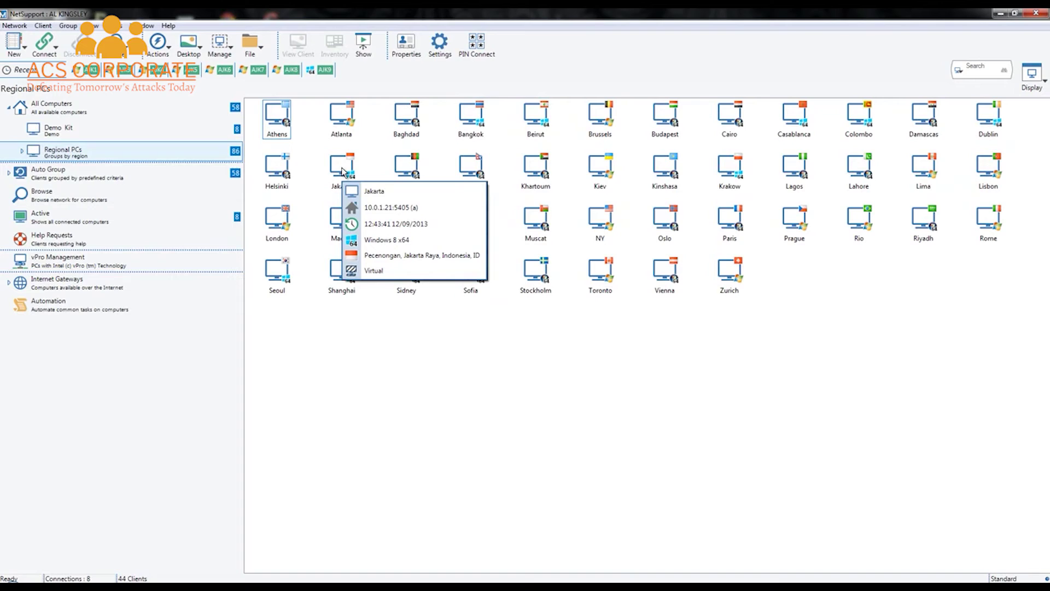
pyautogui.moveTo(403, 166)
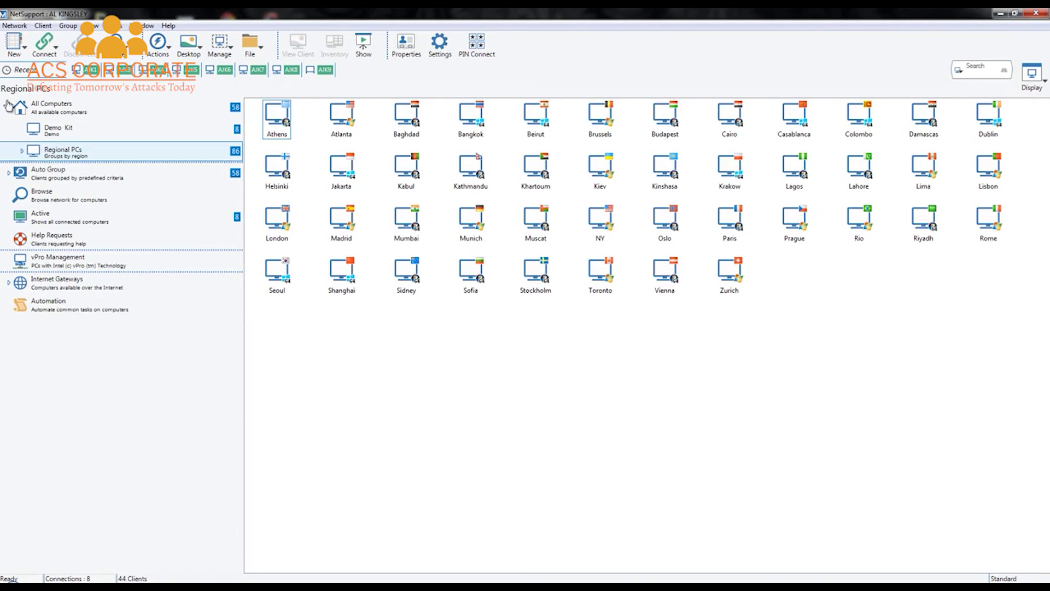
# - Open the network configuration and review the TCP/IP connectivity settings
pyautogui.click(15, 26)
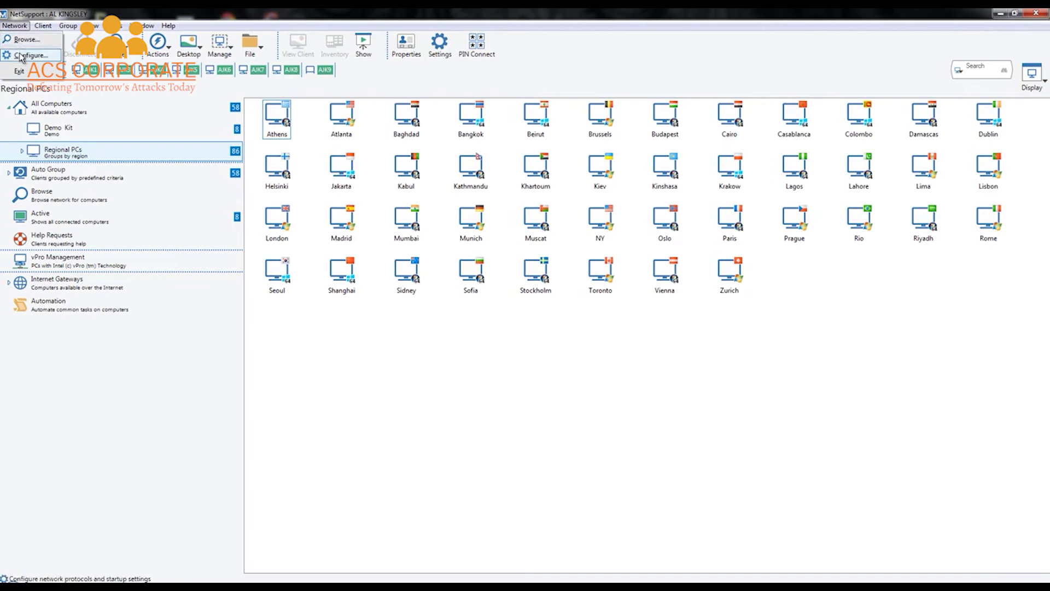
pyautogui.click(30, 55)
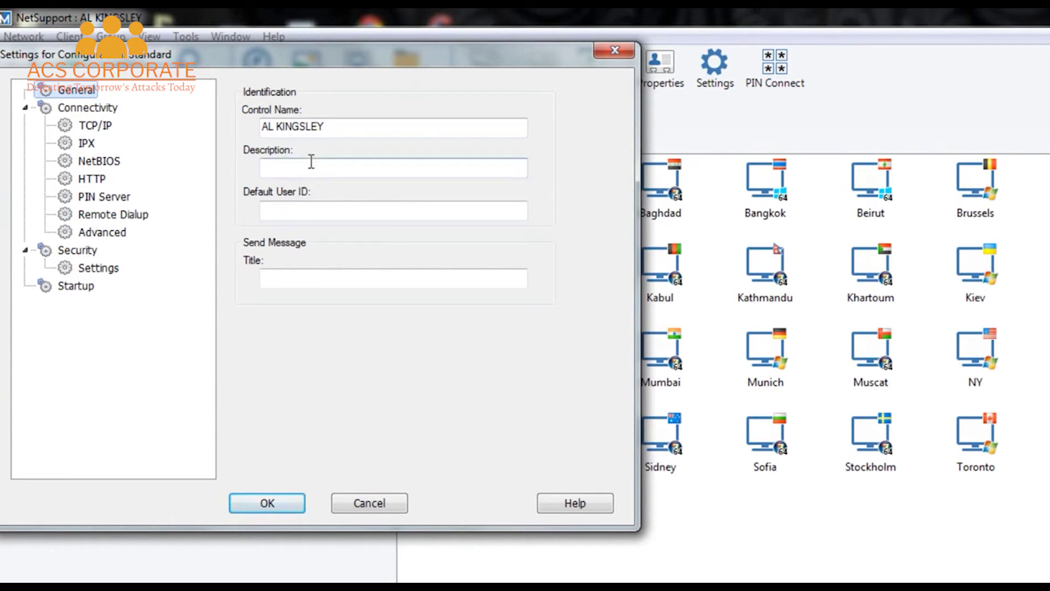
pyautogui.click(107, 106)
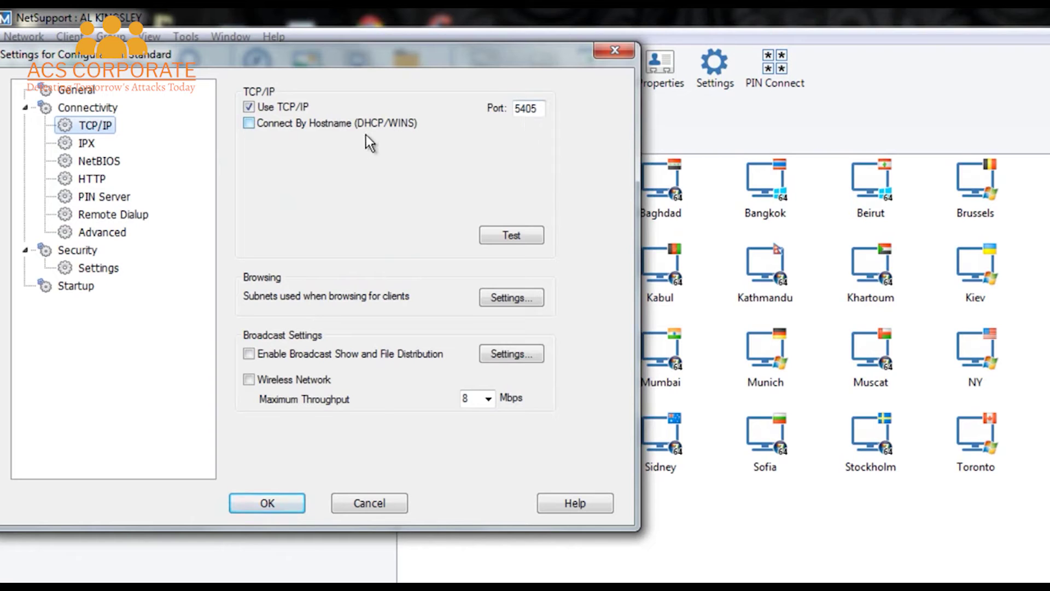
# - Review the subnets used when browsing for clients, cancel without changes and show the HTTP connectivity settings
pyautogui.click(509, 298)
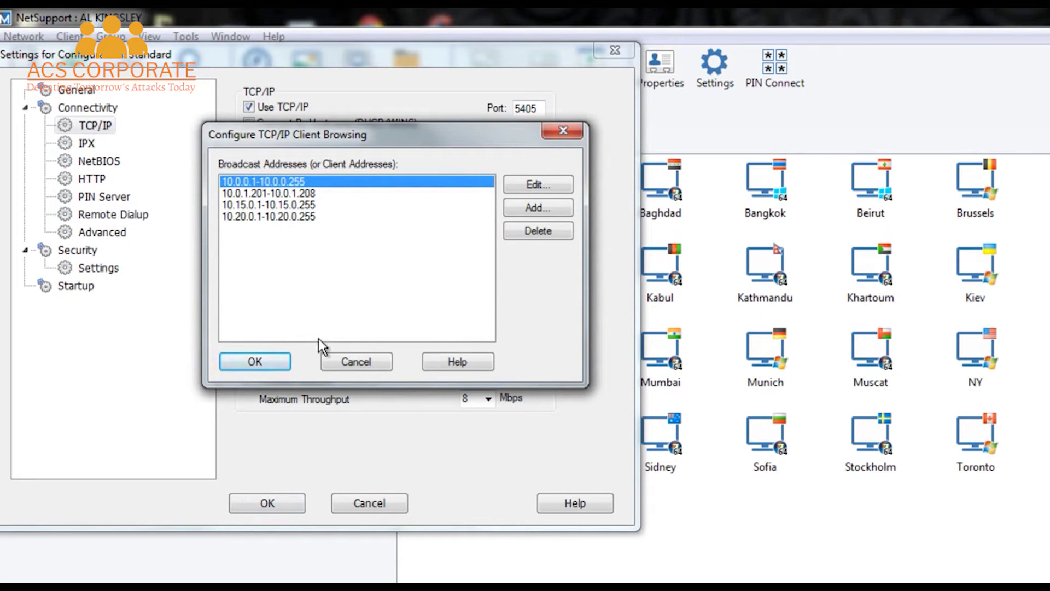
pyautogui.click(342, 362)
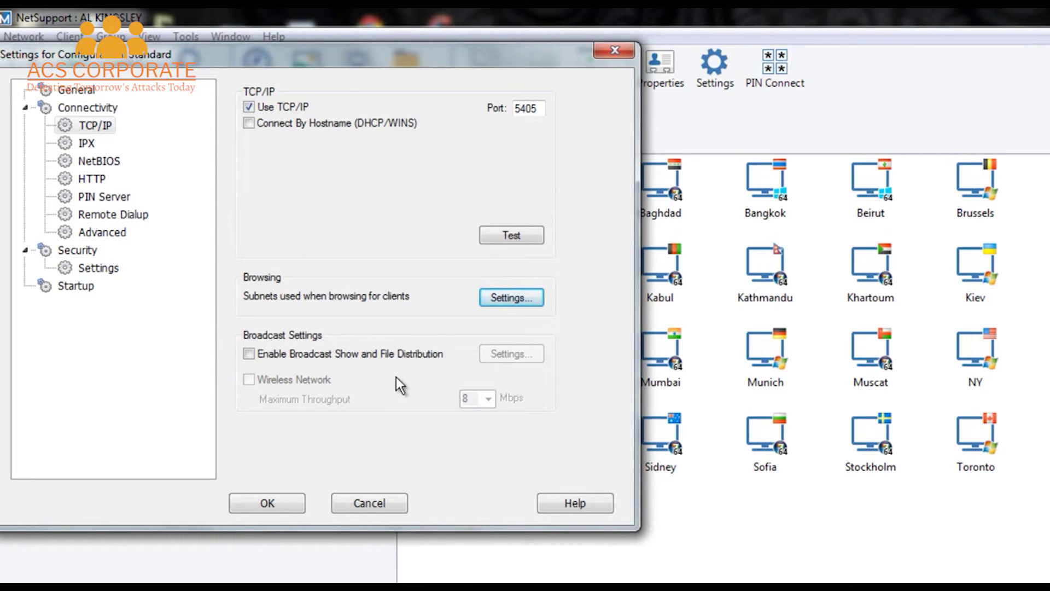
pyautogui.click(88, 179)
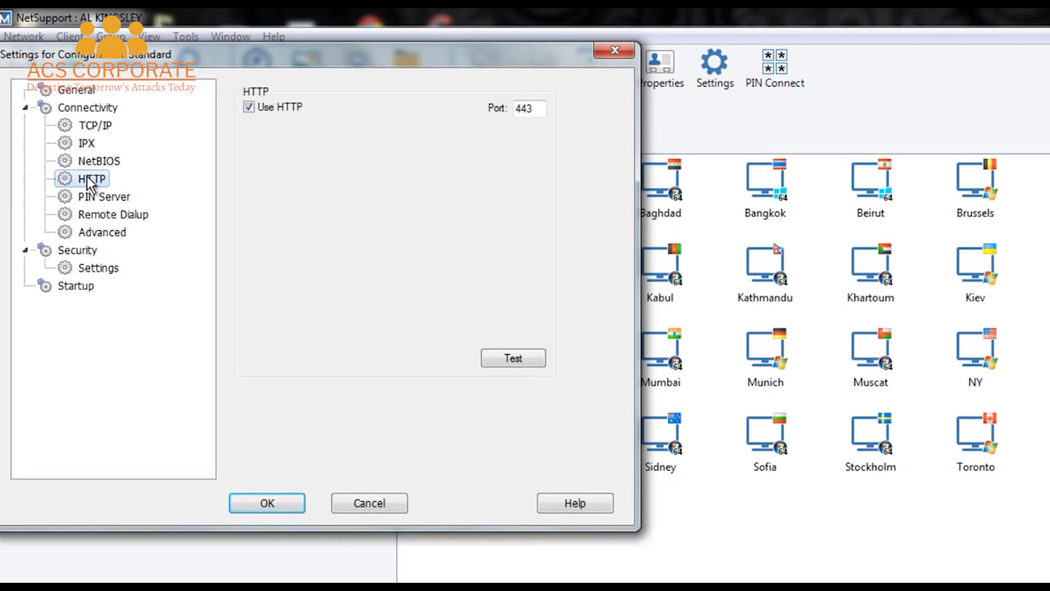
# - Review the PIN Server, advanced connectivity and security settings of the network configuration
pyautogui.click(88, 197)
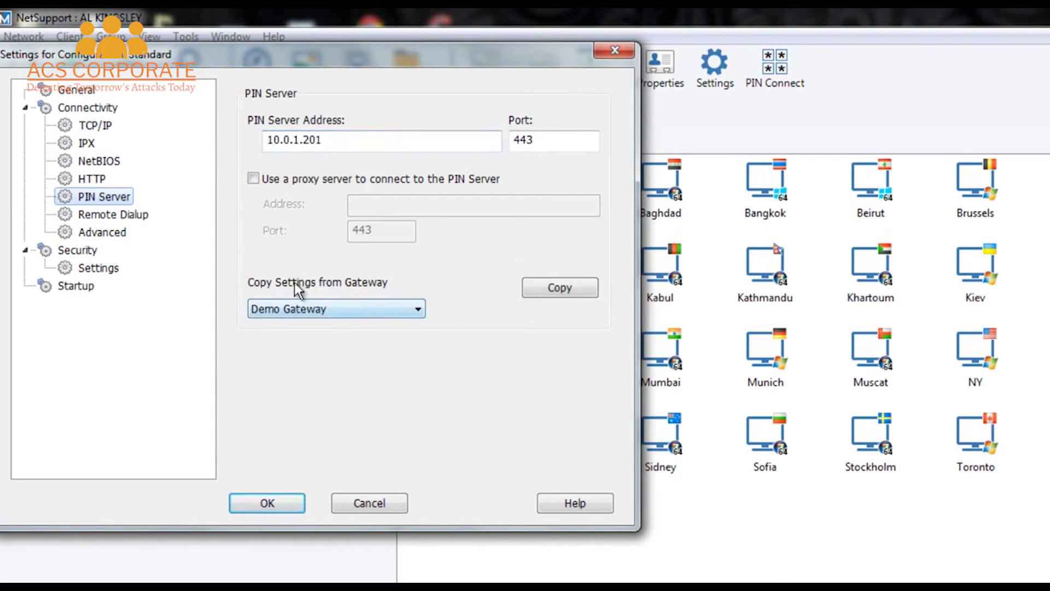
pyautogui.click(94, 233)
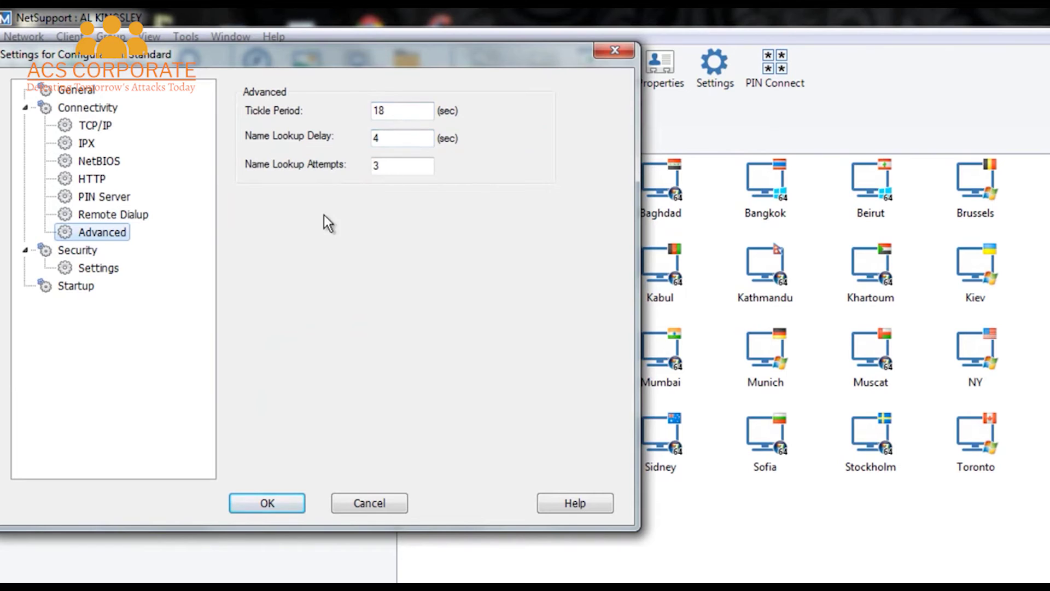
pyautogui.click(100, 267)
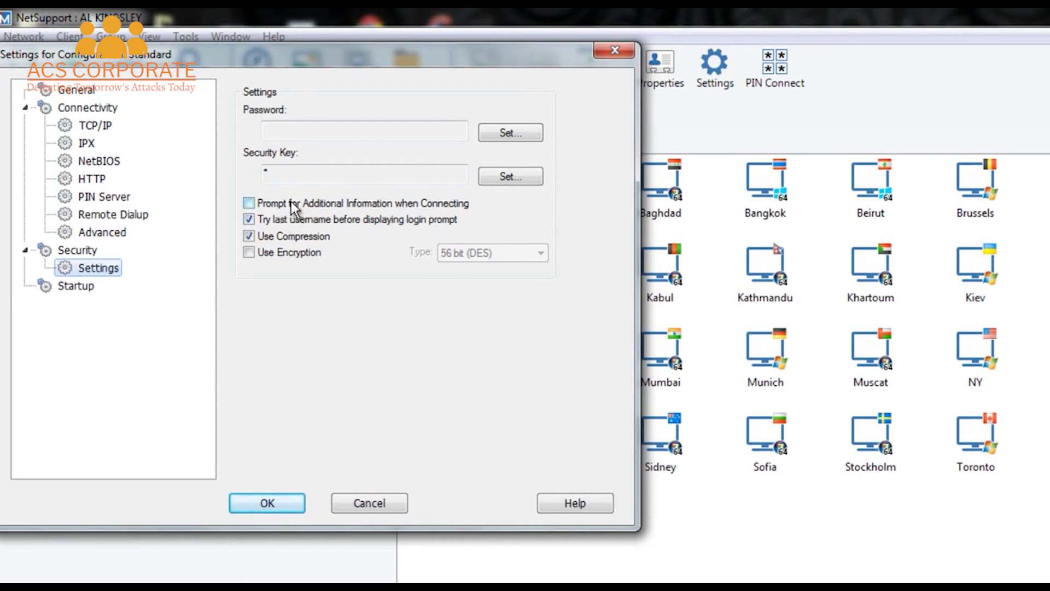
# - Enable encryption and list the available encryption types, view the startup options and close the configuration without saving
pyautogui.click(249, 253)
pyautogui.click(483, 256)
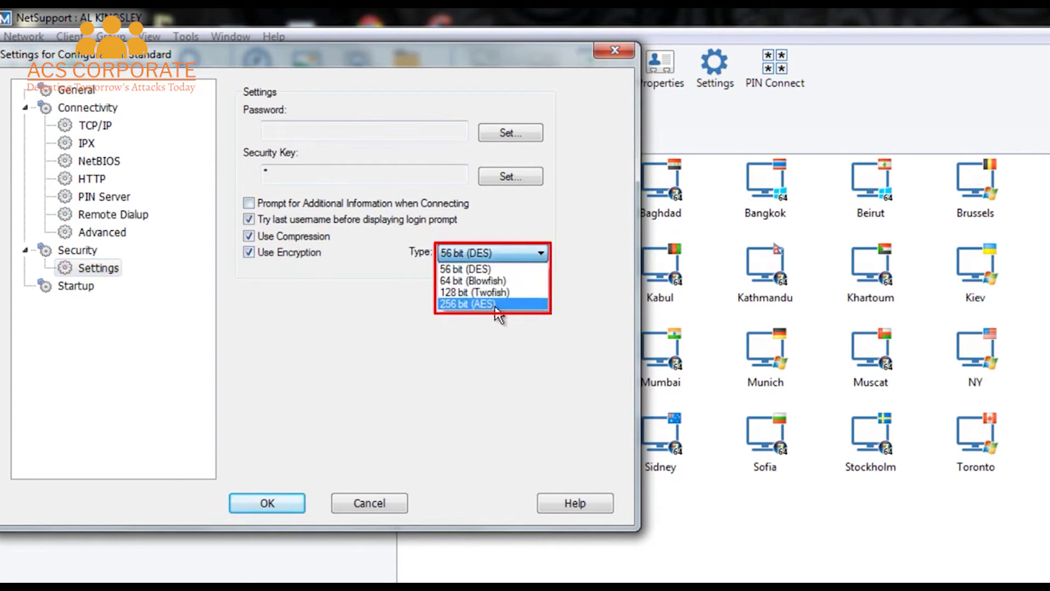
pyautogui.click(339, 263)
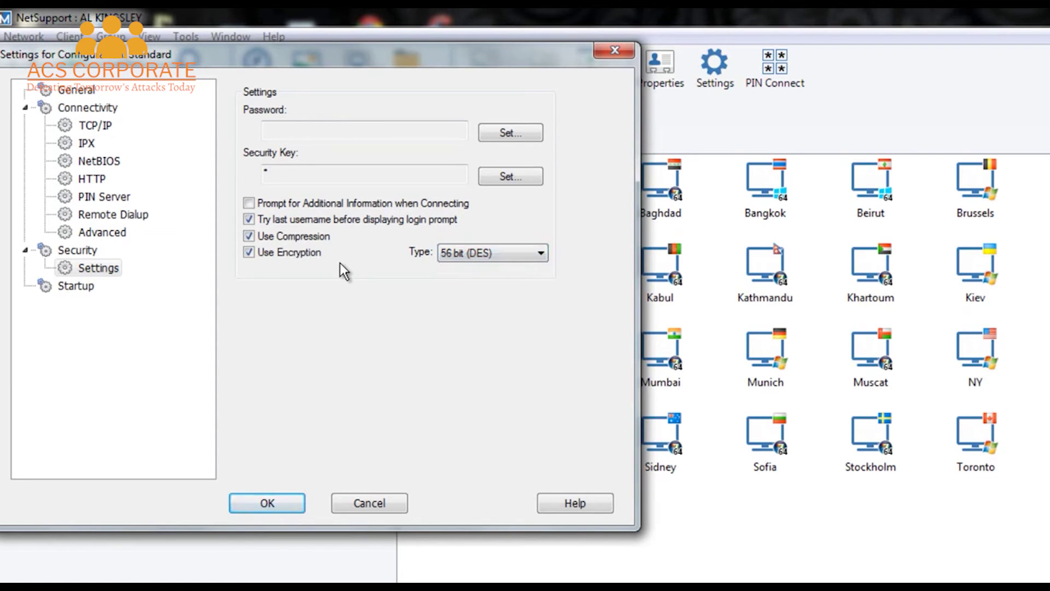
pyautogui.click(90, 286)
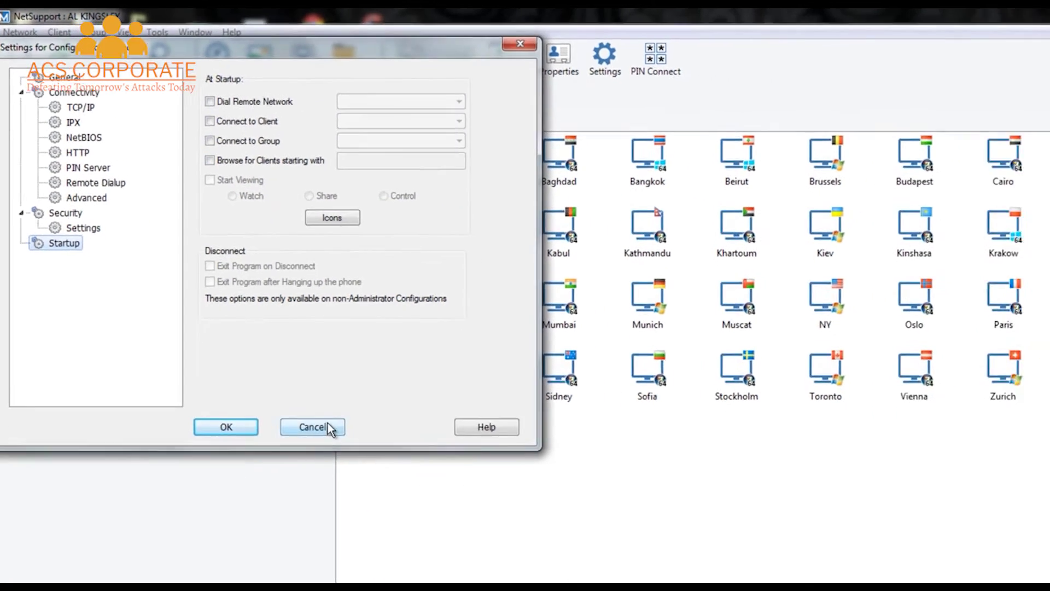
pyautogui.click(383, 502)
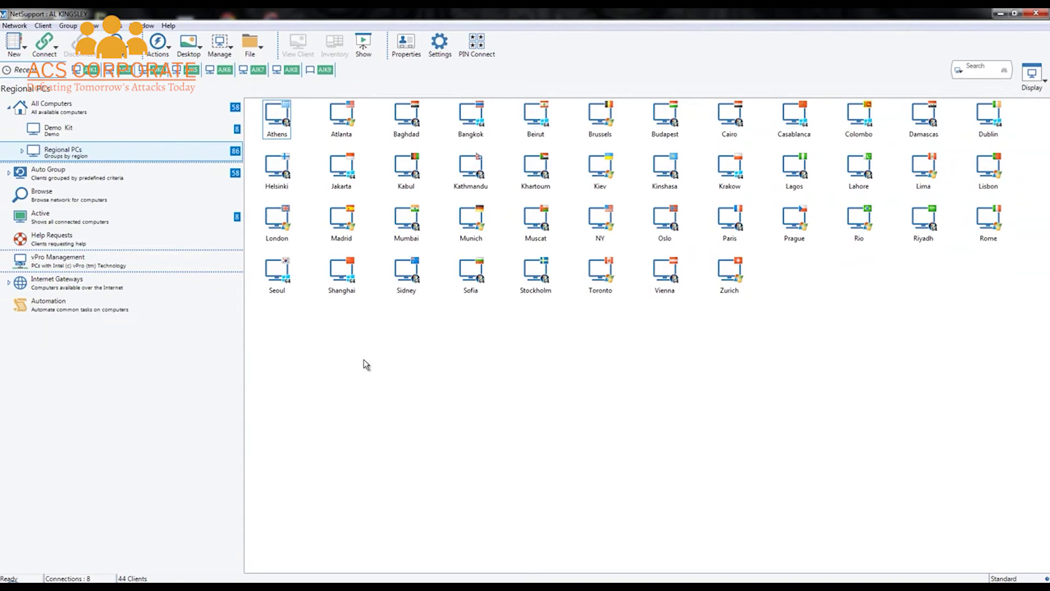
# - Open the settings for the Standard configuration and show the advanced connectivity values
pyautogui.click(443, 50)
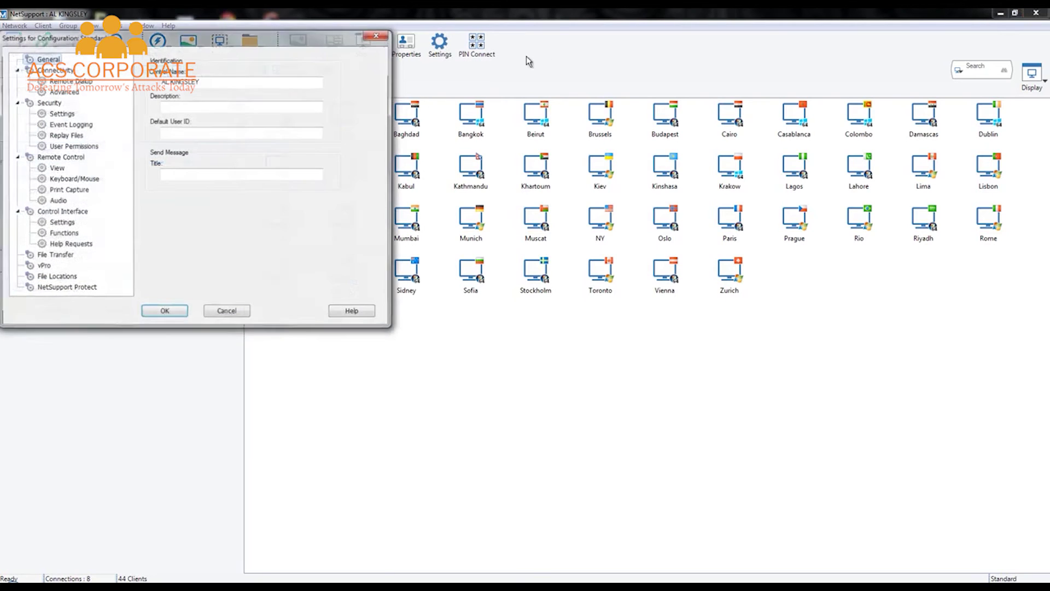
pyautogui.moveTo(283, 40); pyautogui.dragTo(310, 40)
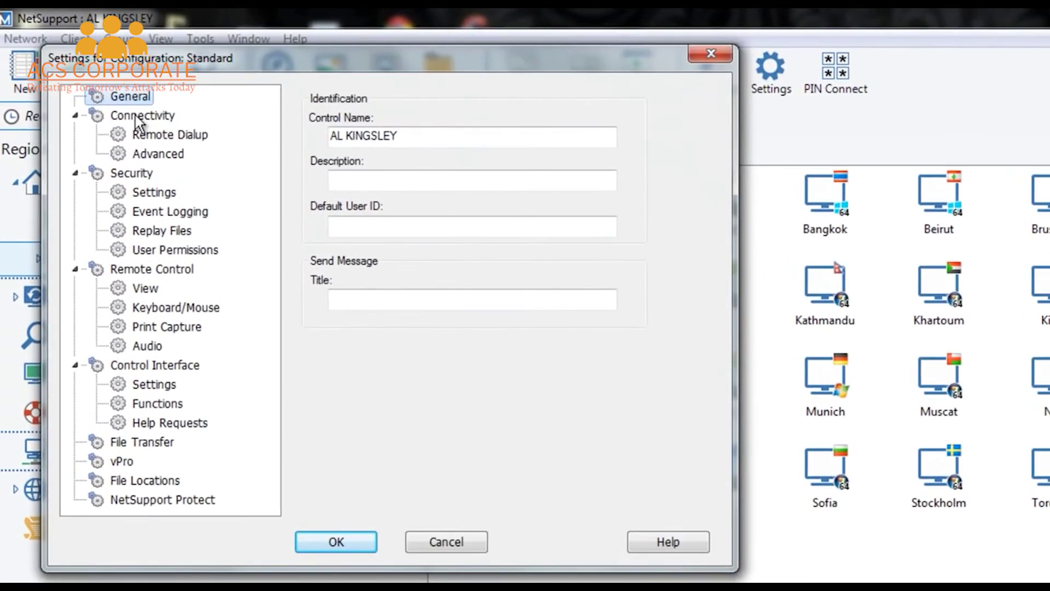
pyautogui.click(151, 153)
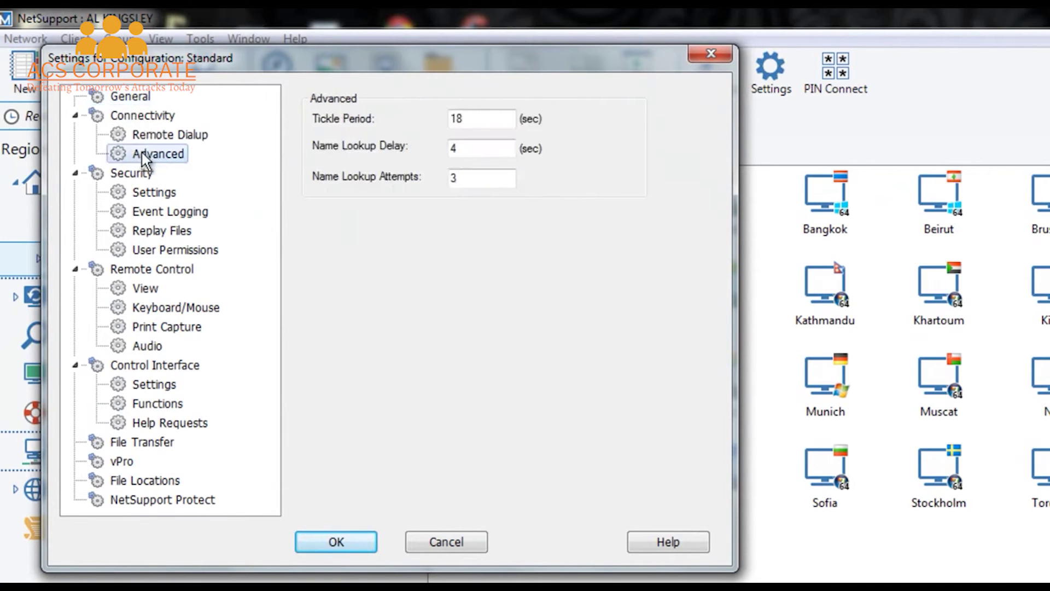
# - Review the security settings, event logging, replay file and user permission options of the Standard configuration
pyautogui.click(114, 192)
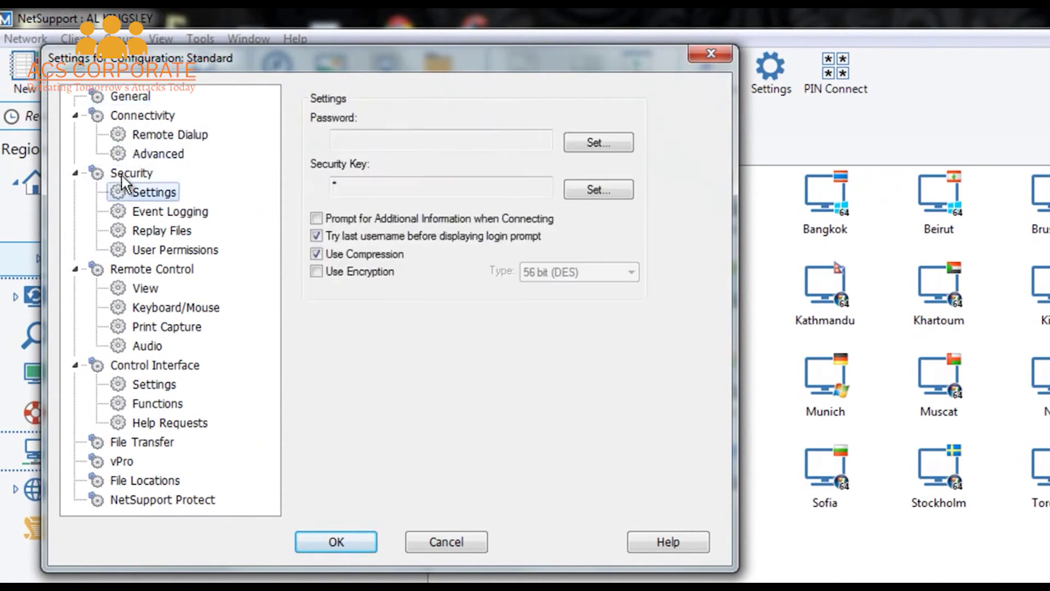
pyautogui.click(127, 215)
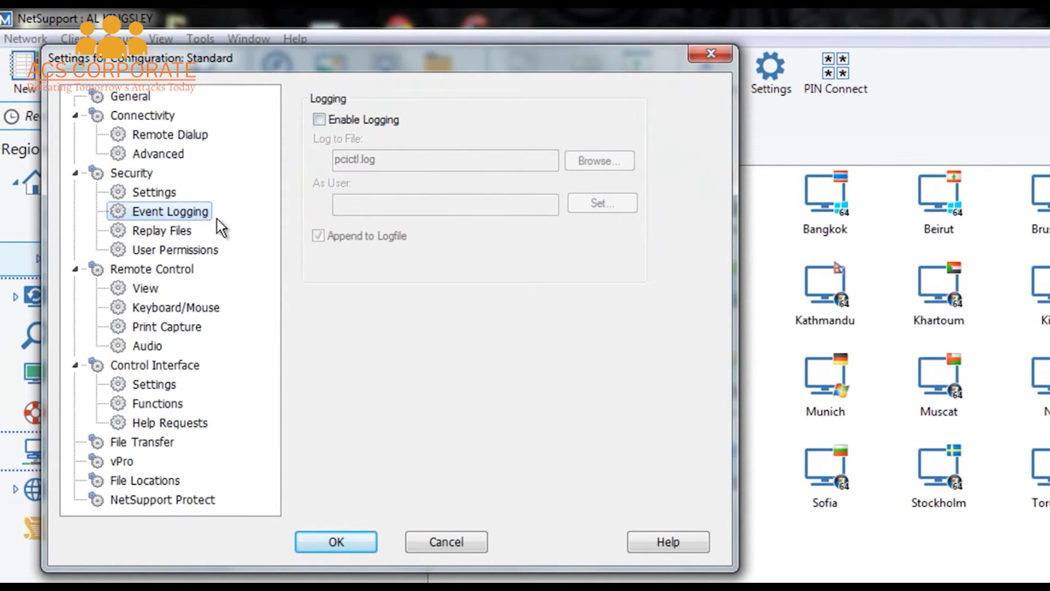
pyautogui.click(177, 237)
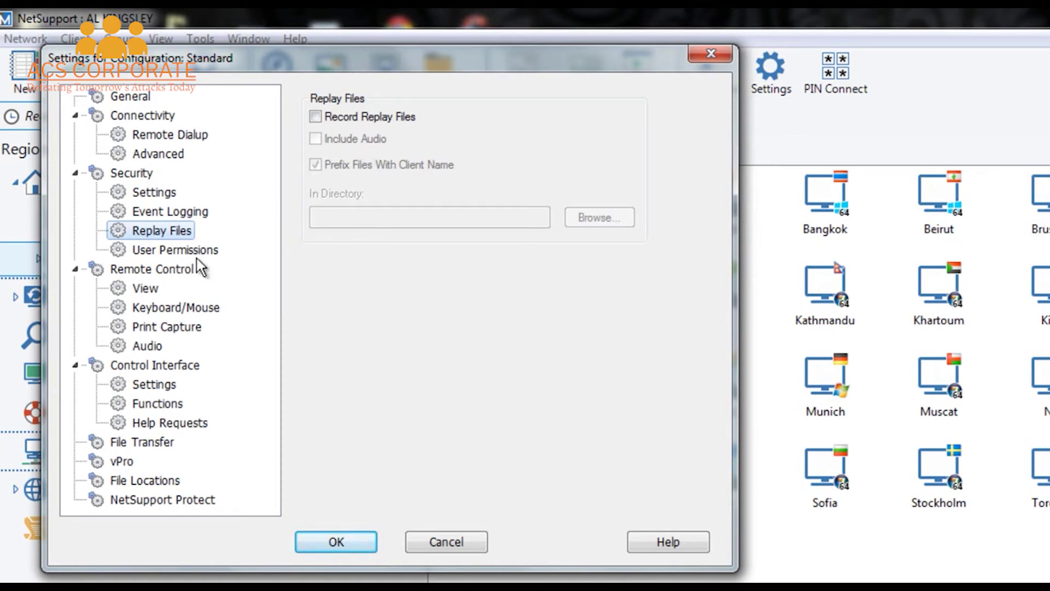
pyautogui.click(178, 249)
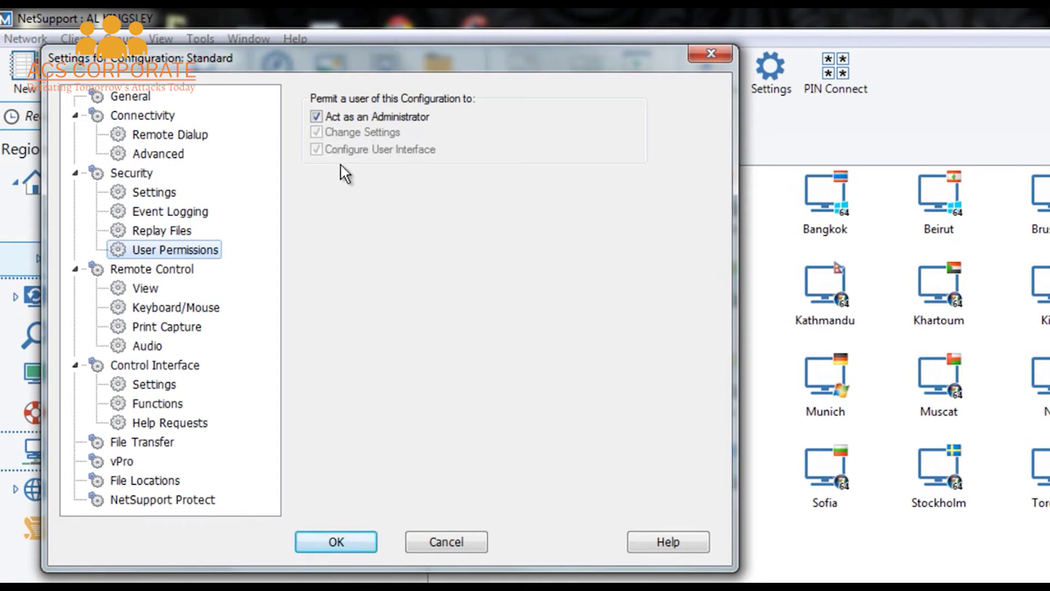
# - Review the remote control options for view, keyboard and mouse, print capture and audio, including the available keyboard layouts
pyautogui.click(146, 289)
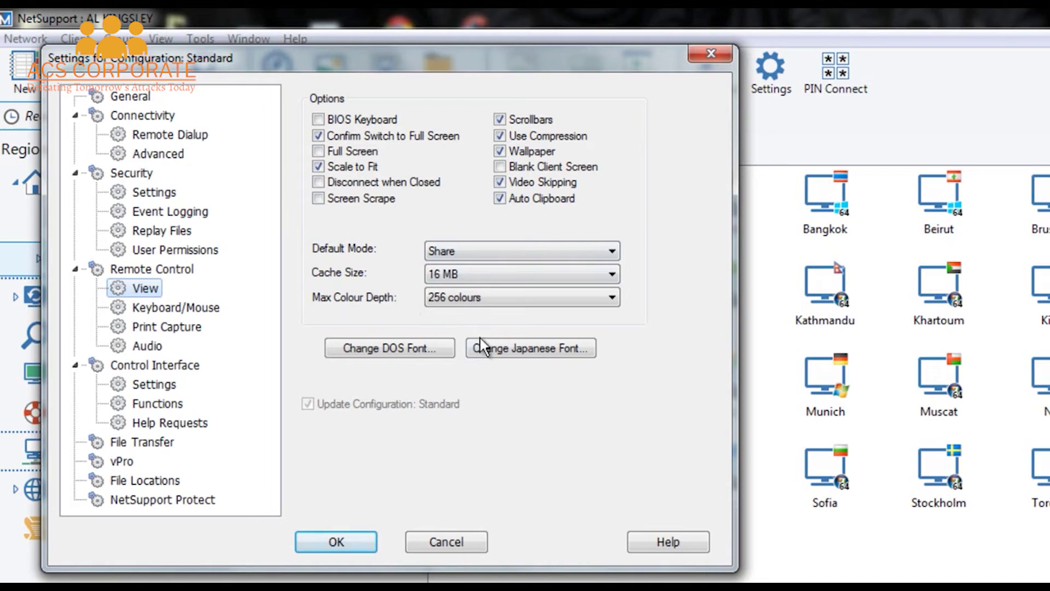
pyautogui.click(186, 307)
pyautogui.click(602, 121)
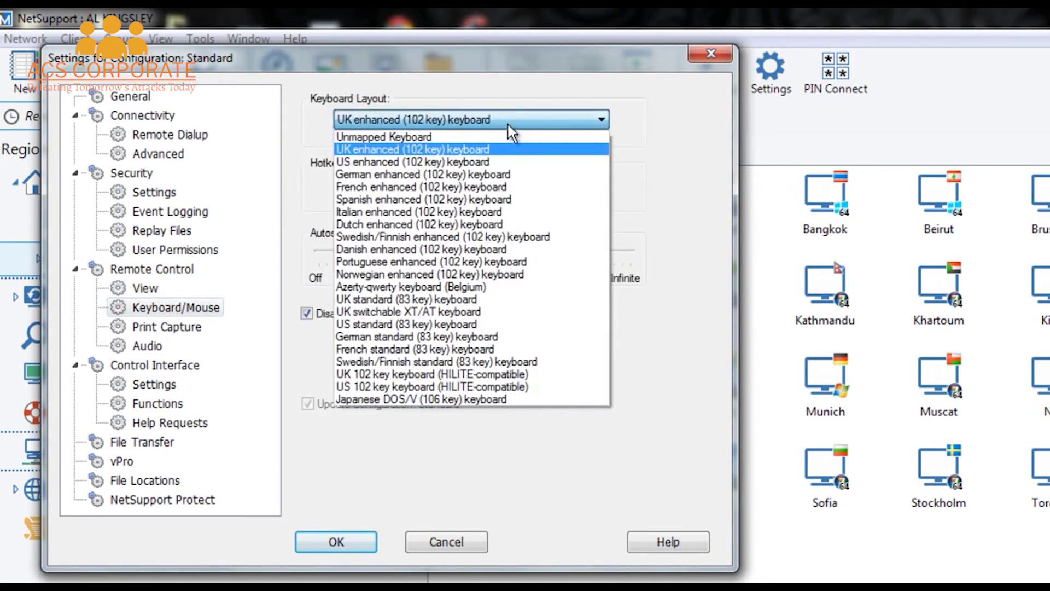
pyautogui.click(645, 126)
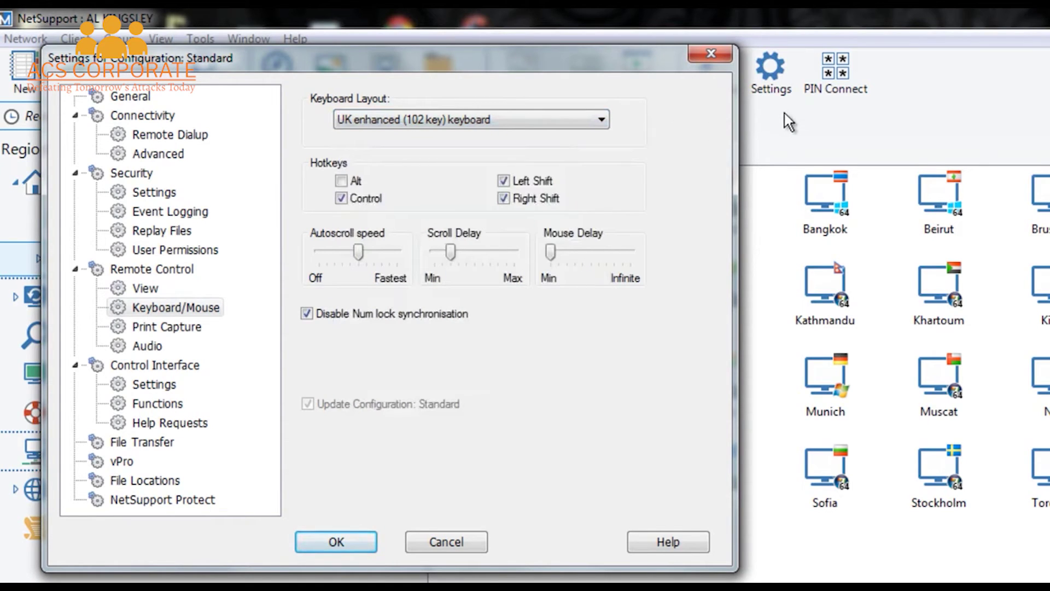
pyautogui.click(174, 326)
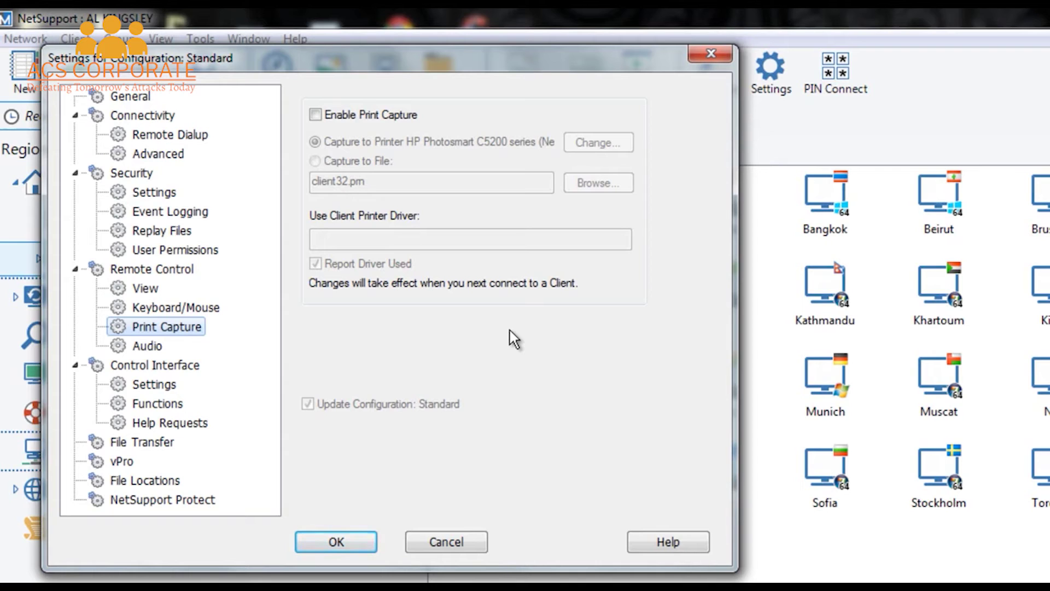
pyautogui.click(143, 346)
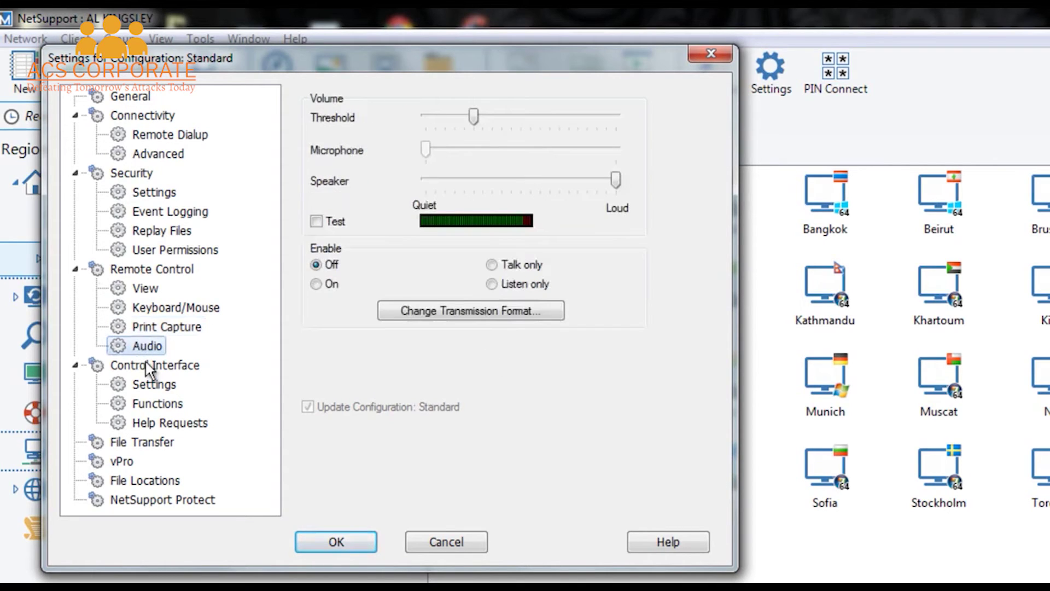
# - Examine the control interface settings, the functions that can be restricted and the help request options
pyautogui.click(155, 384)
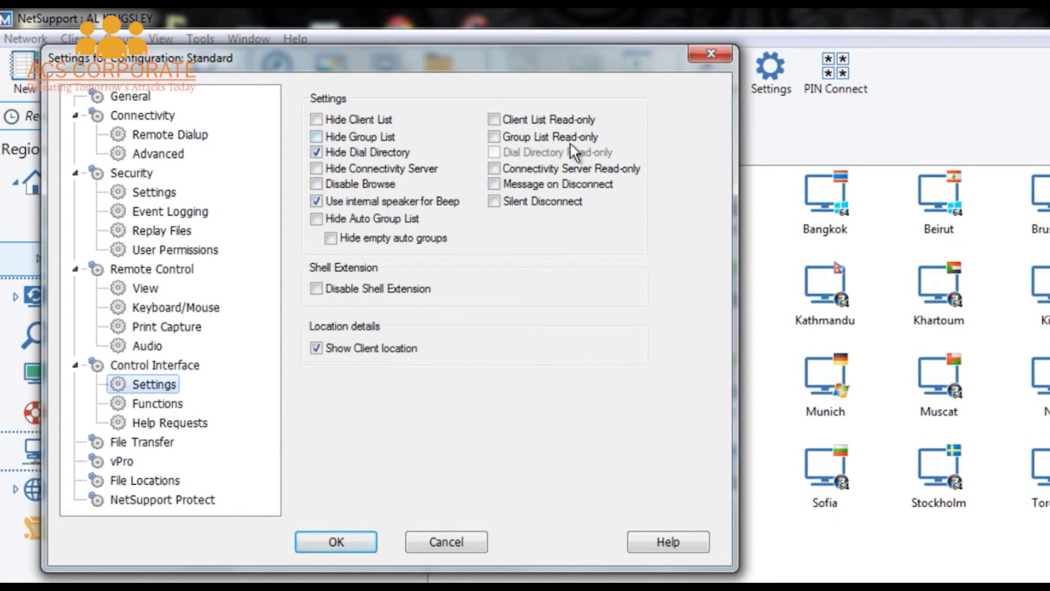
pyautogui.click(156, 405)
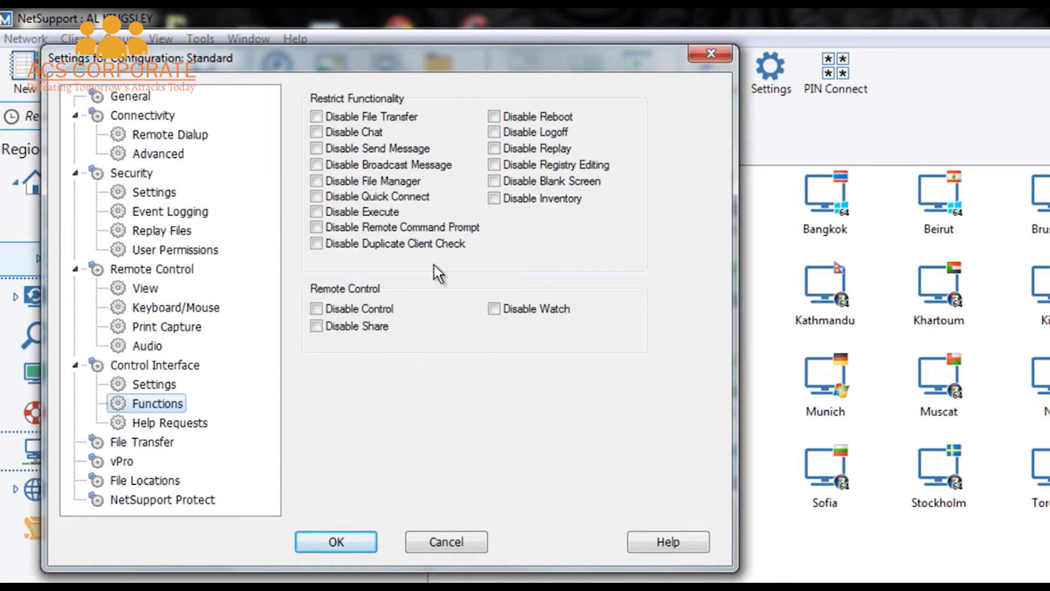
pyautogui.click(178, 425)
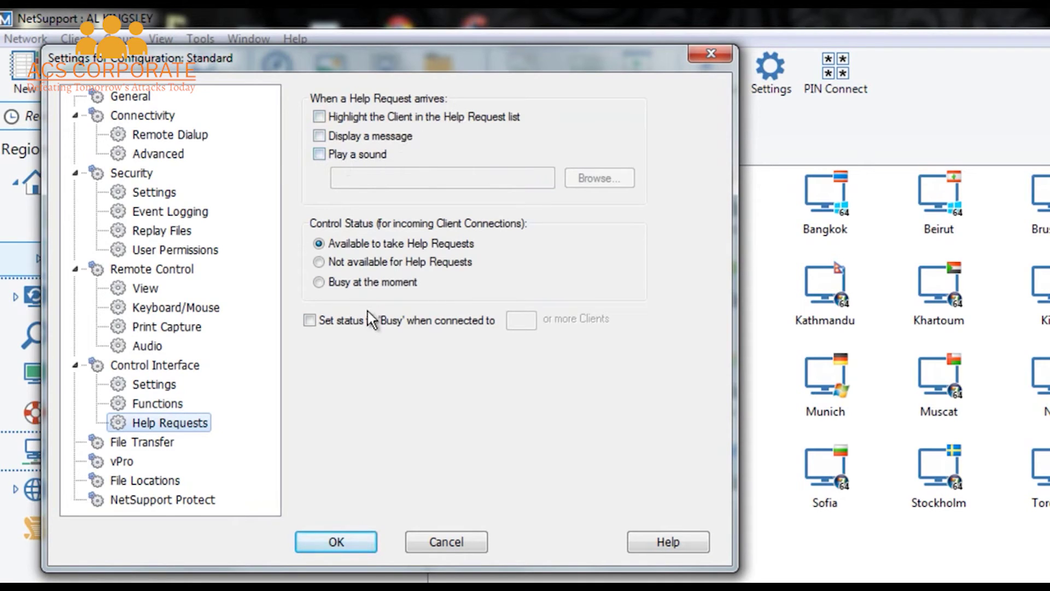
# - Review the file transfer, vPro, file location and NetSupport Protect settings
pyautogui.click(156, 448)
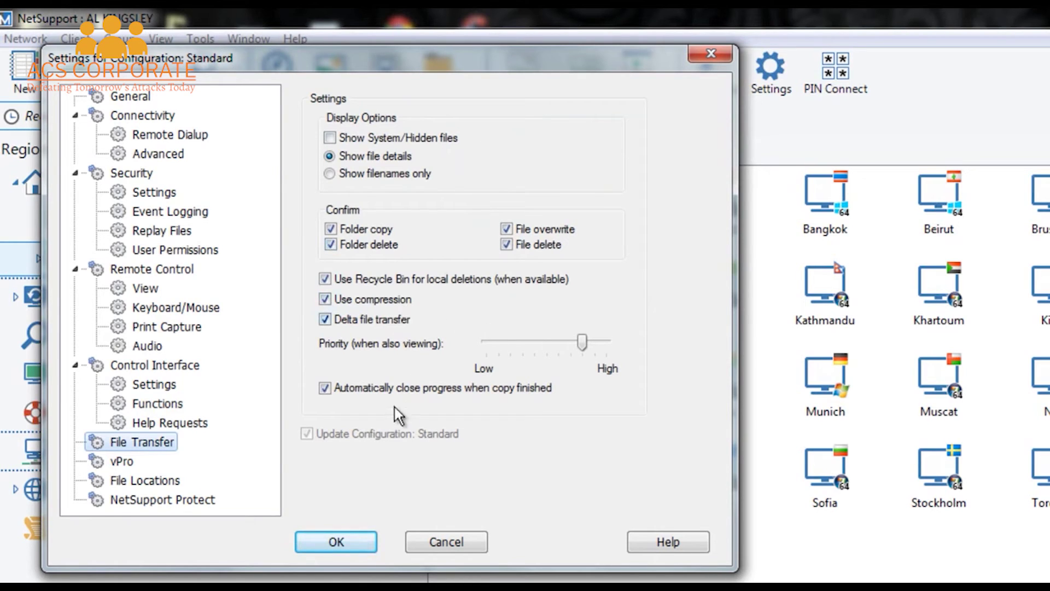
pyautogui.click(126, 461)
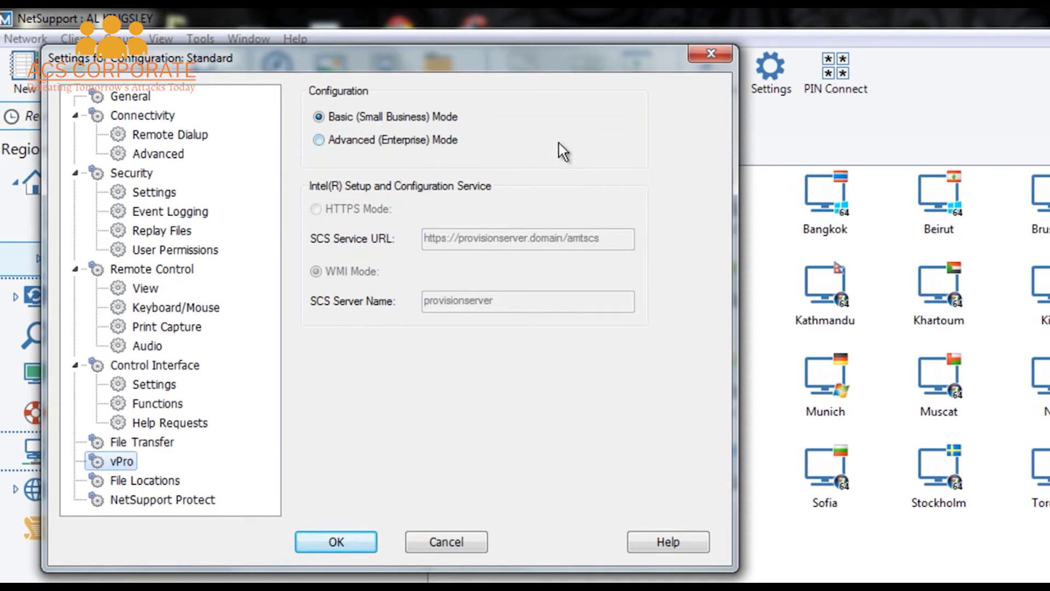
pyautogui.click(166, 484)
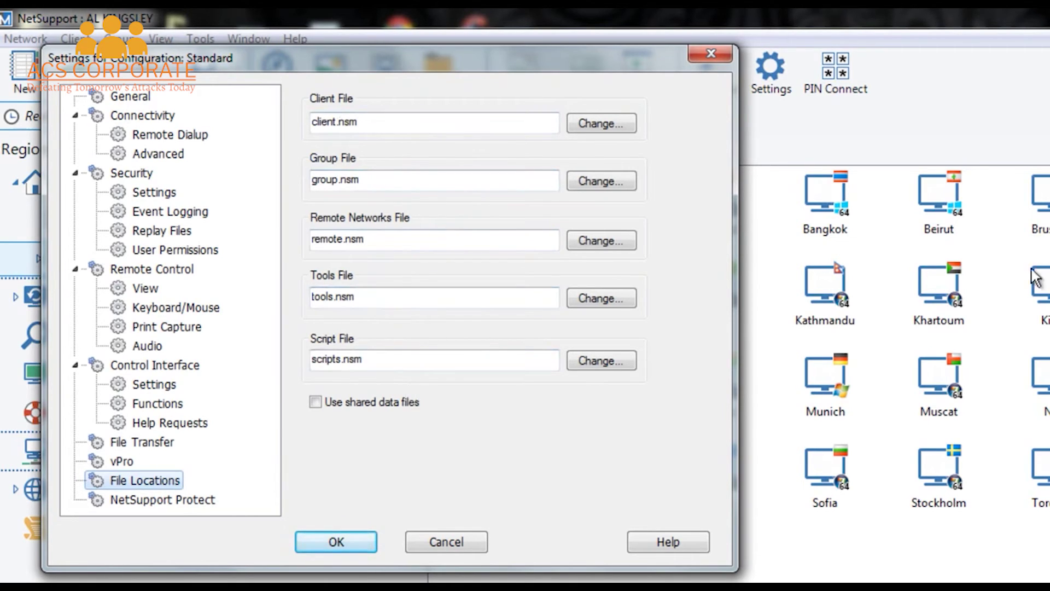
pyautogui.click(186, 501)
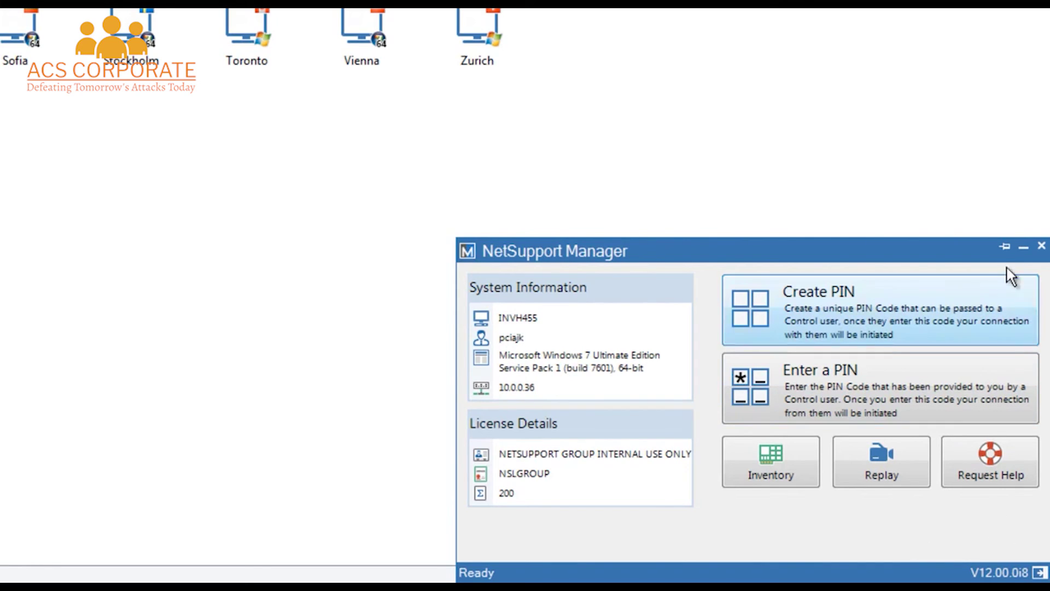
# - Collapse the NetSupport Manager client window to its compact layout and check the system information
pyautogui.click(1040, 573)
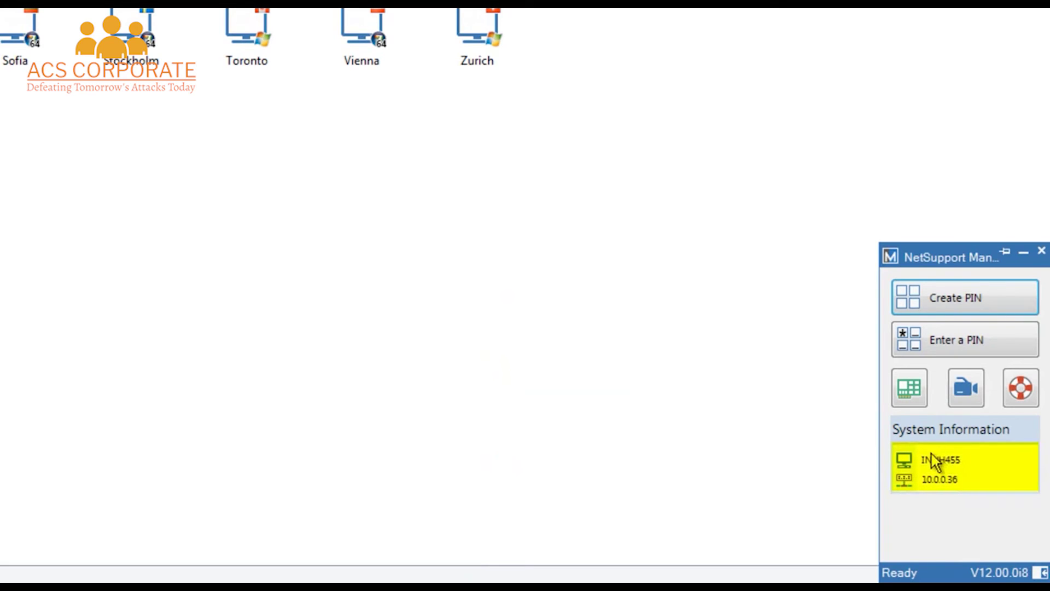
pyautogui.moveTo(938, 480)
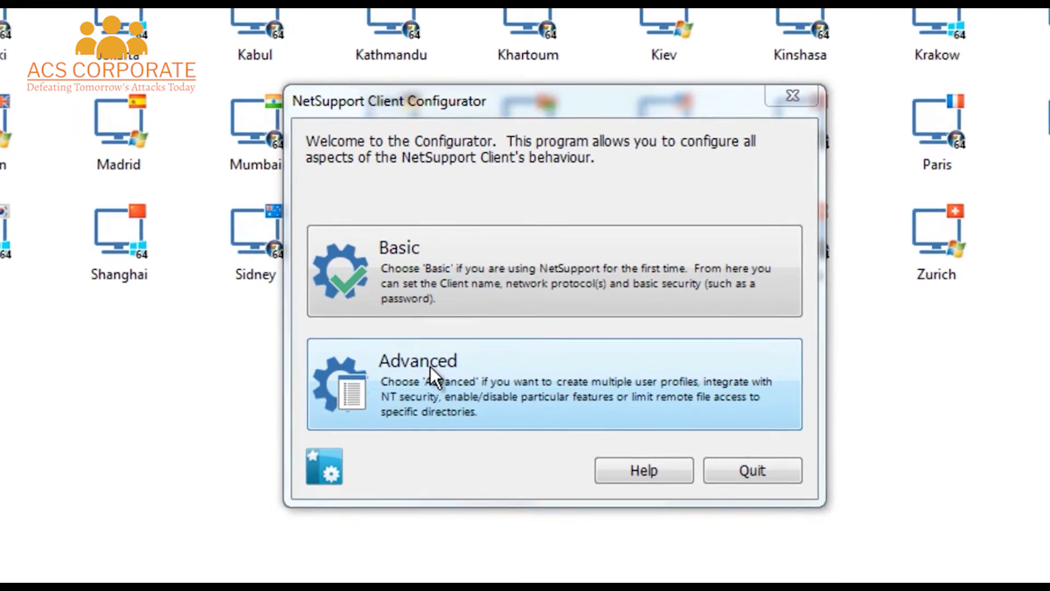
# - Start the advanced Client Configurator and open the Master Profile for editing
pyautogui.click(433, 378)
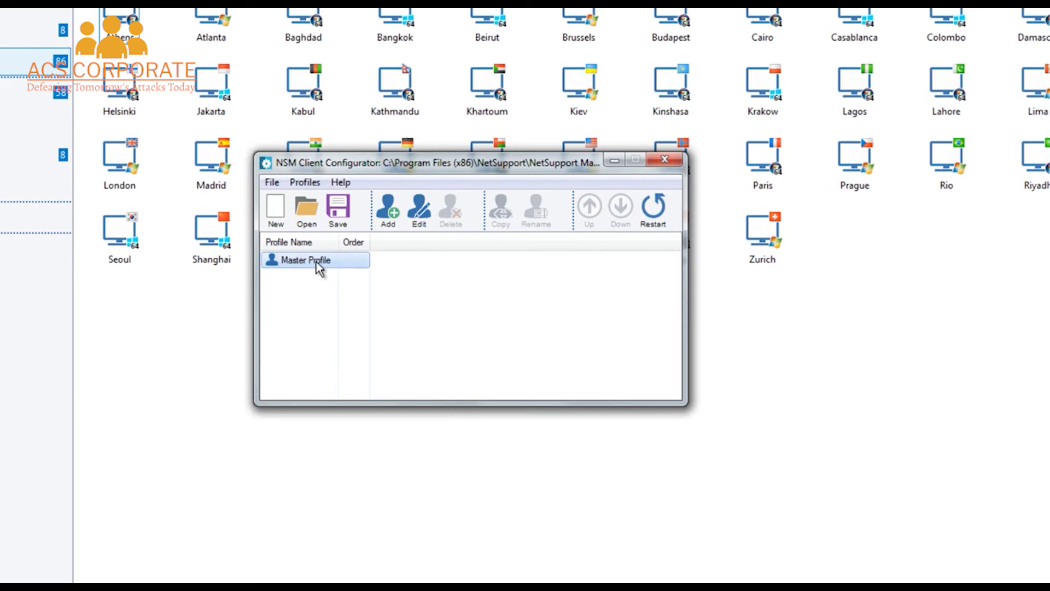
pyautogui.click(420, 219)
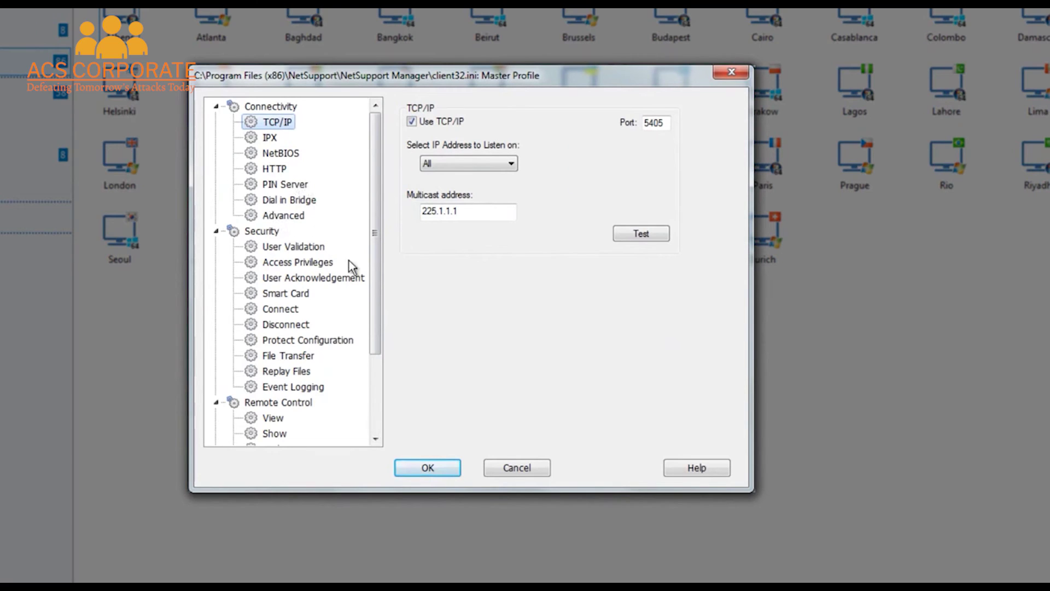
# - Review the Master Profile's user validation options, switching NT user and password authentication on and back off
pyautogui.click(268, 247)
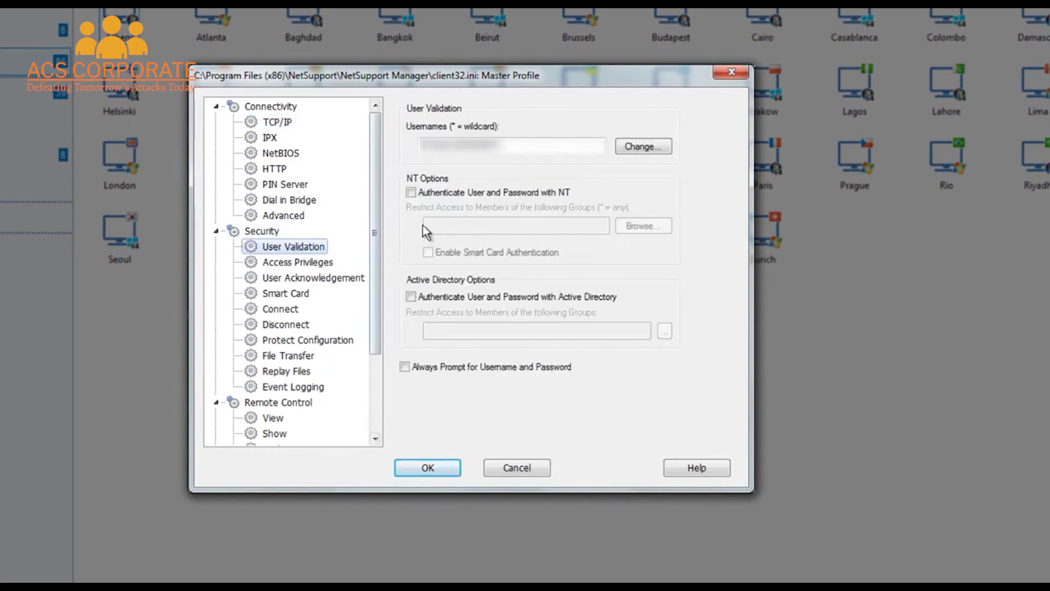
pyautogui.click(474, 147)
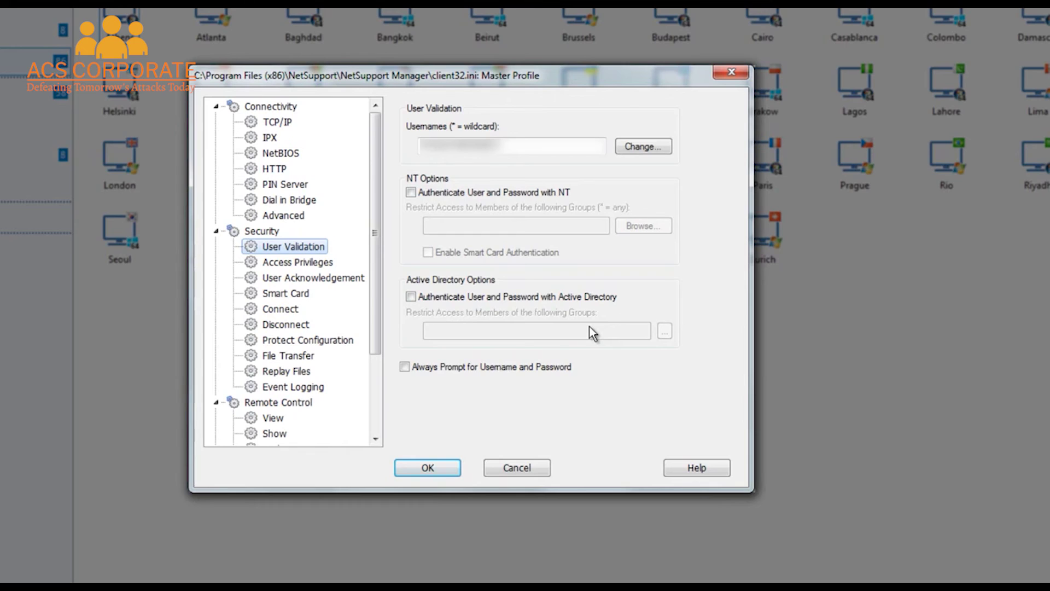
pyautogui.click(411, 192)
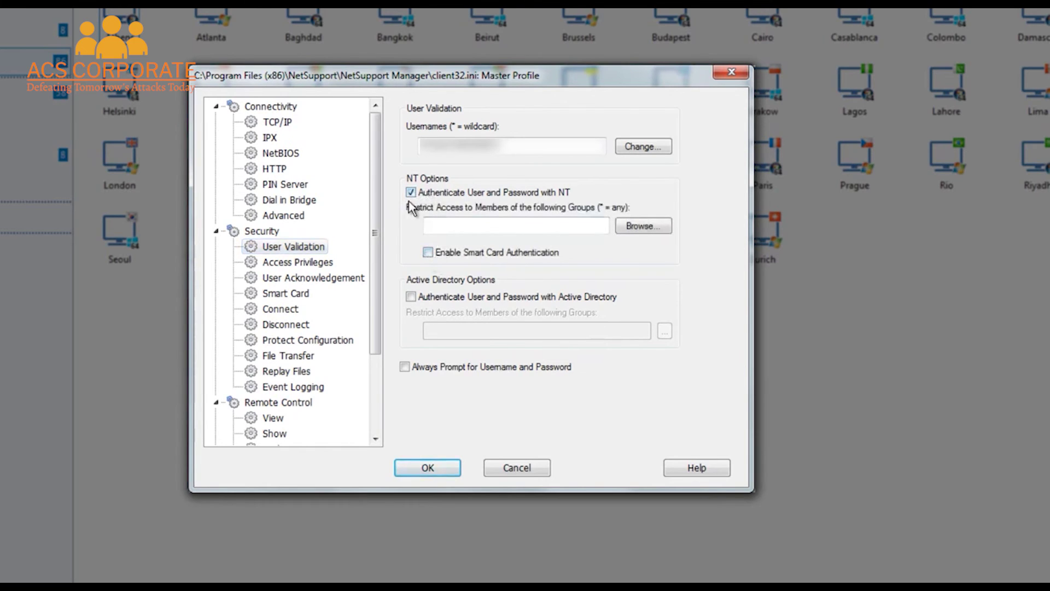
pyautogui.click(411, 194)
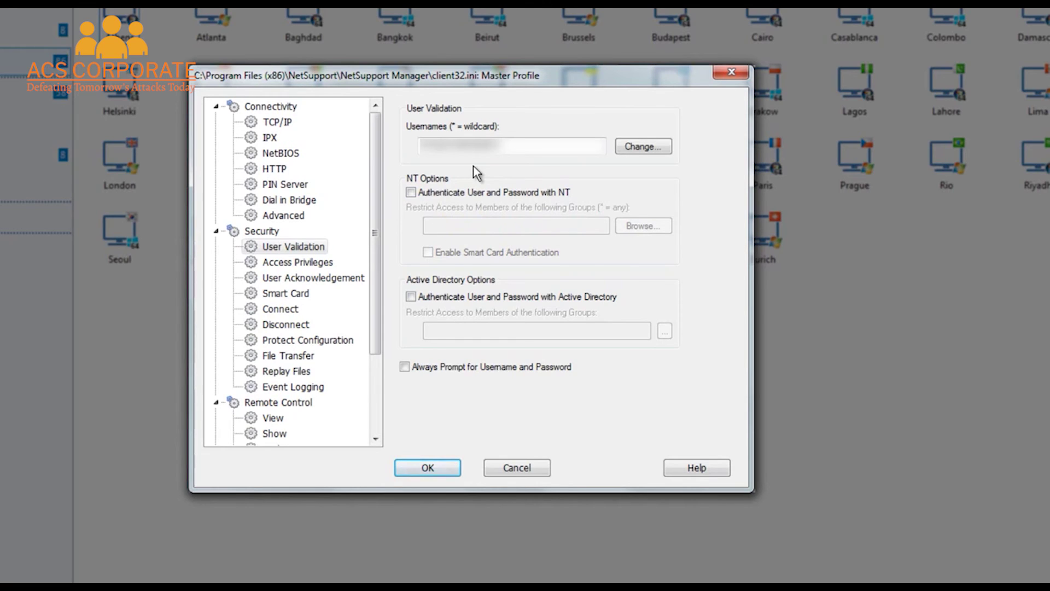
# - Examine the access privileges that can be disabled in the Master Profile
pyautogui.click(316, 262)
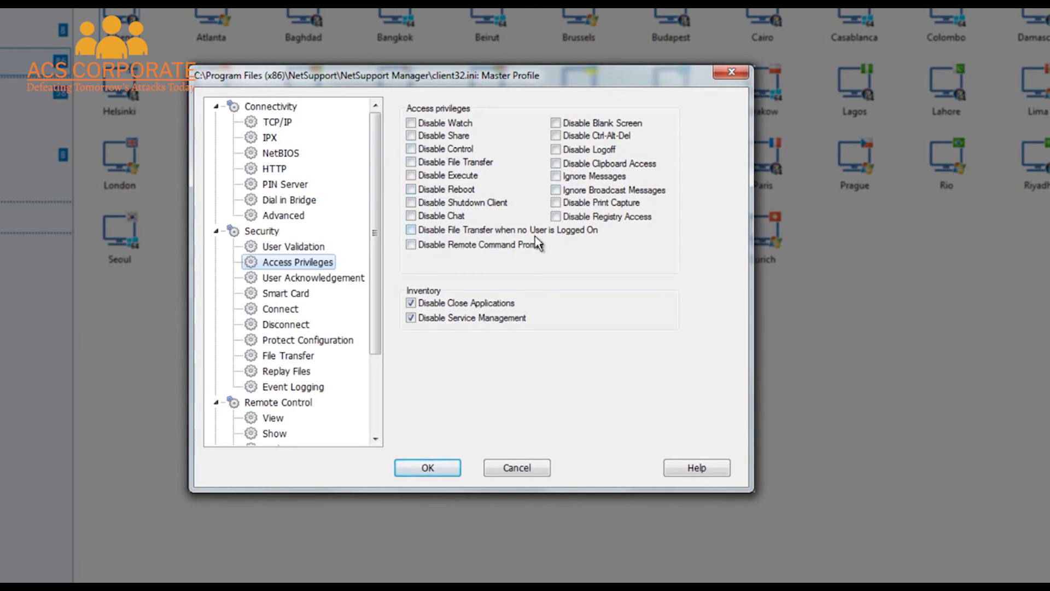
# - Require user acknowledgement for connections in the Master Profile and set the acknowledgement timeout to 30 seconds
pyautogui.click(345, 279)
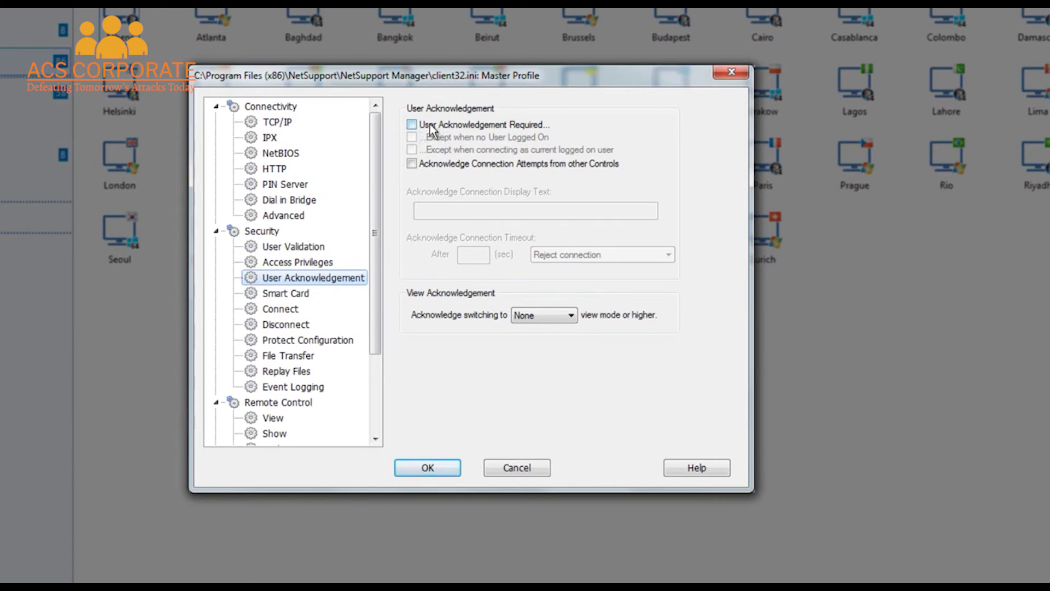
pyautogui.click(412, 126)
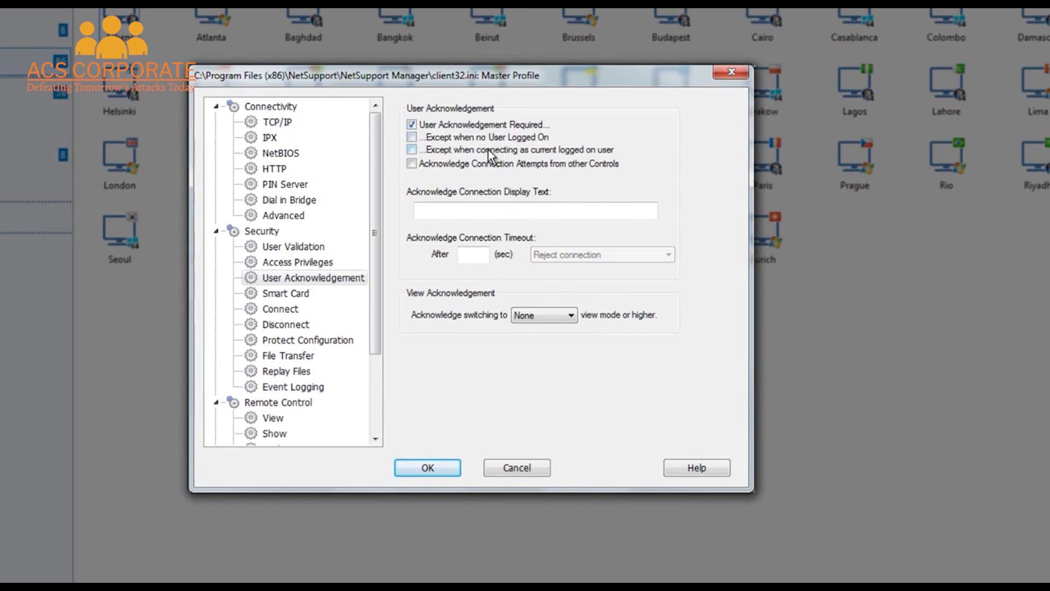
pyautogui.click(482, 210)
pyautogui.click(477, 259)
pyautogui.write('30')
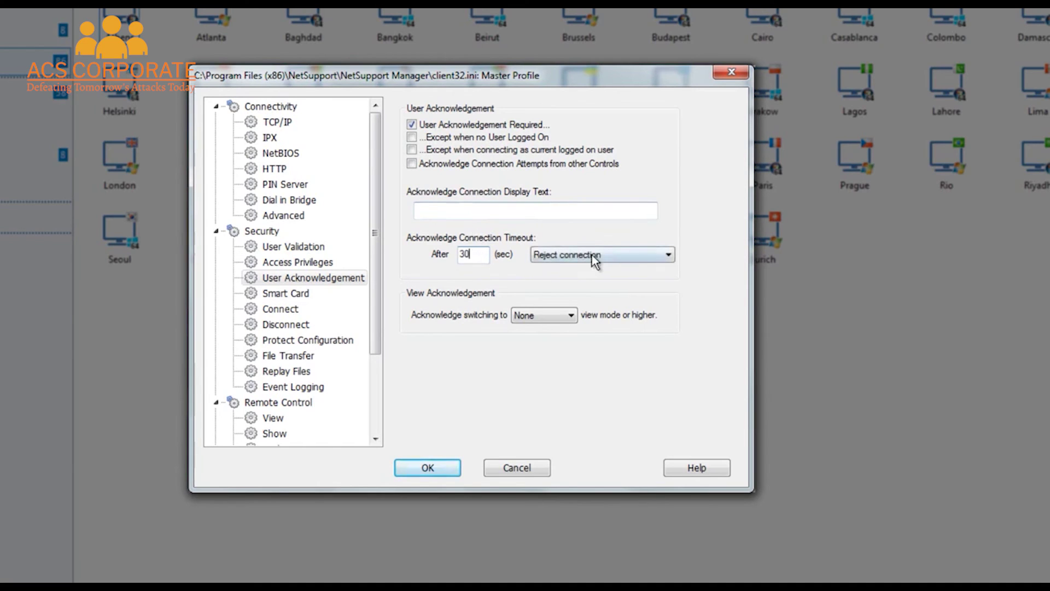
# - Check the available timeout actions and the view modes that can require acknowledgement, keeping Reject connection and None
pyautogui.click(593, 256)
pyautogui.click(576, 235)
pyautogui.click(558, 317)
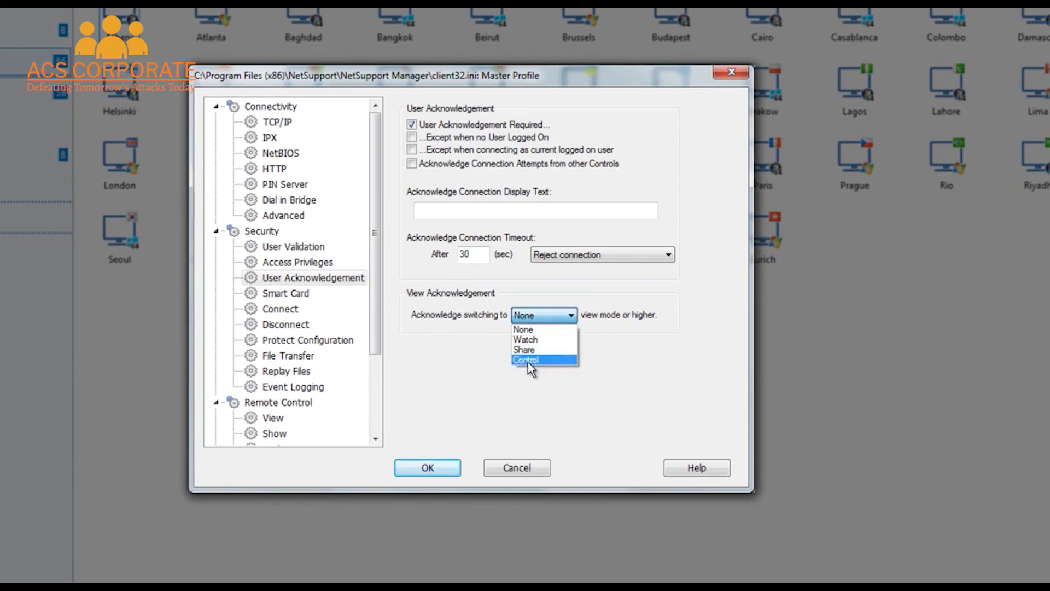
pyautogui.click(601, 302)
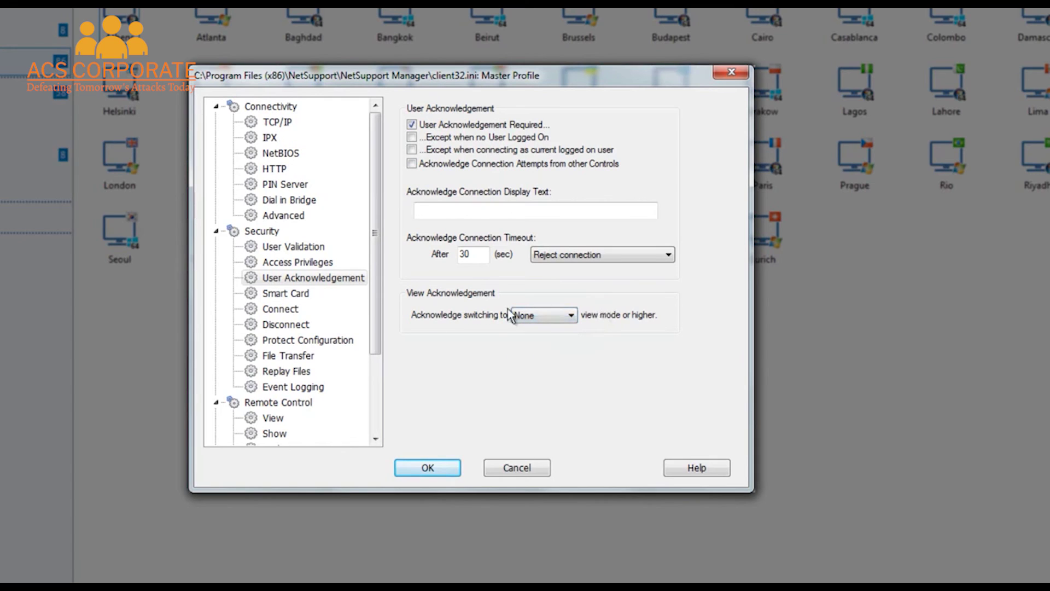
# - Review the remaining Master Profile security settings, from smart card, connect and disconnect through configuration protection, file transfer, replay files and event logging
pyautogui.click(288, 296)
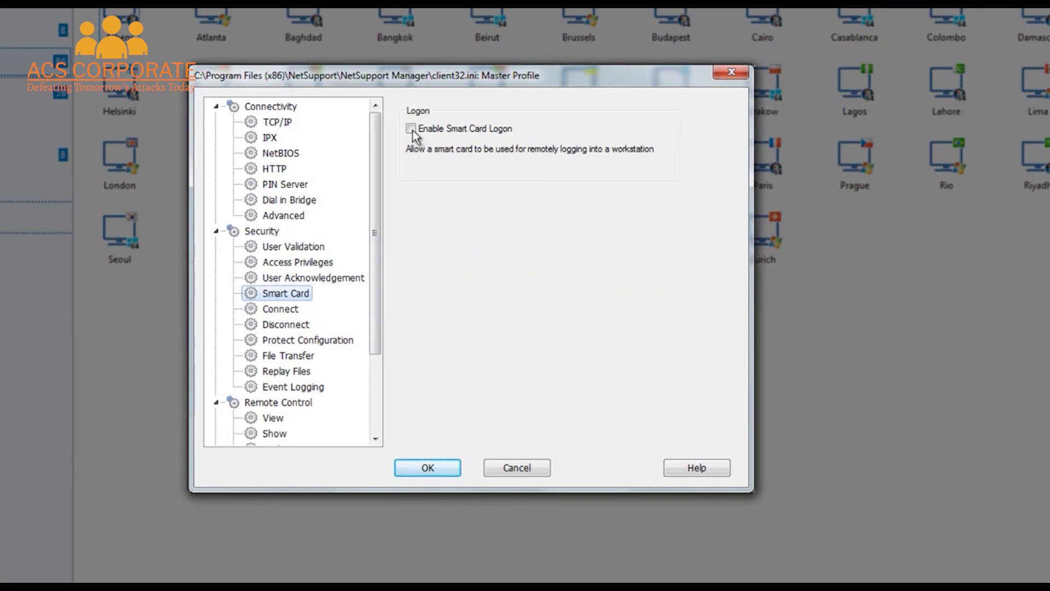
pyautogui.click(277, 310)
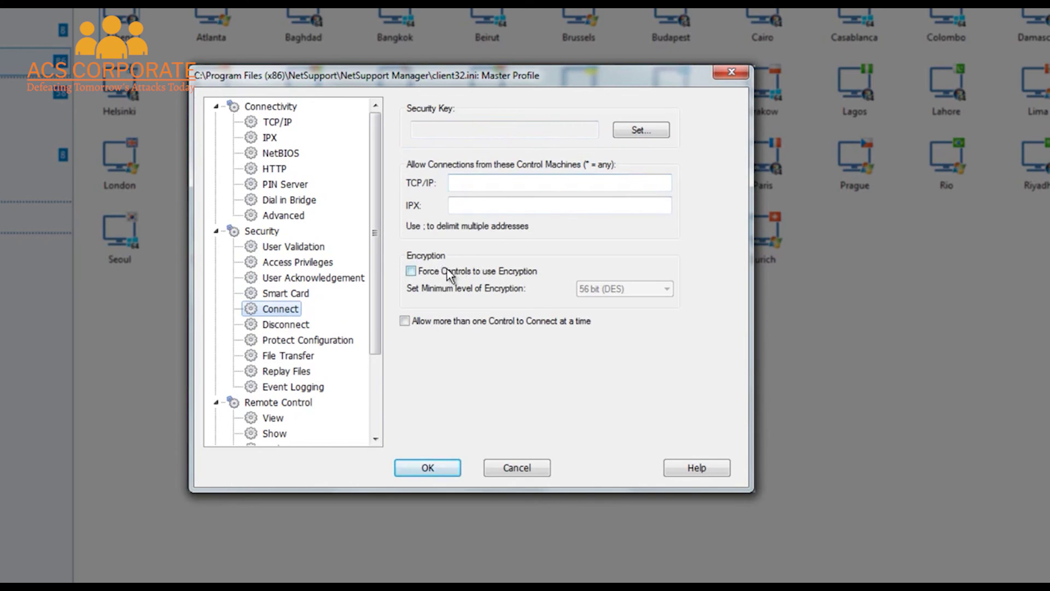
pyautogui.click(287, 324)
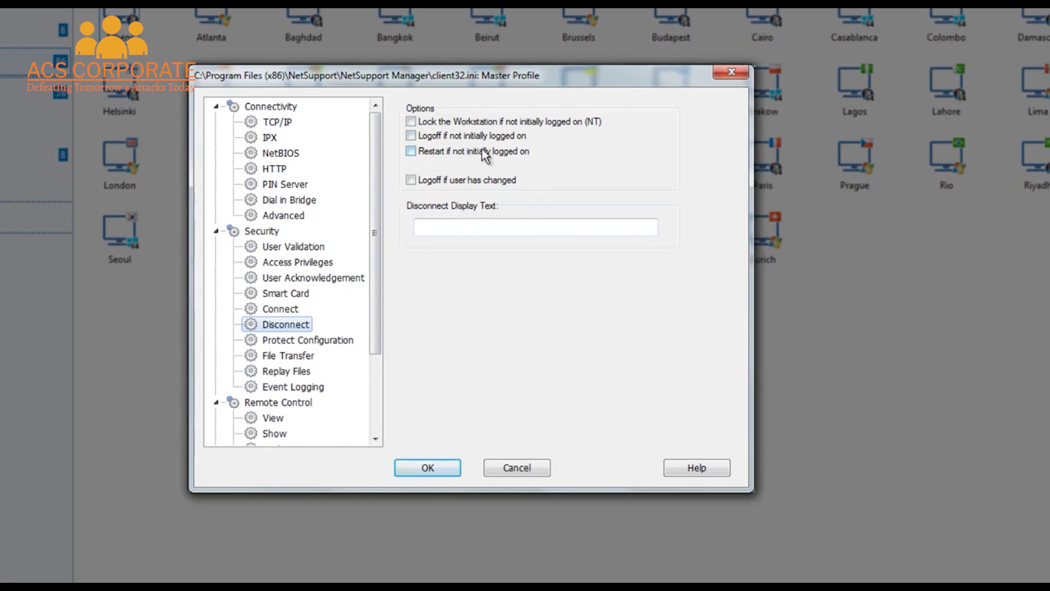
pyautogui.click(301, 341)
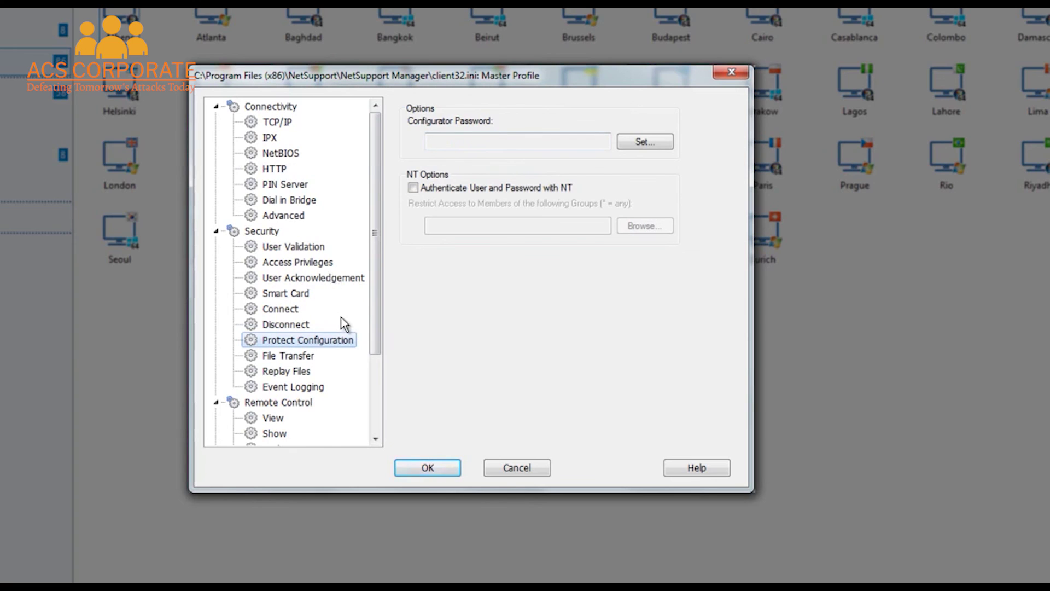
pyautogui.click(320, 355)
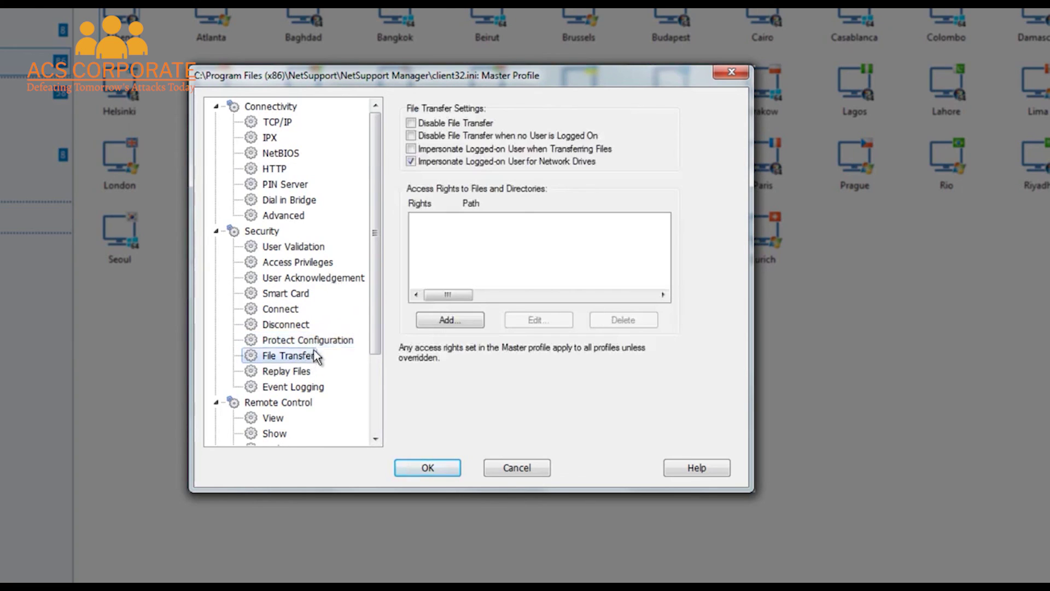
pyautogui.moveTo(377, 281); pyautogui.dragTo(376, 313)
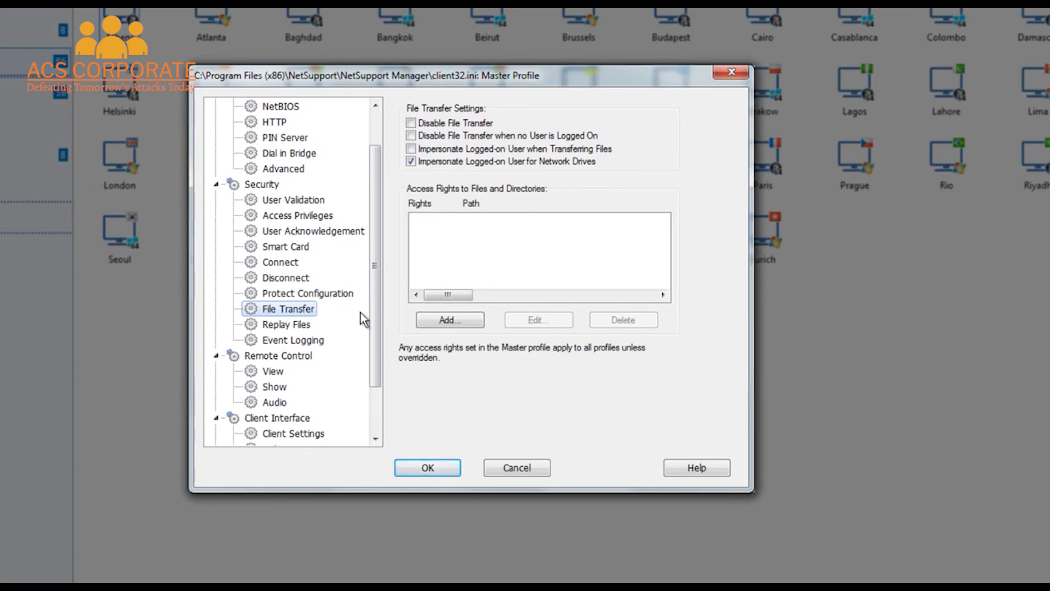
pyautogui.click(289, 325)
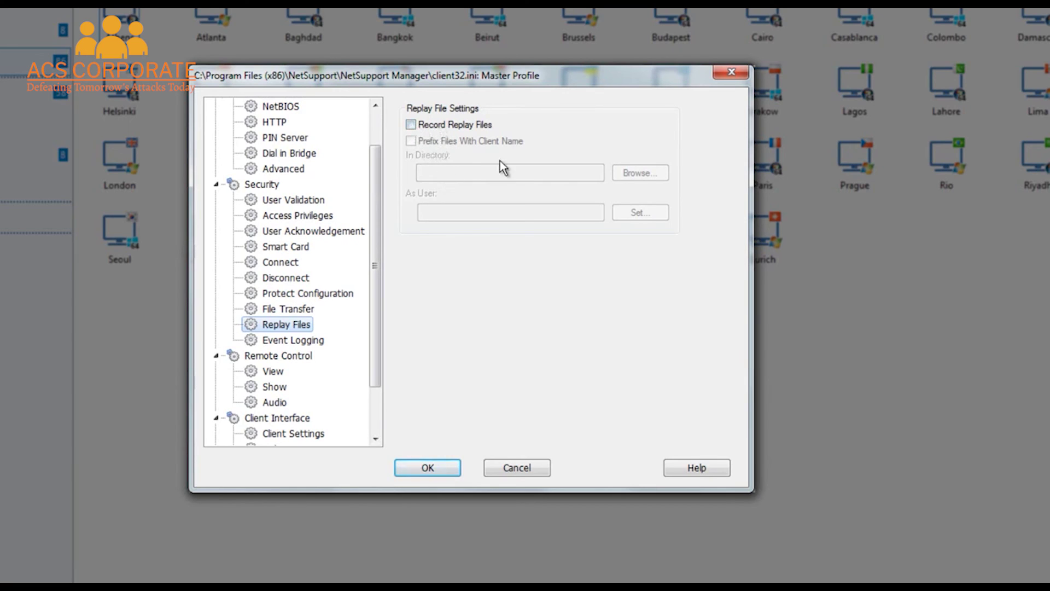
pyautogui.click(307, 341)
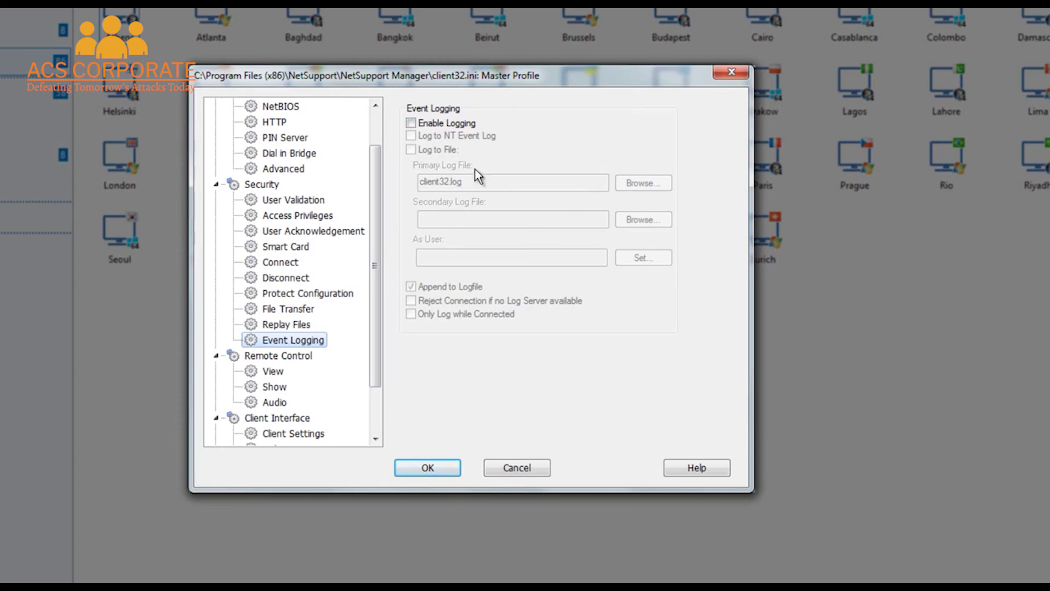
# - Examine the Master Profile's remote control settings for View, Show and Audio
pyautogui.moveTo(377, 219); pyautogui.dragTo(372, 287)
pyautogui.click(273, 310)
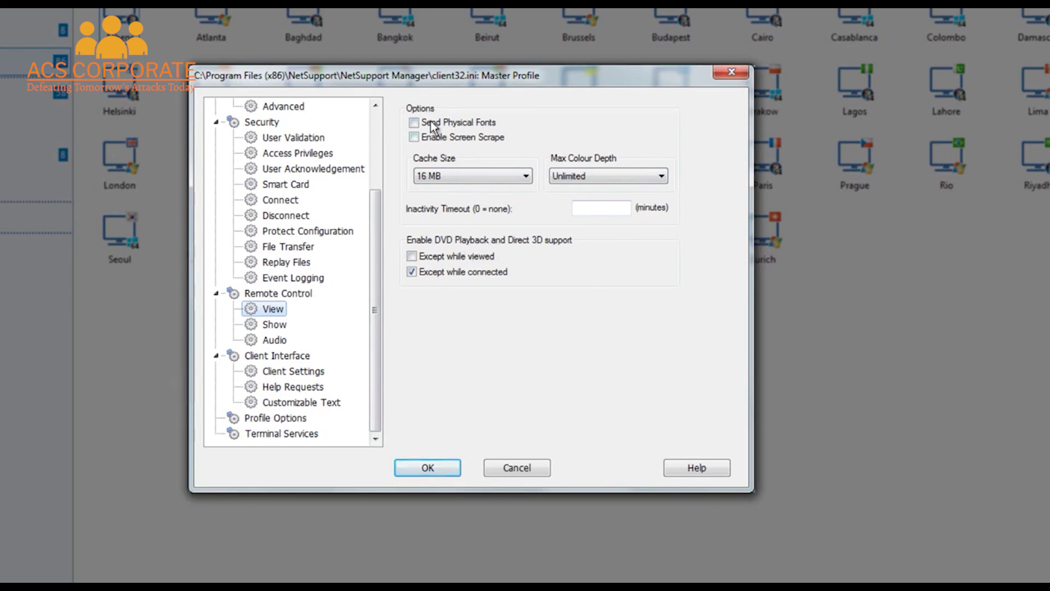
pyautogui.click(274, 324)
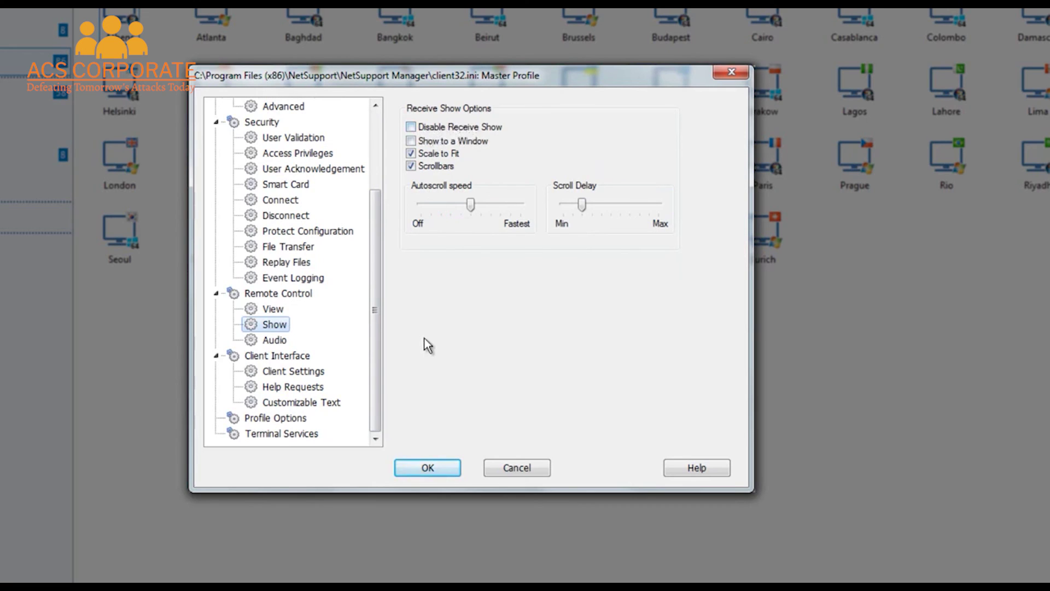
pyautogui.click(276, 340)
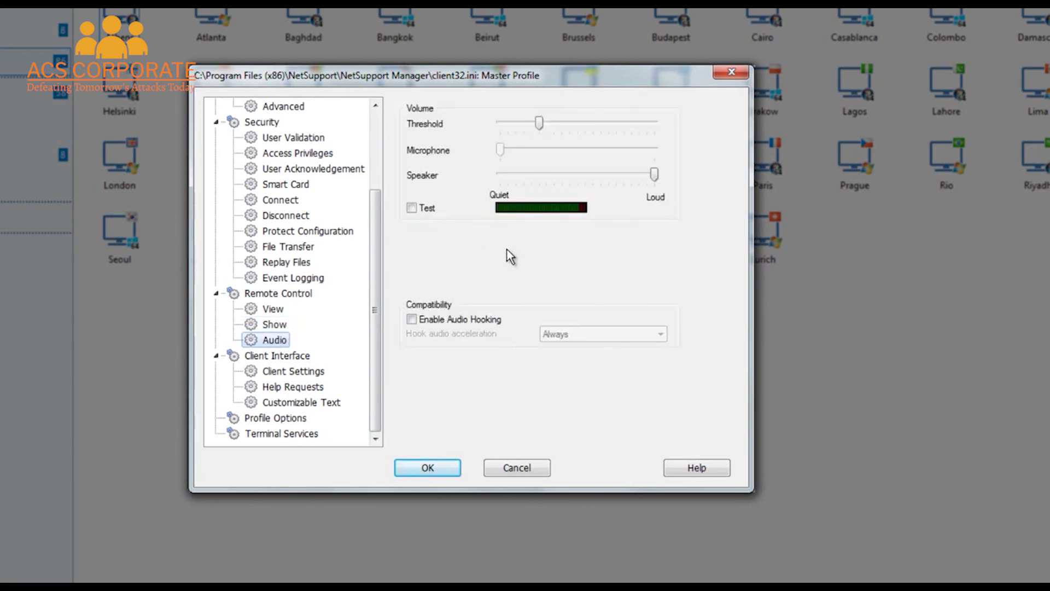
# - Review the client interface settings, covering client settings, help requests and customizable text
pyautogui.click(289, 370)
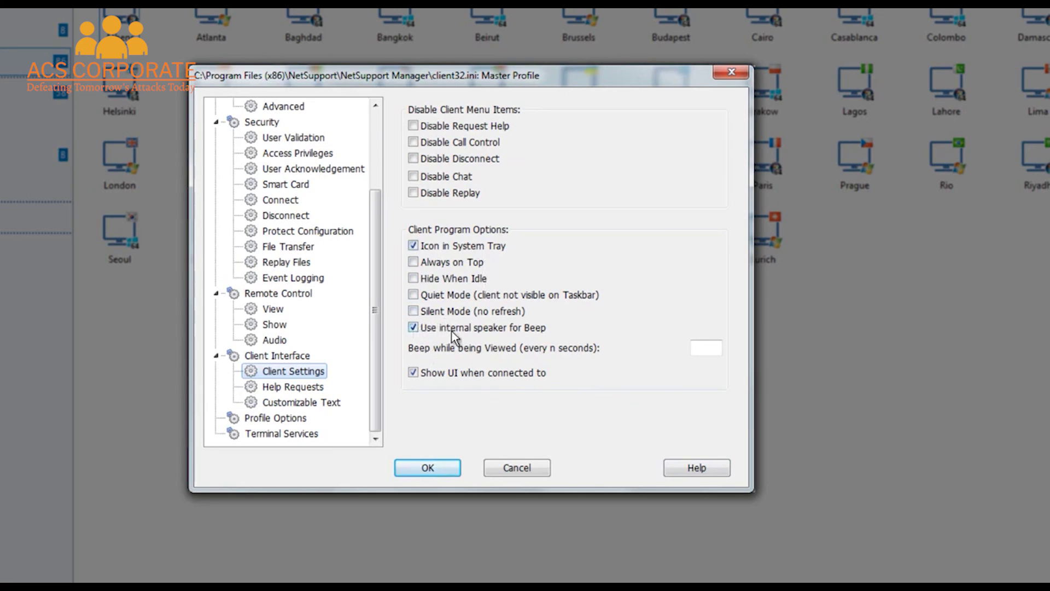
pyautogui.click(303, 389)
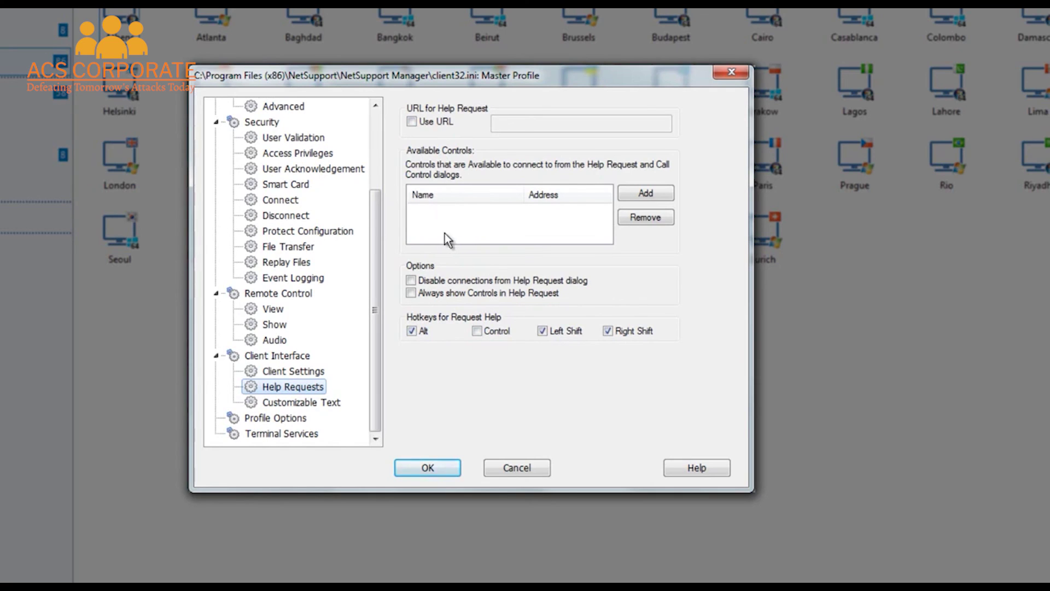
pyautogui.click(284, 403)
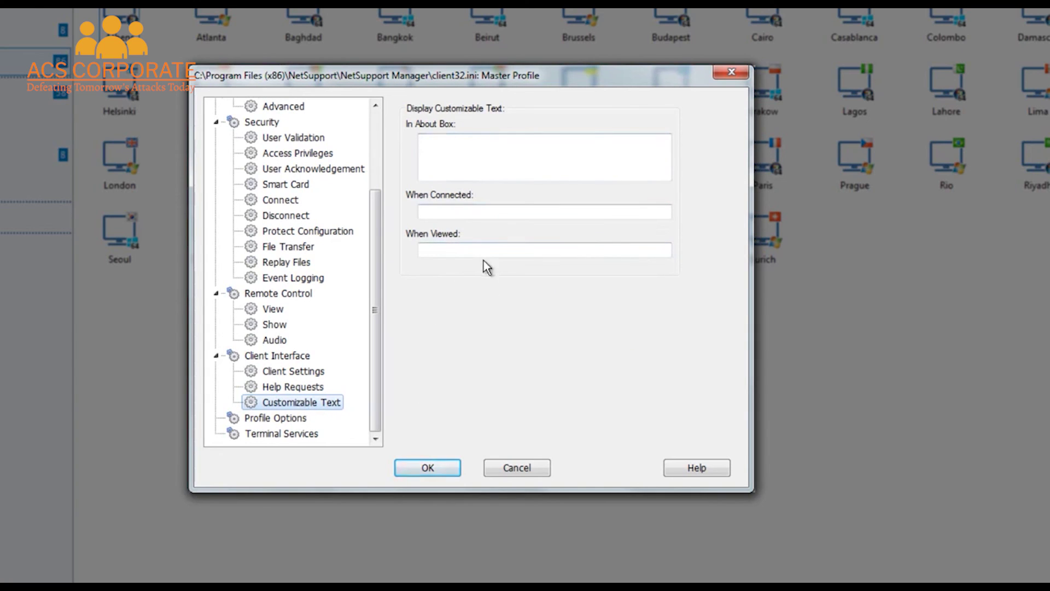
pyautogui.click(429, 212)
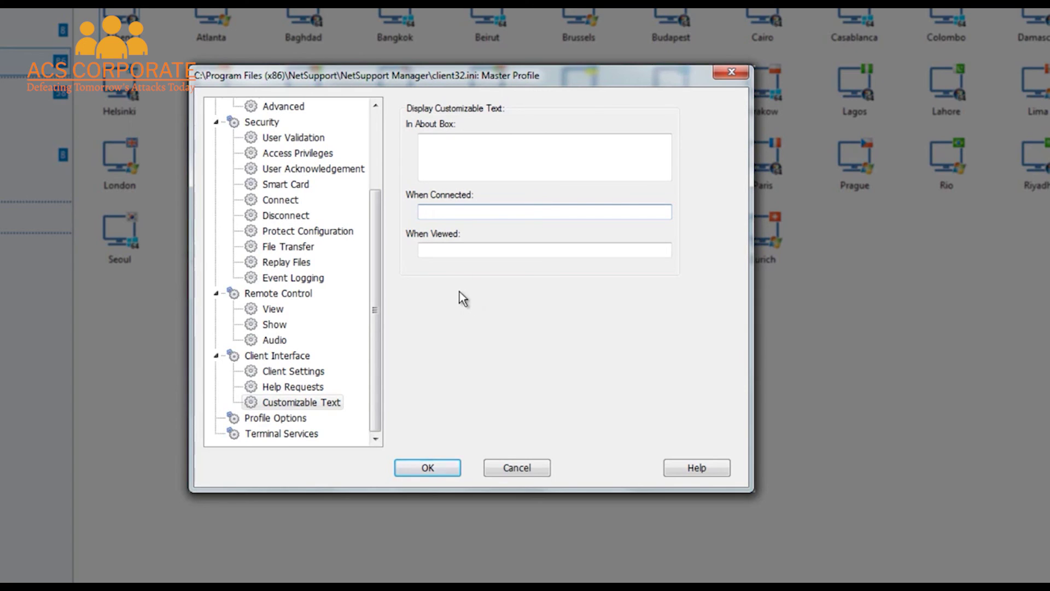
# - Check the profile options and Terminal Services settings, and close the Master Profile without saving changes
pyautogui.click(295, 419)
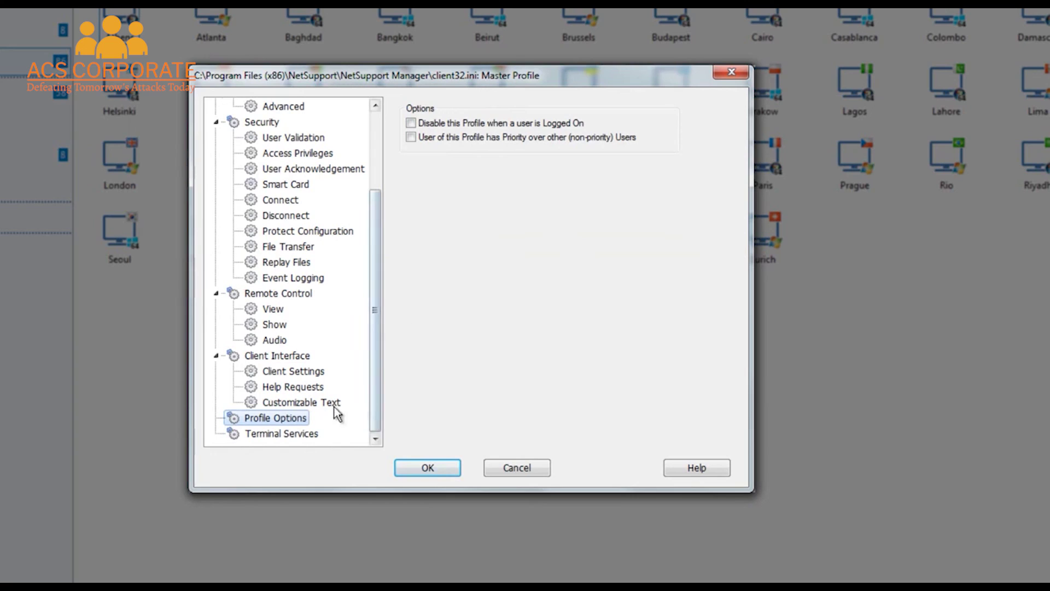
pyautogui.click(292, 435)
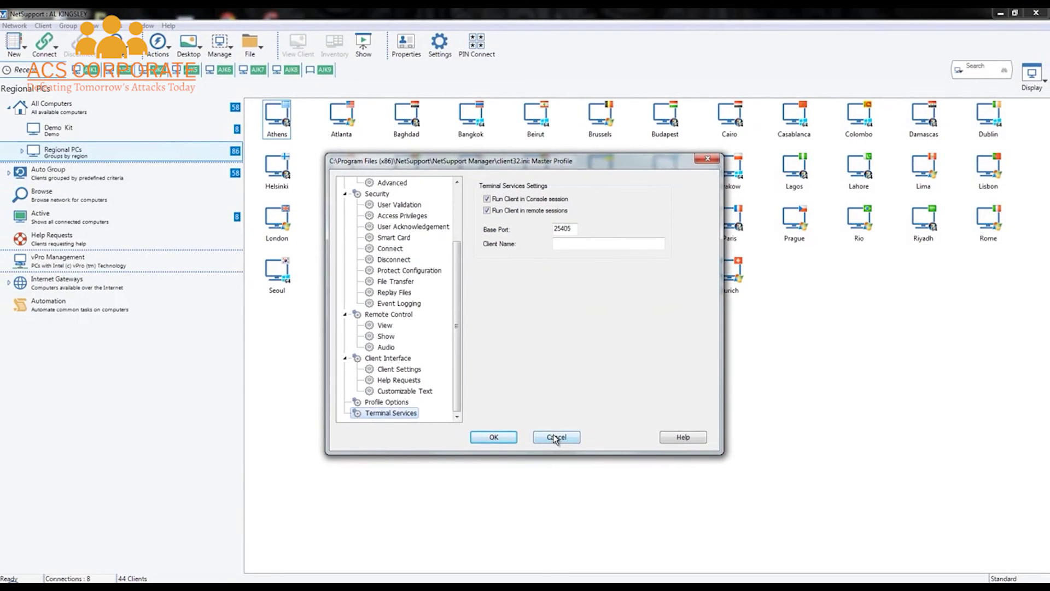
pyautogui.click(556, 437)
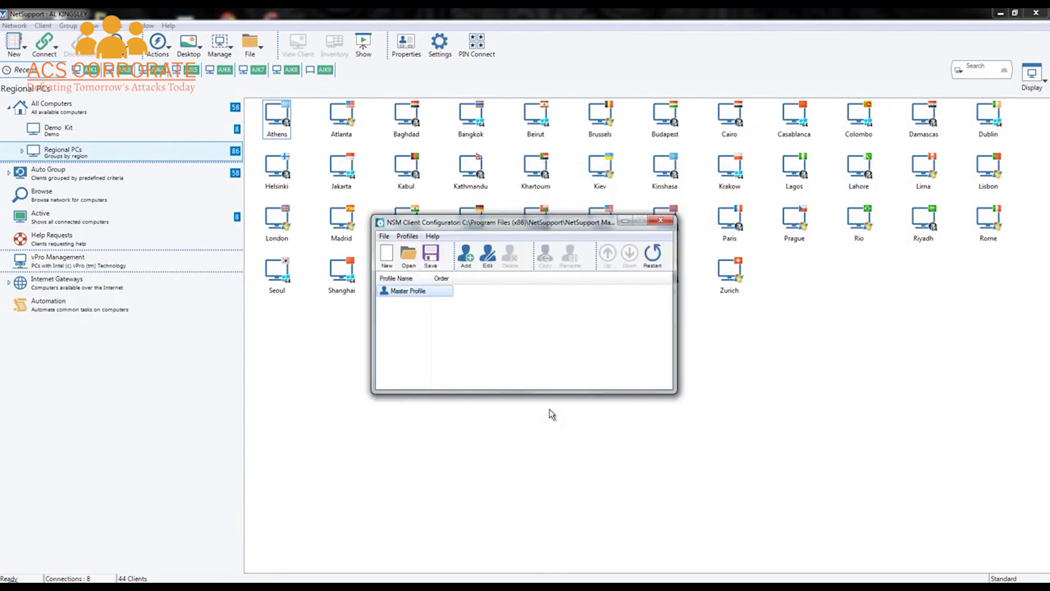